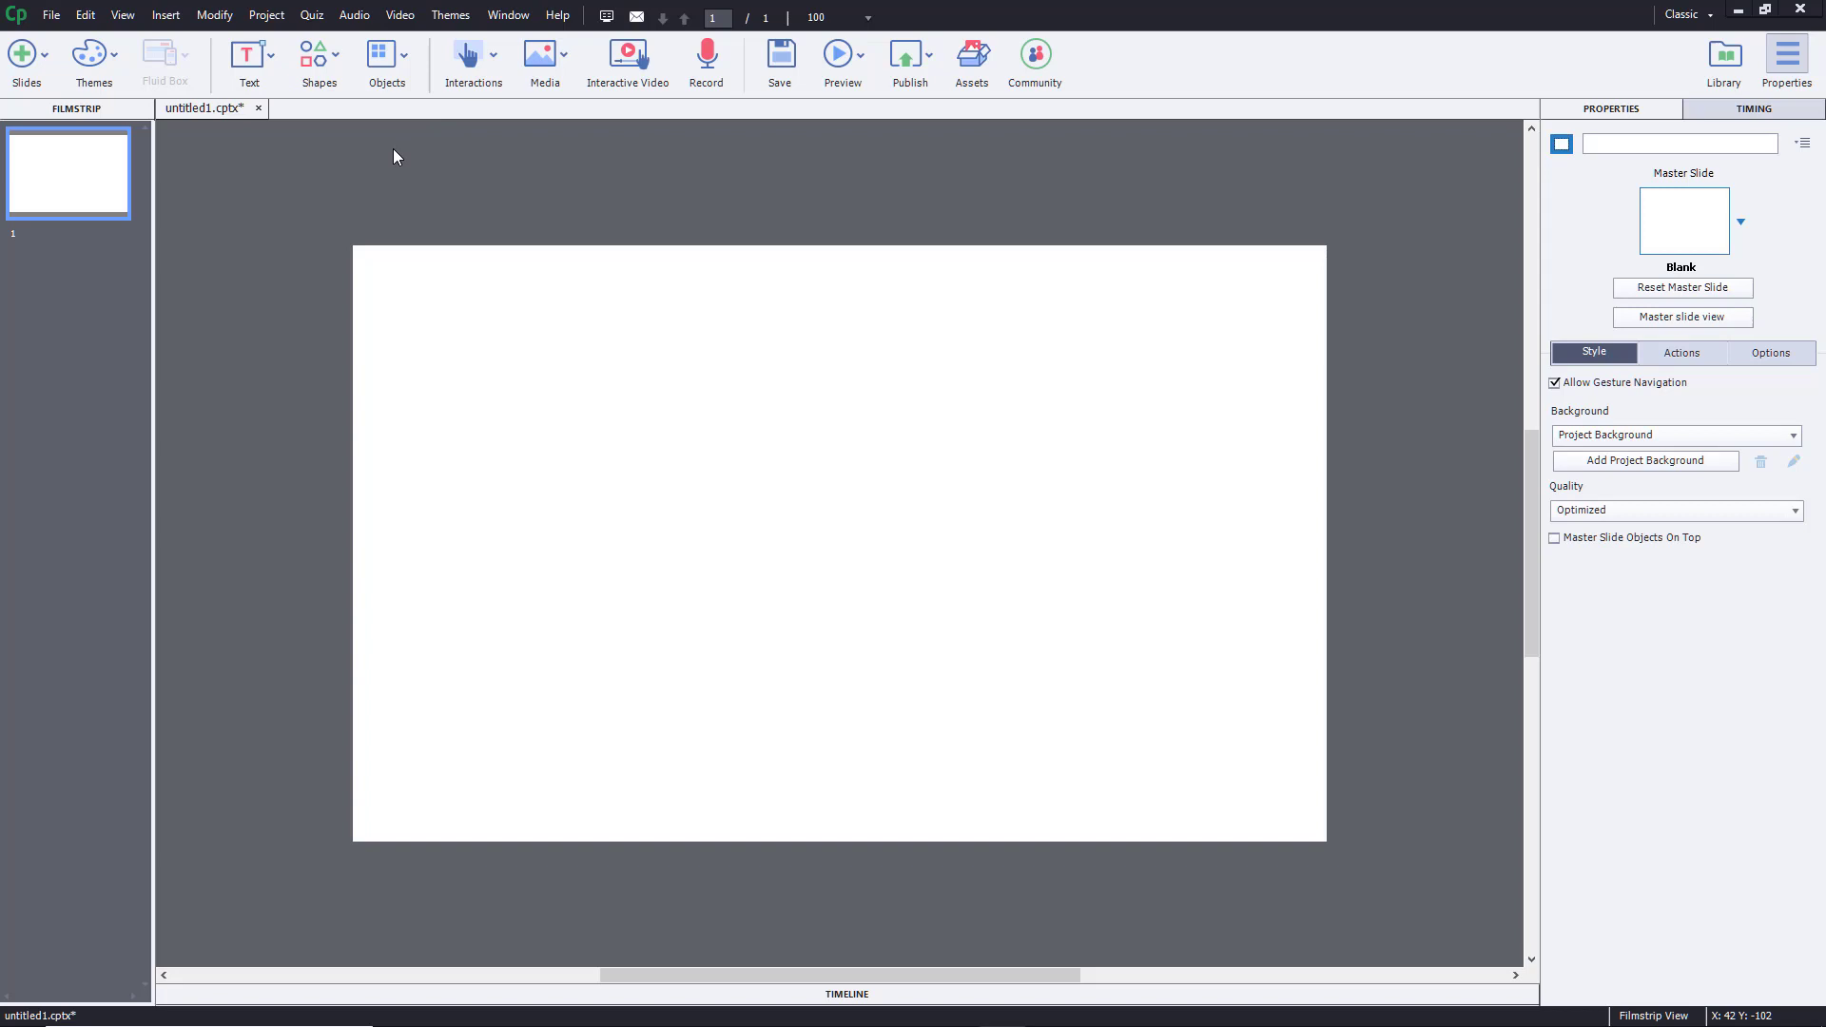
Step: Draw a 159 × 252 cylinder smart shape on the slide's left, positioned at X 168, Y 170
click(338, 54)
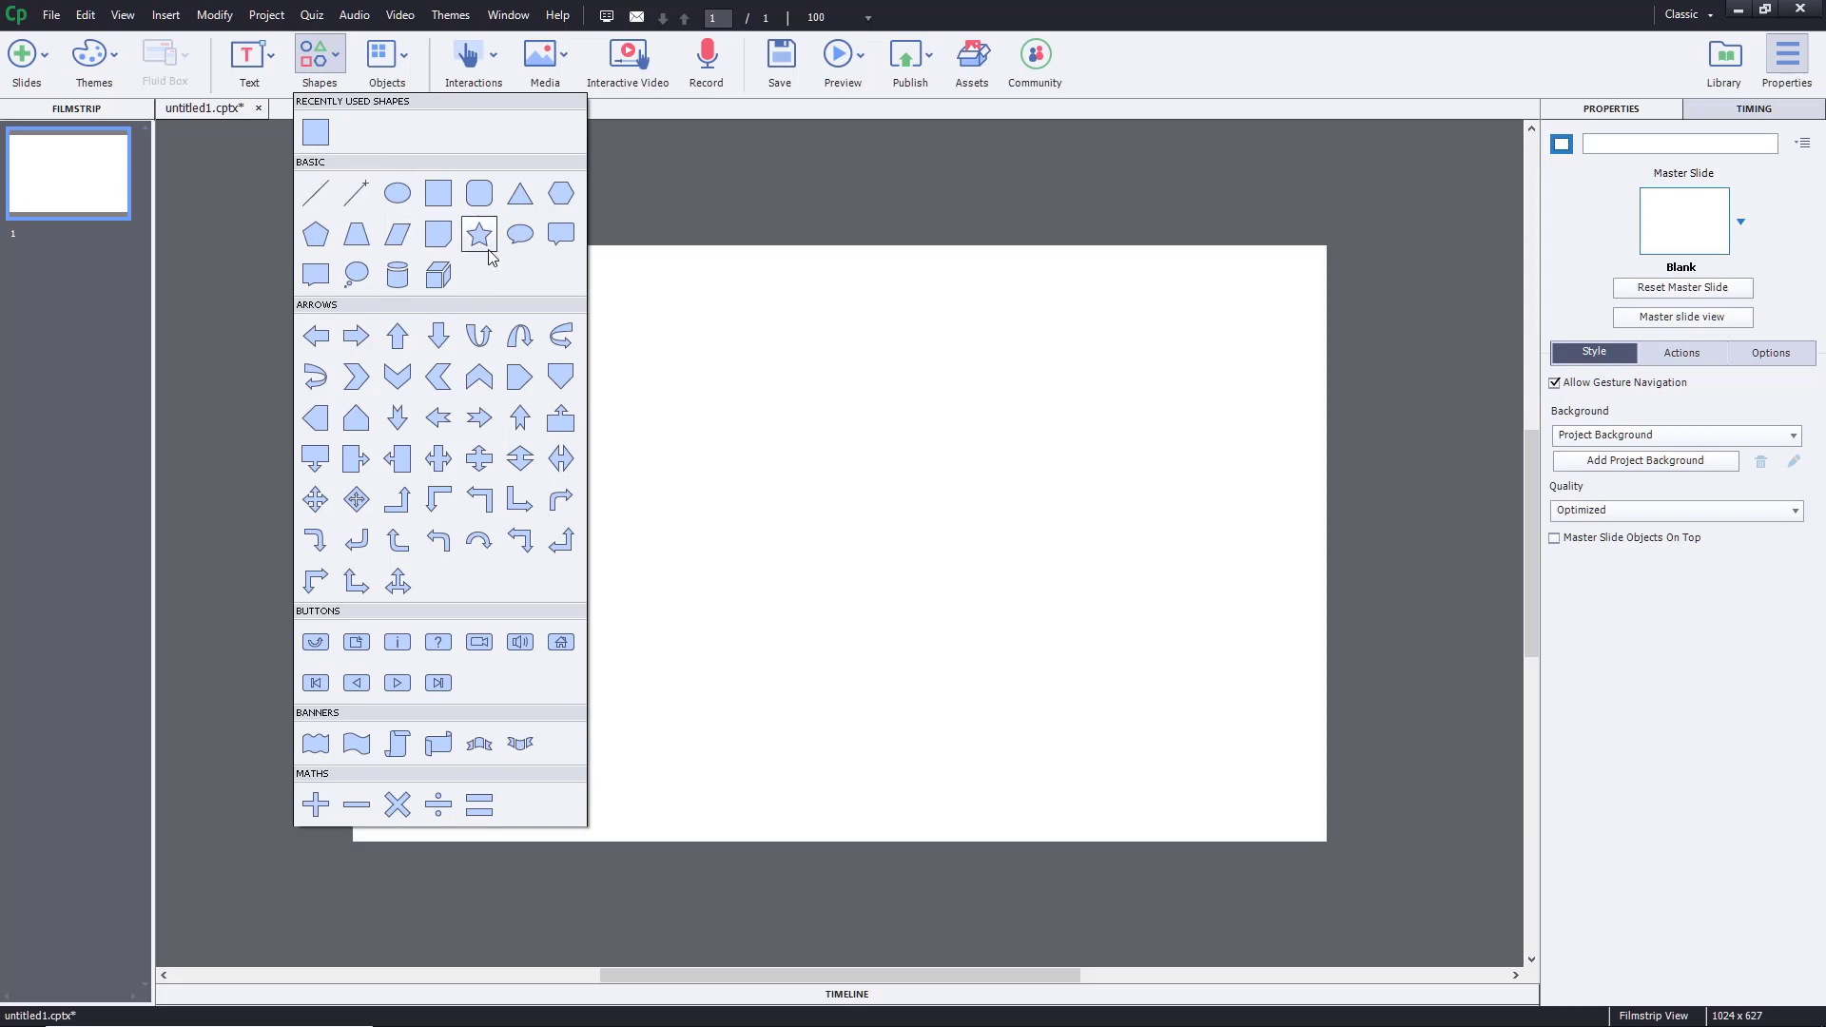
click(397, 278)
drag(490, 434, 644, 676)
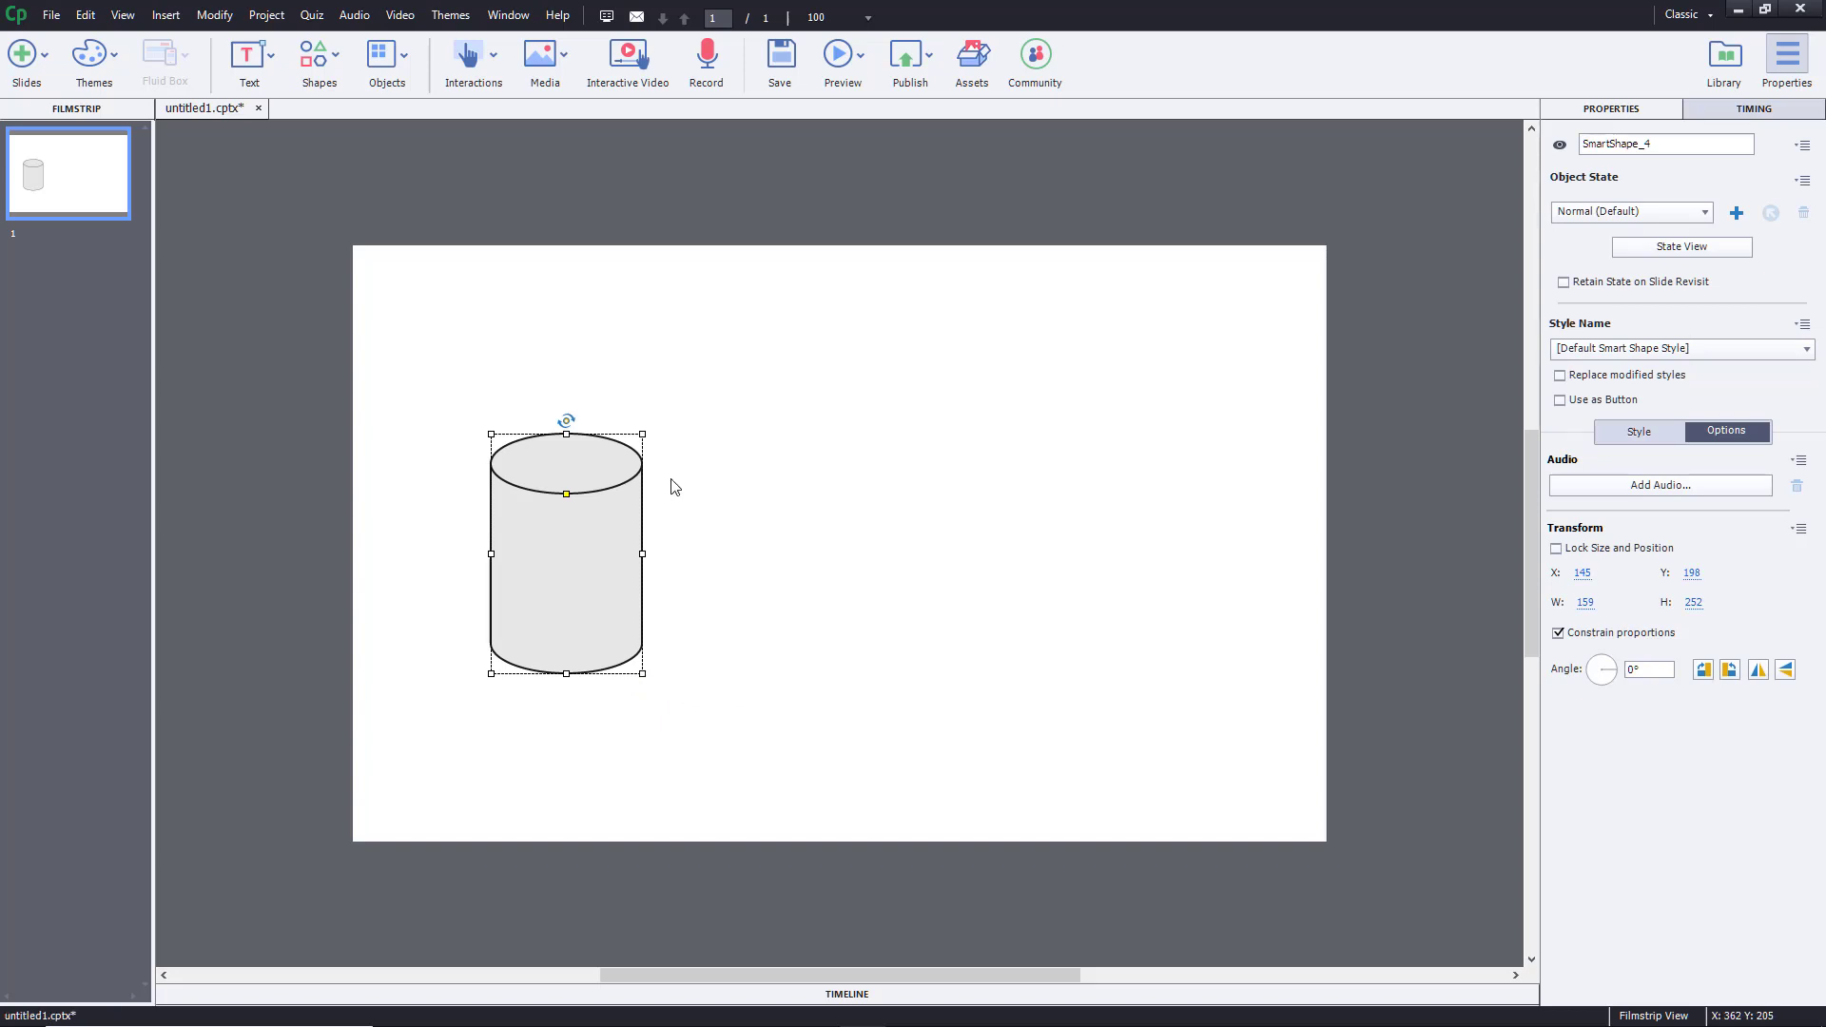
drag(617, 539, 647, 535)
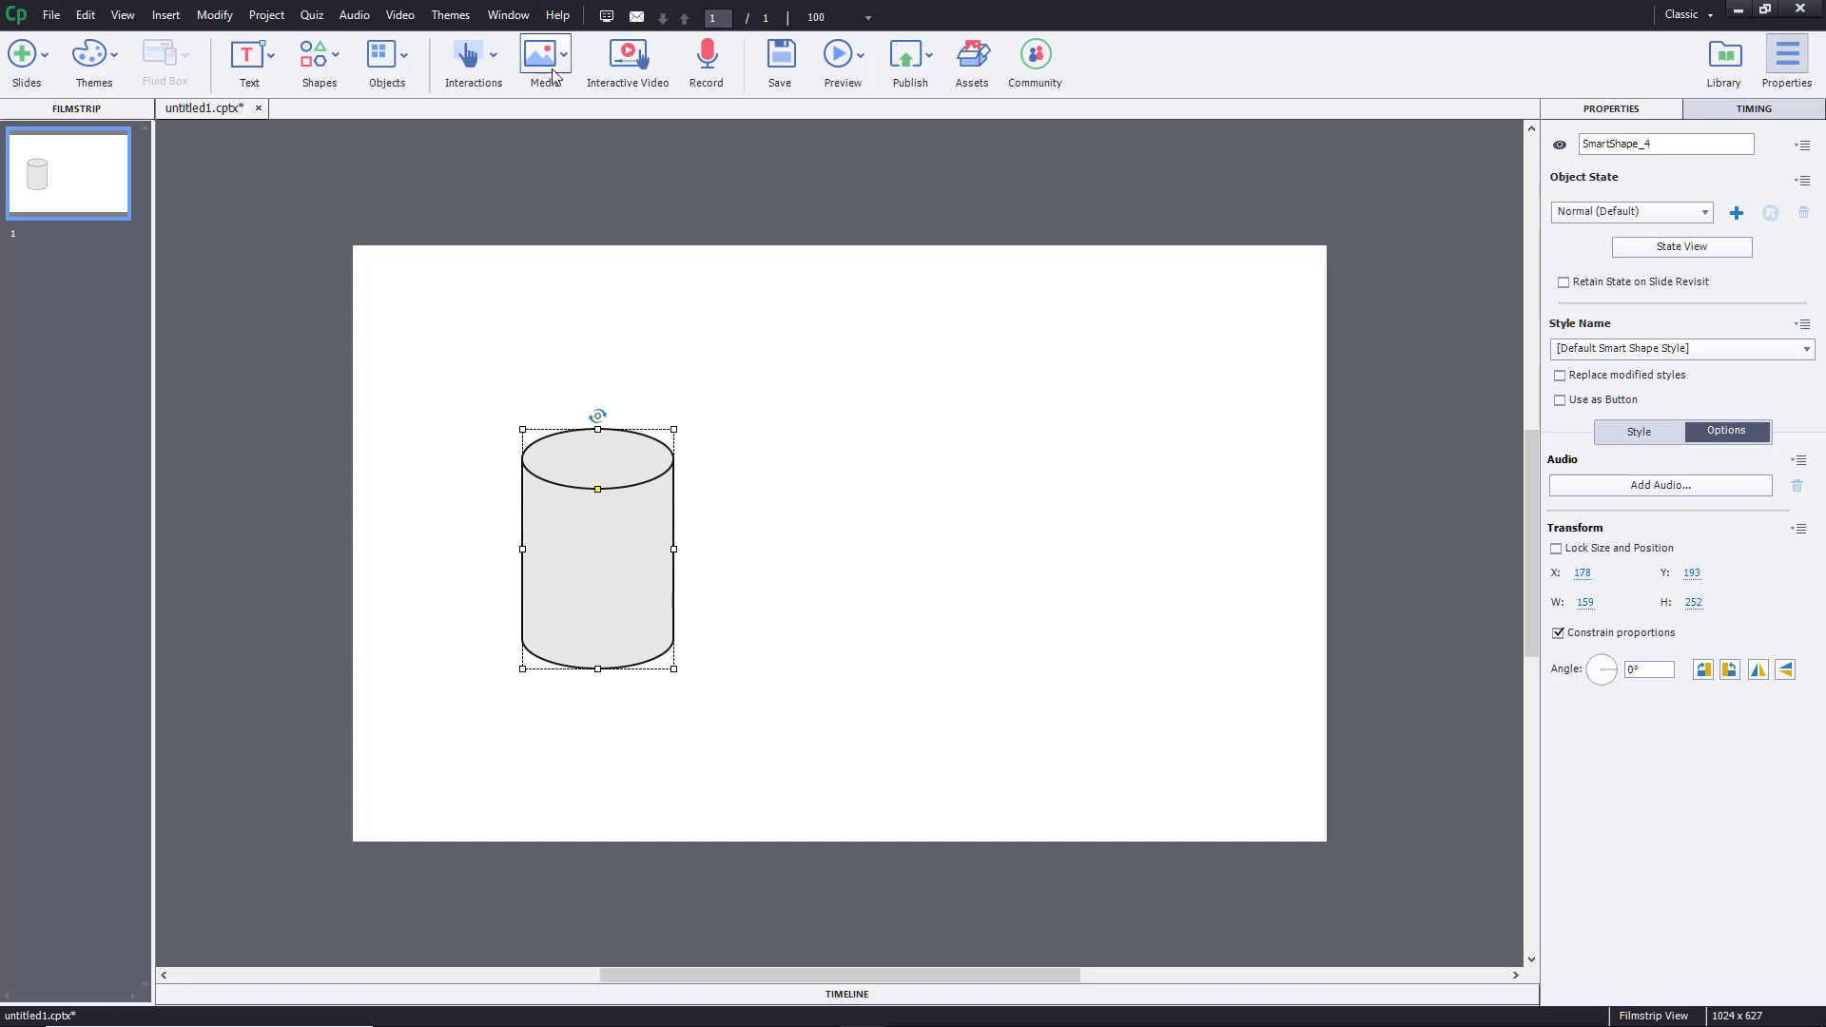
mouse_move(558, 606)
mouse_down()
mouse_move(628, 531)
mouse_move(550, 587)
mouse_up()
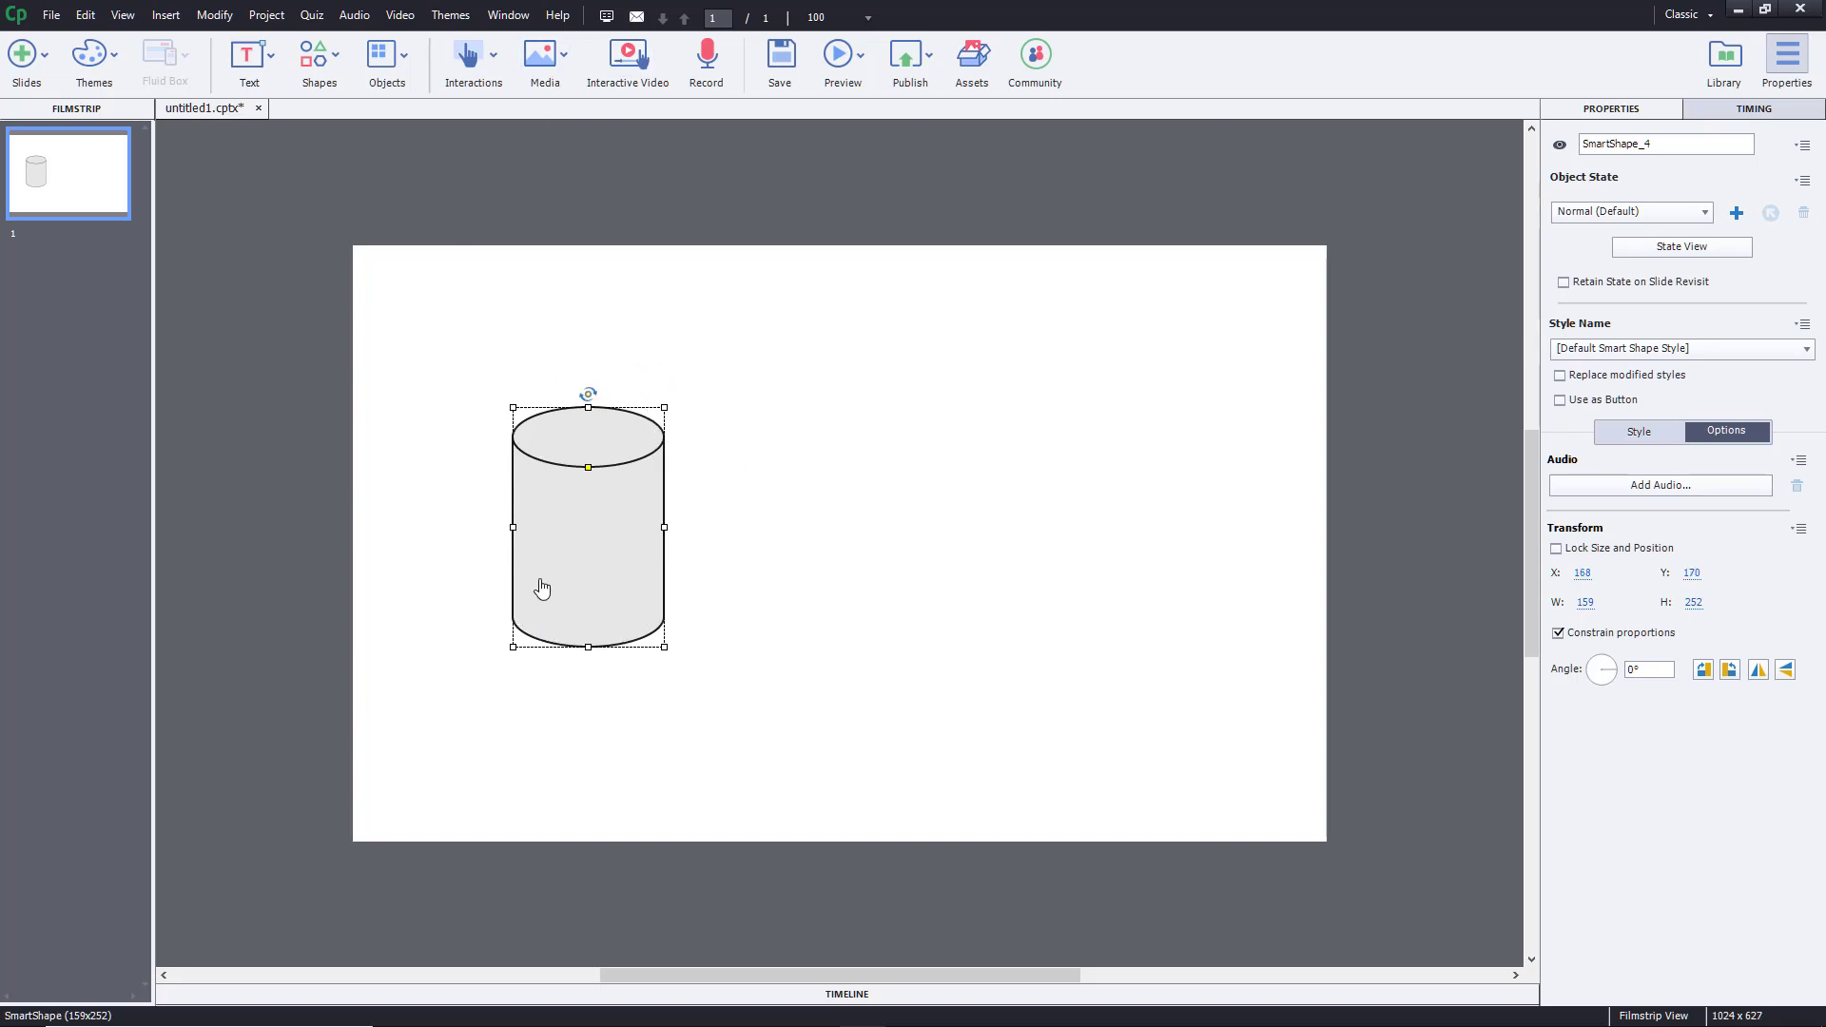
click(1641, 497)
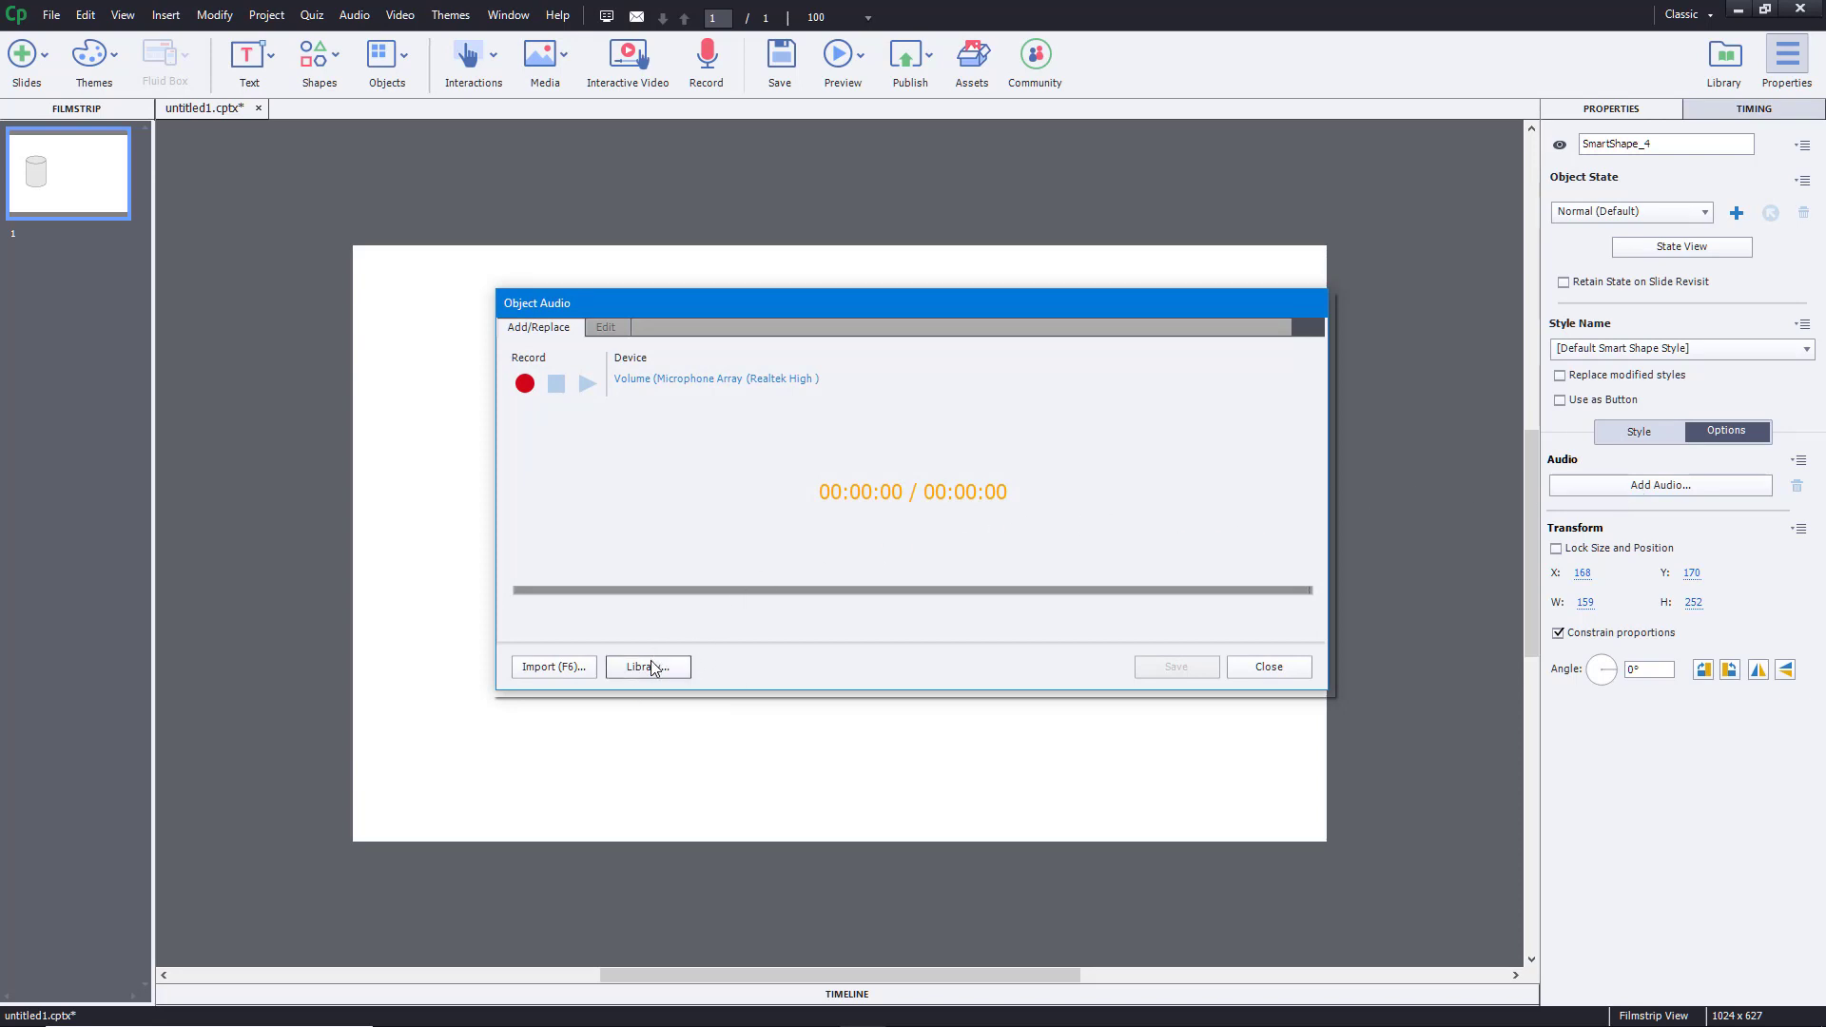
click(555, 672)
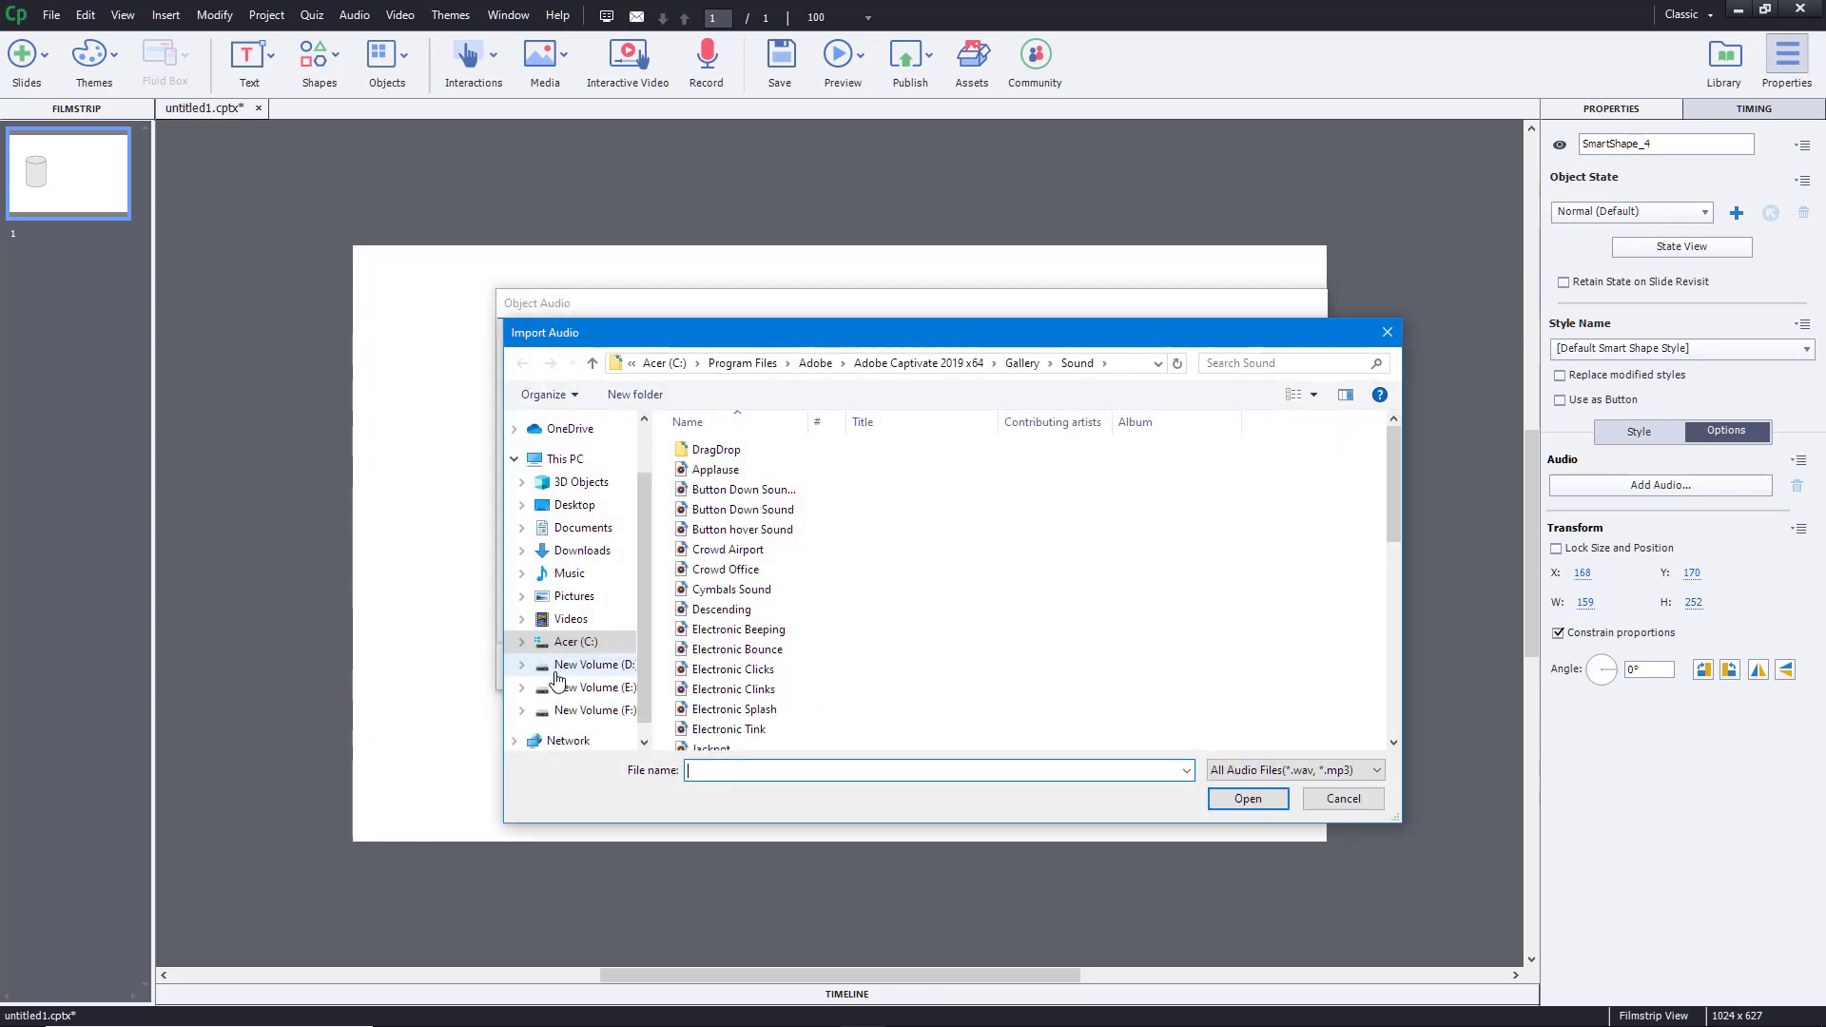
scroll(778, 660, down, 8)
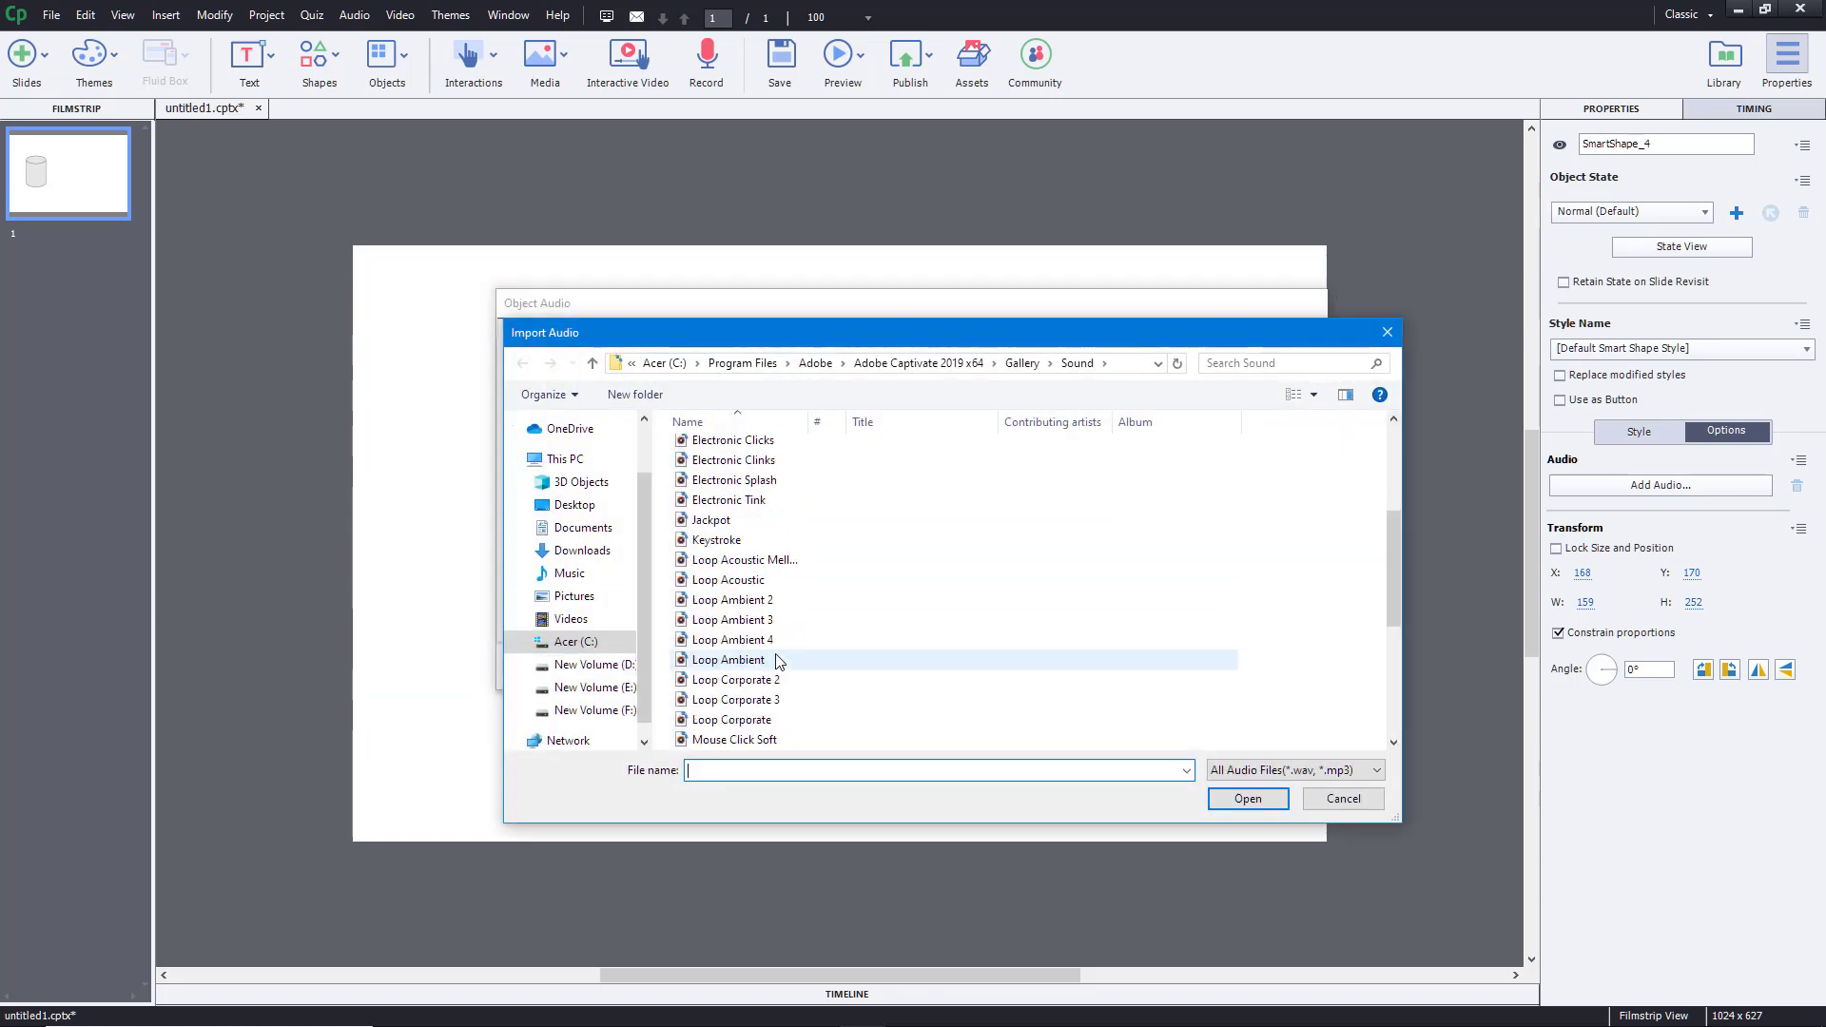
scroll(778, 660, up, 8)
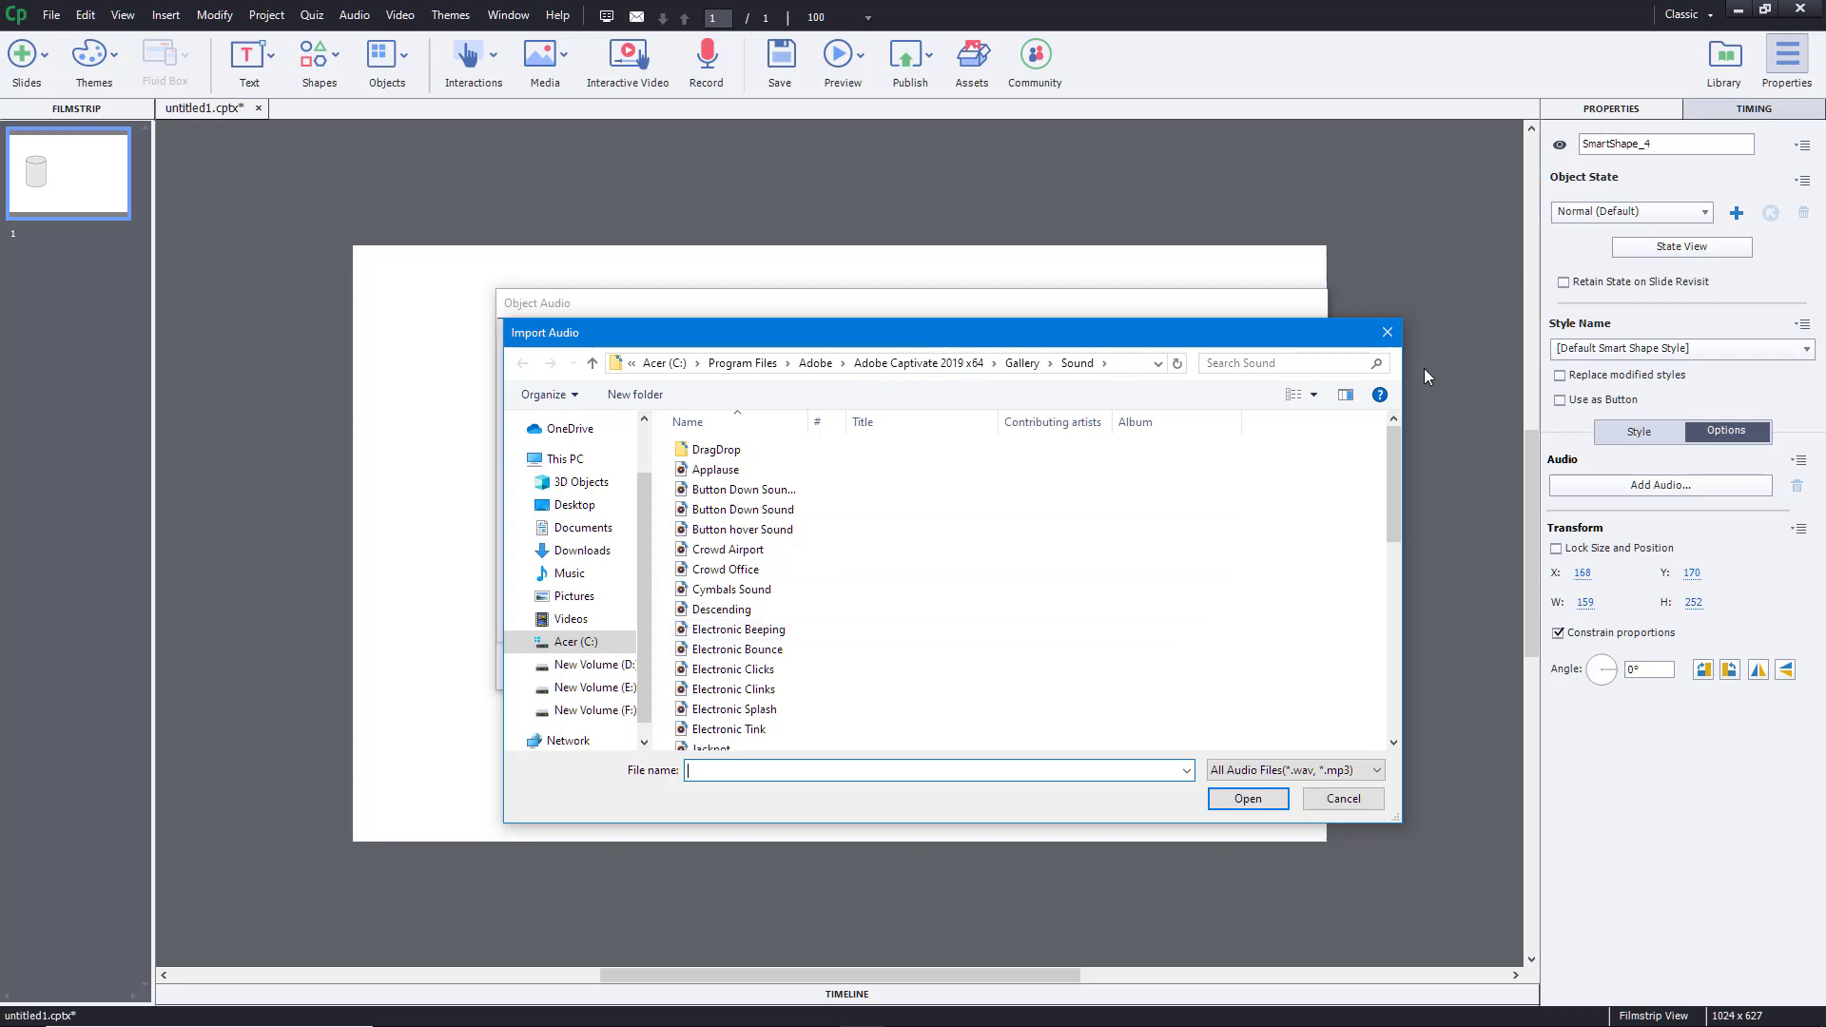
click(1386, 333)
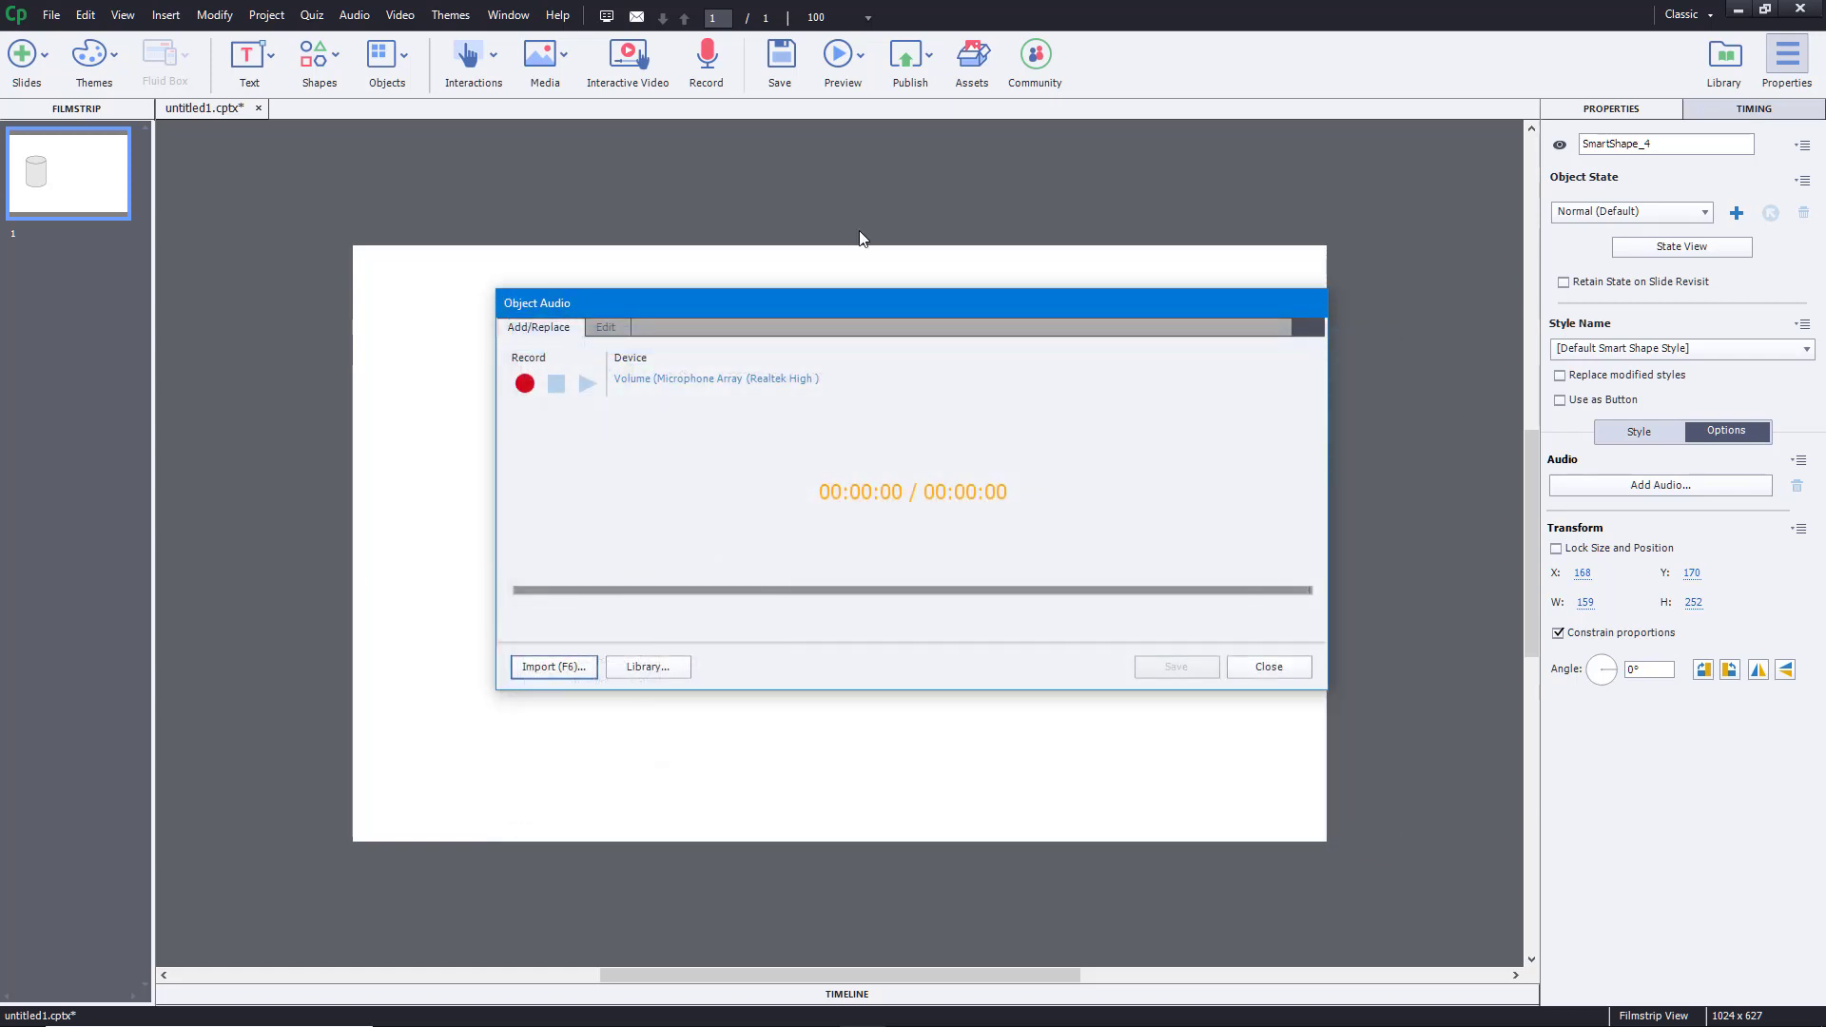
Step: Close the empty Object Audio dialog, then browse the Media > Characters assets without inserting any
click(1284, 670)
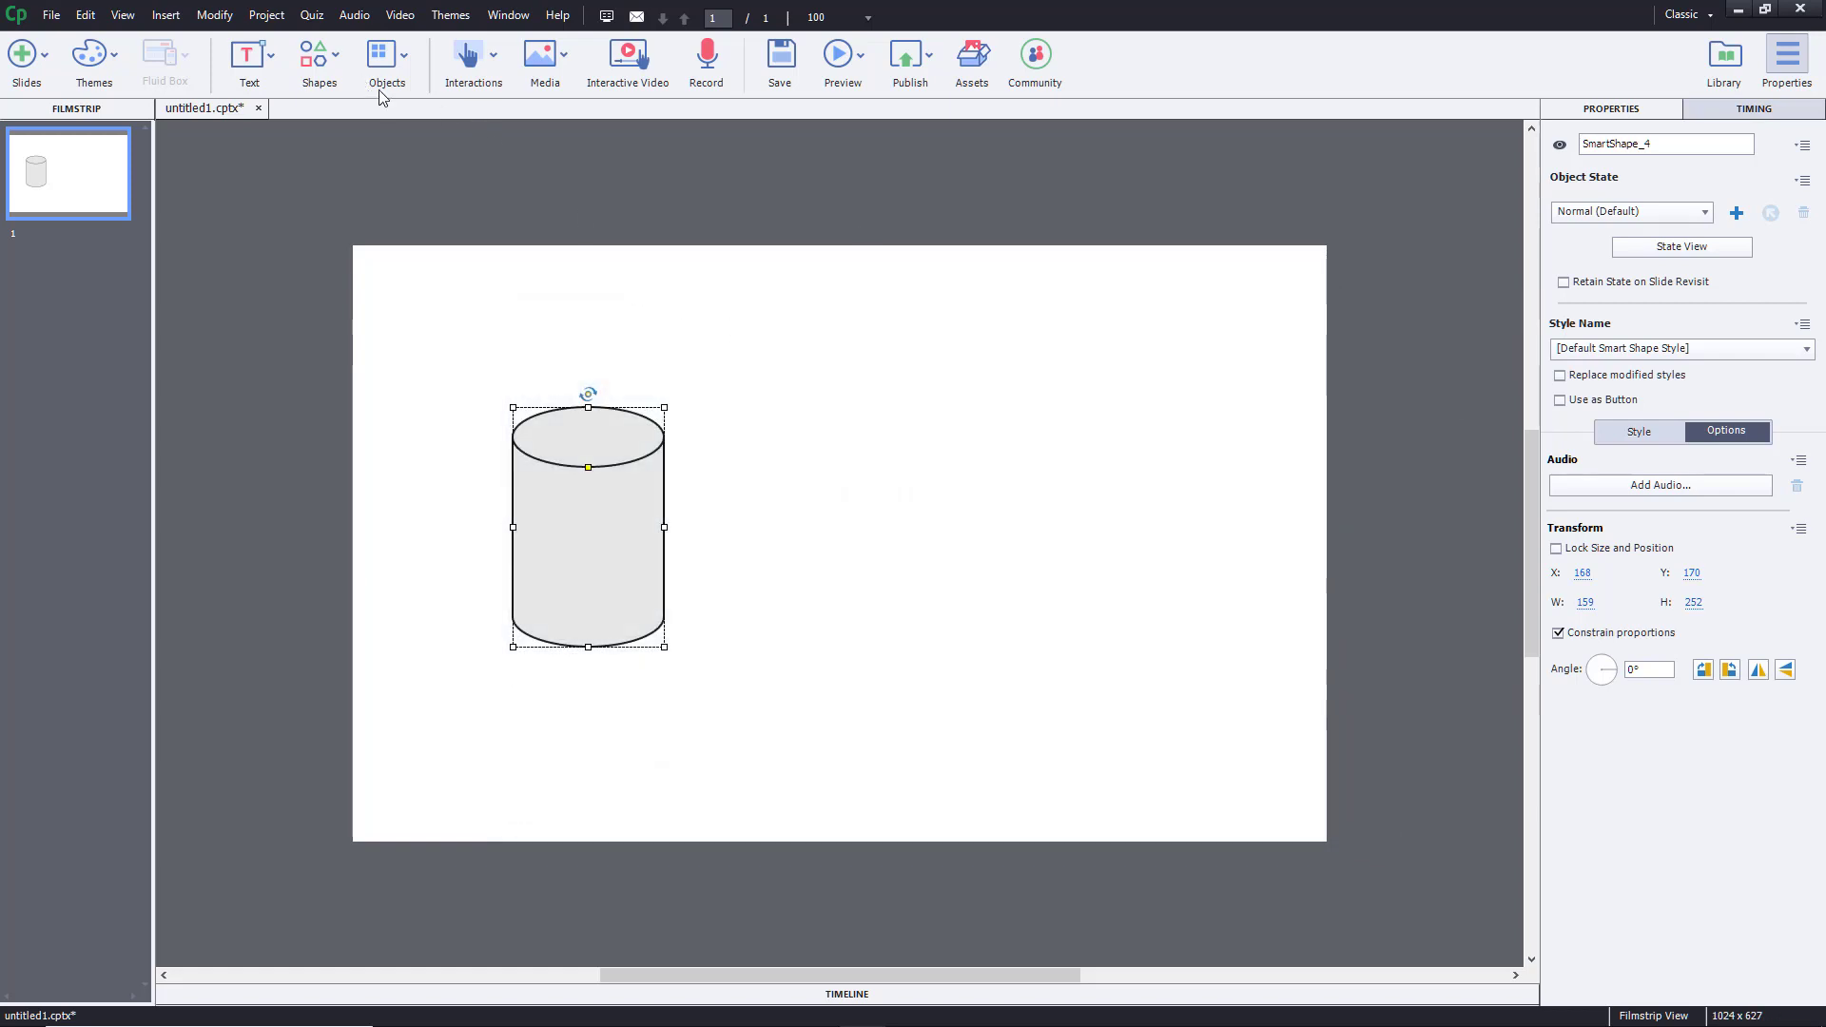
click(565, 67)
click(577, 303)
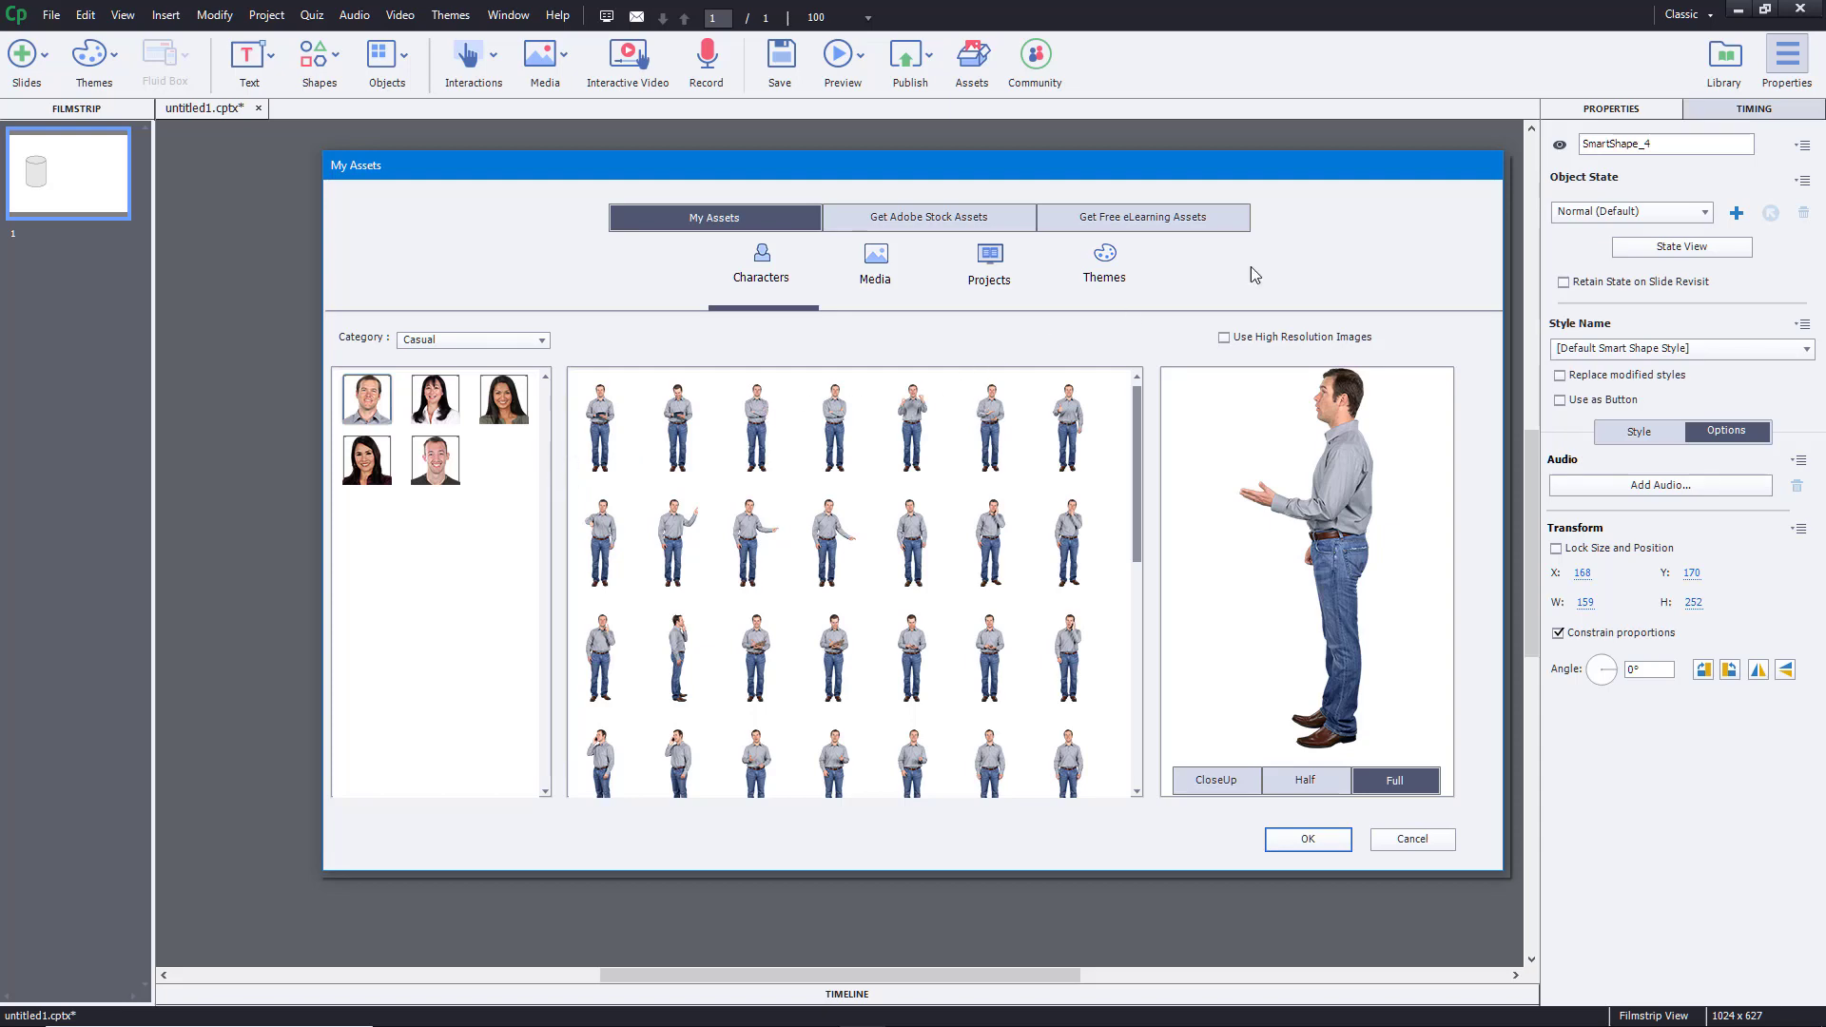
click(1390, 835)
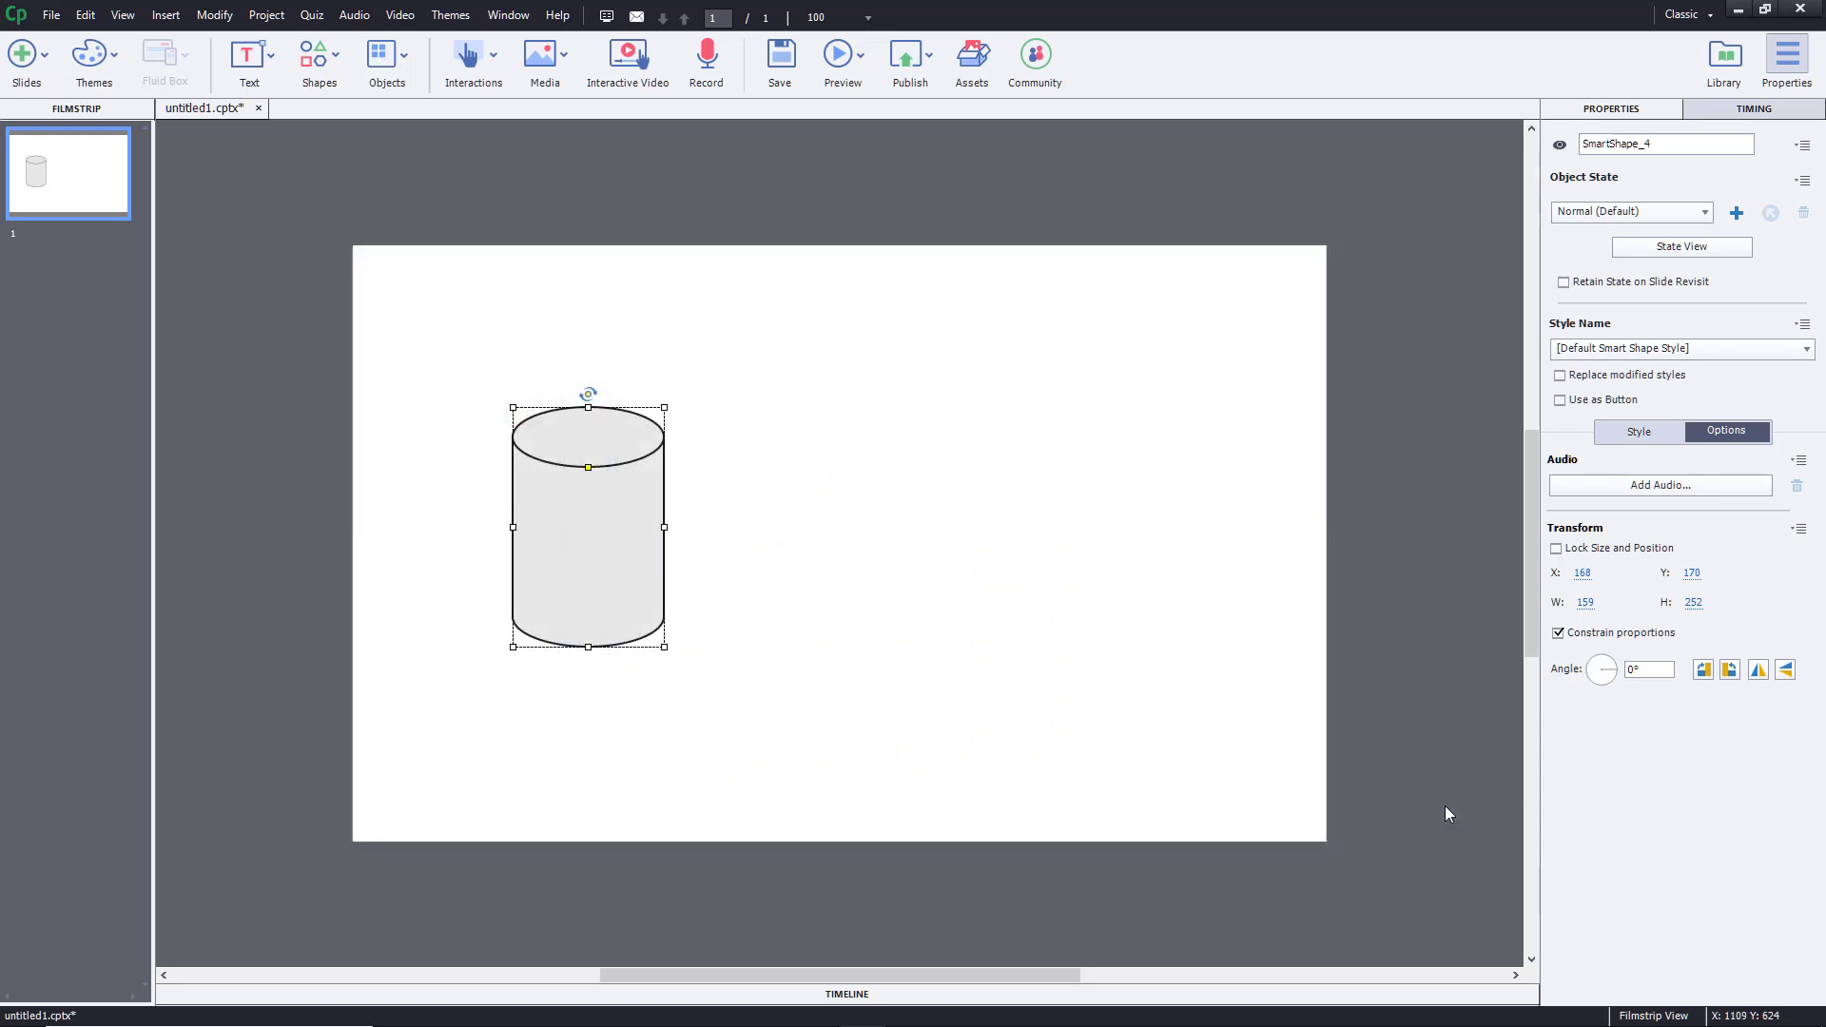
Step: Import Electronic Tink.mp3 from Gallery\Sound as the cylinder's object audio and play it
click(1695, 487)
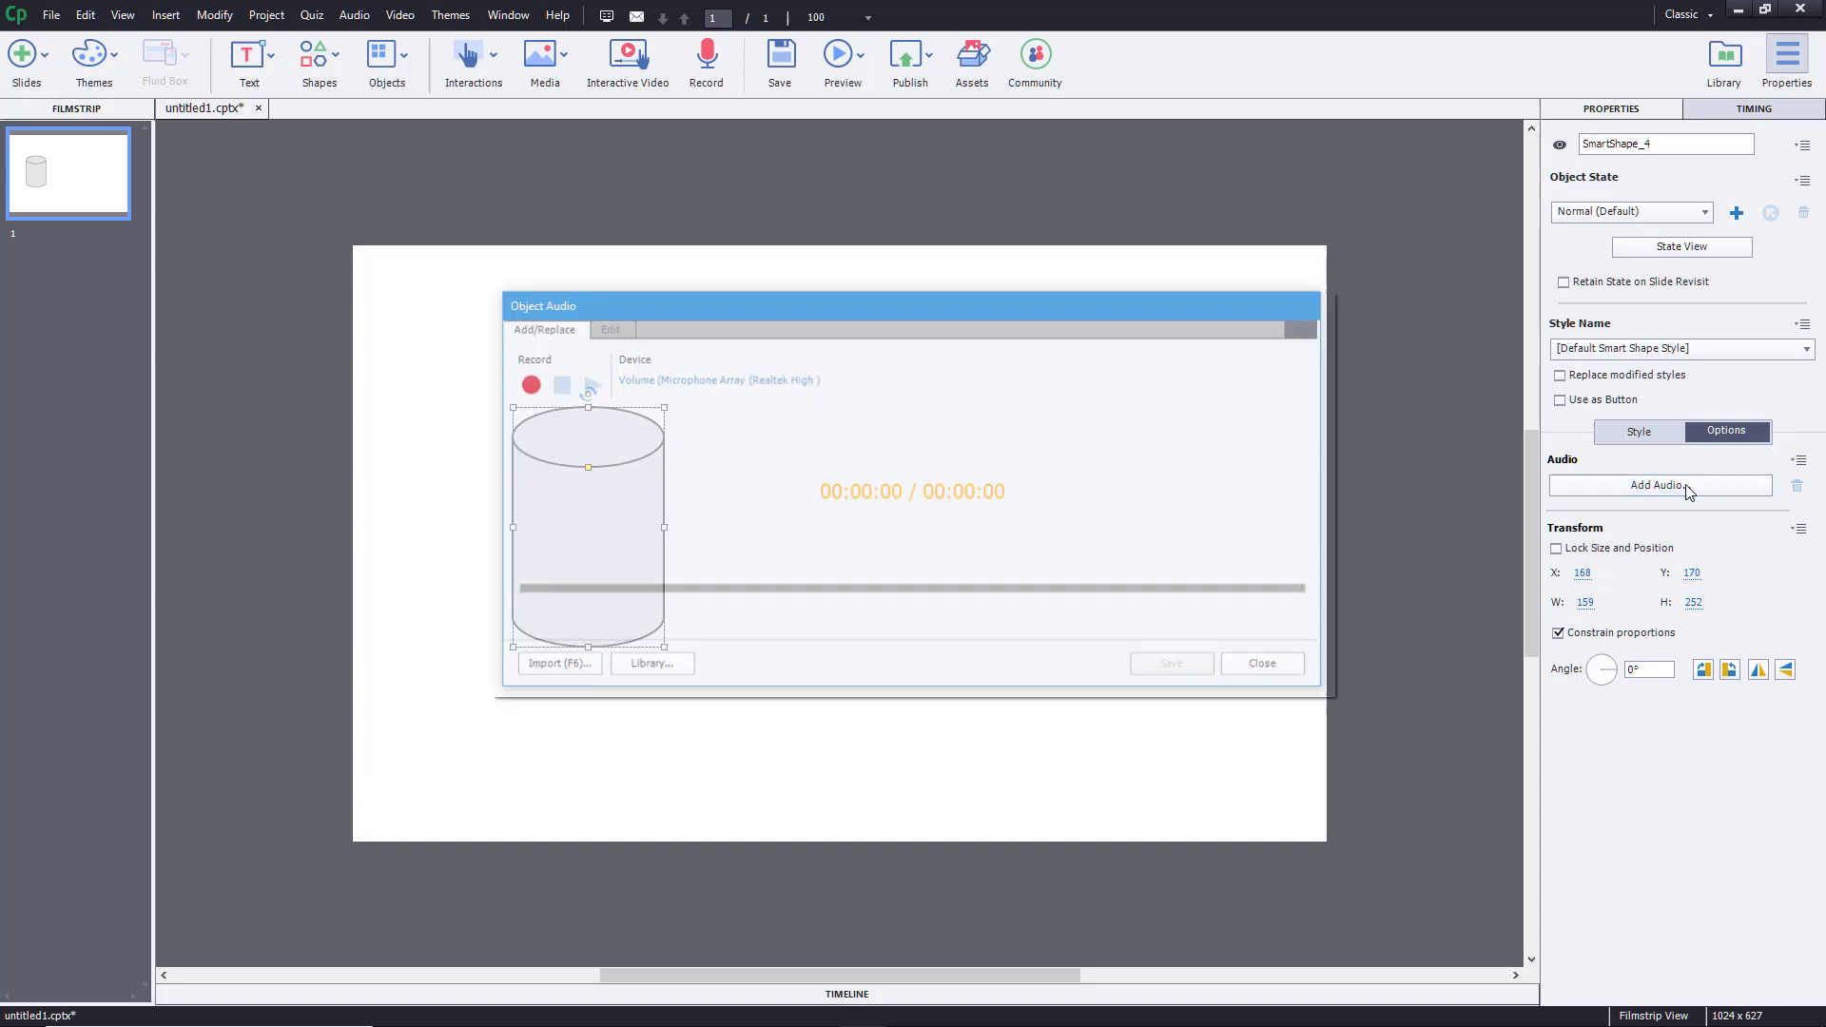
click(553, 666)
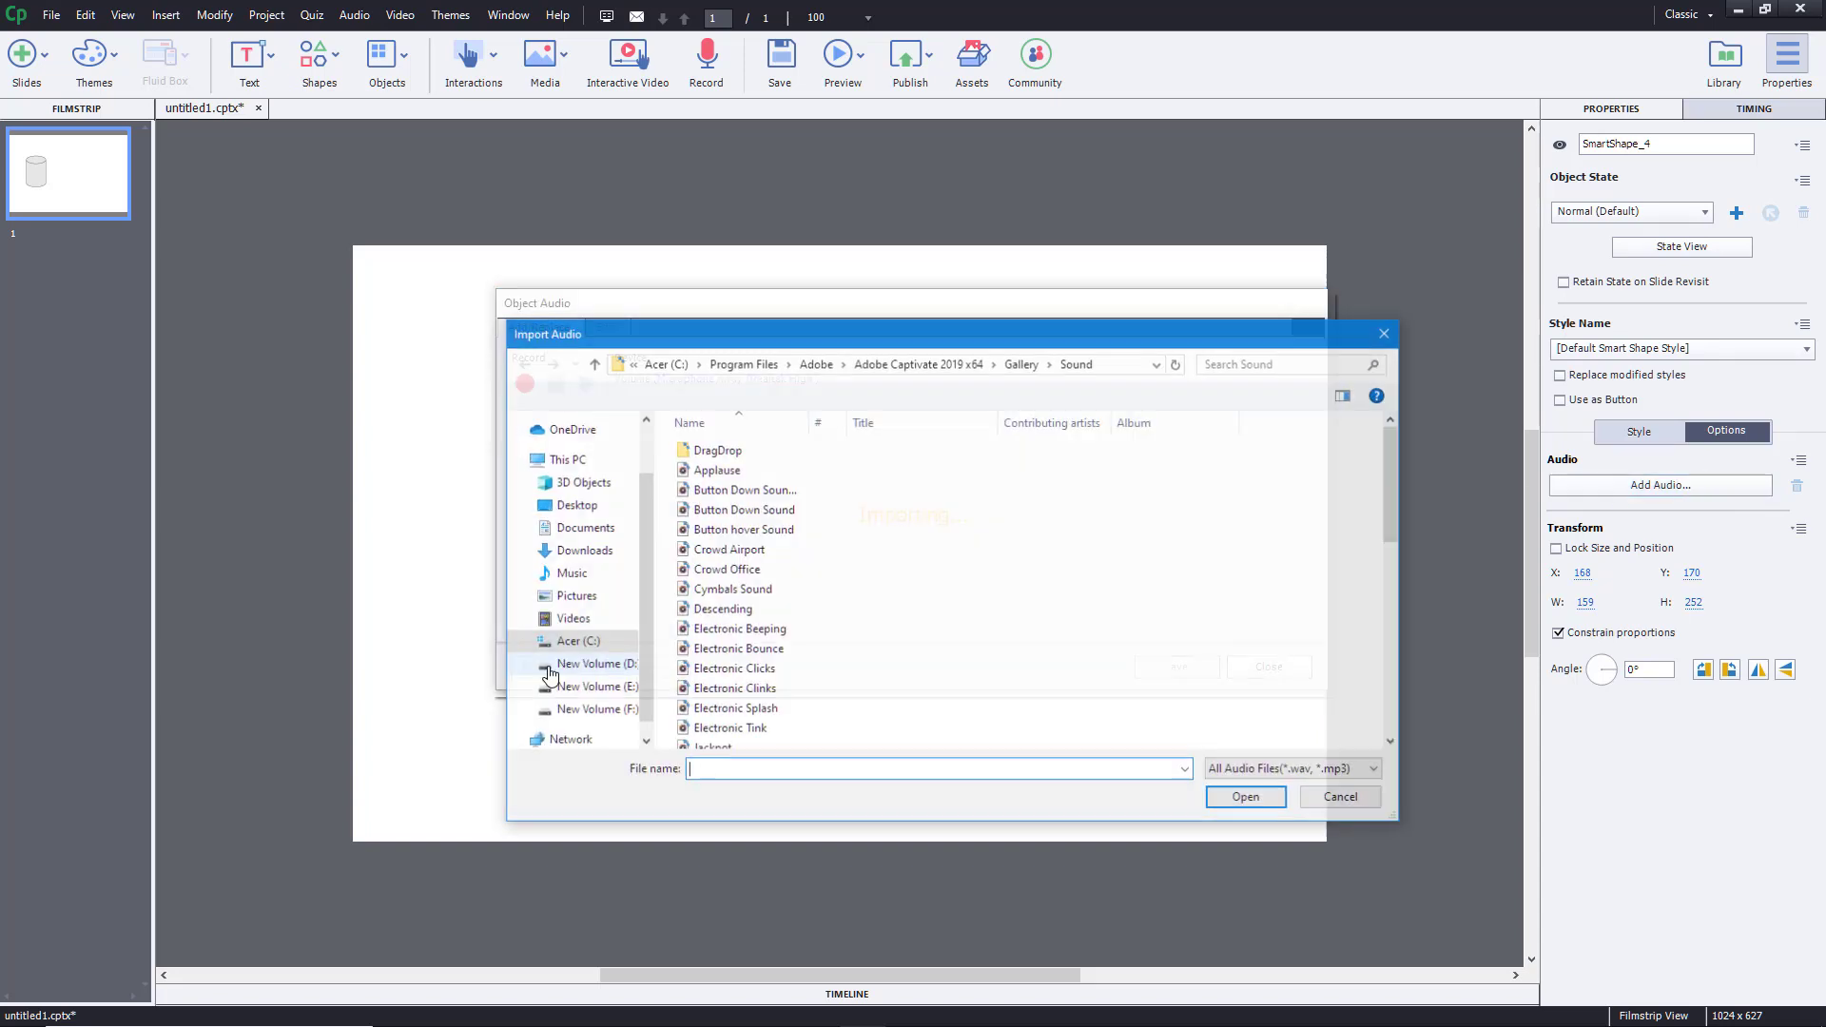
scroll(811, 544, down, 3)
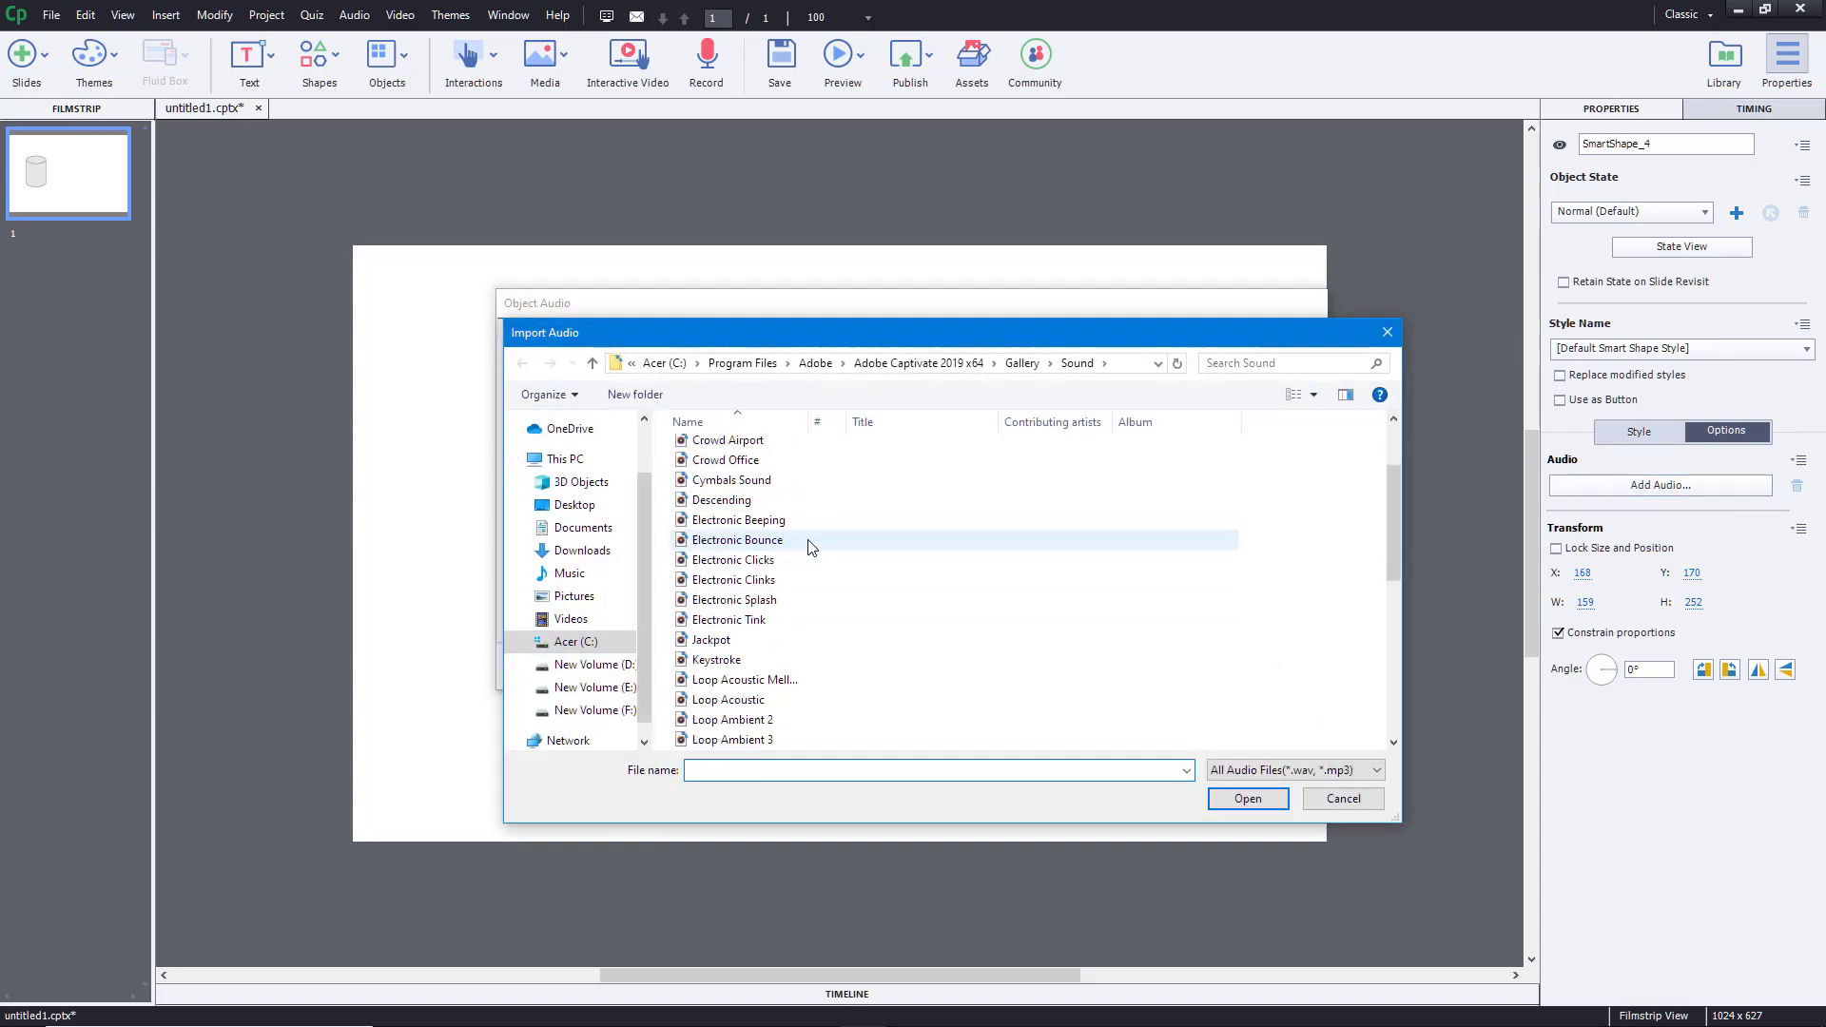
click(758, 622)
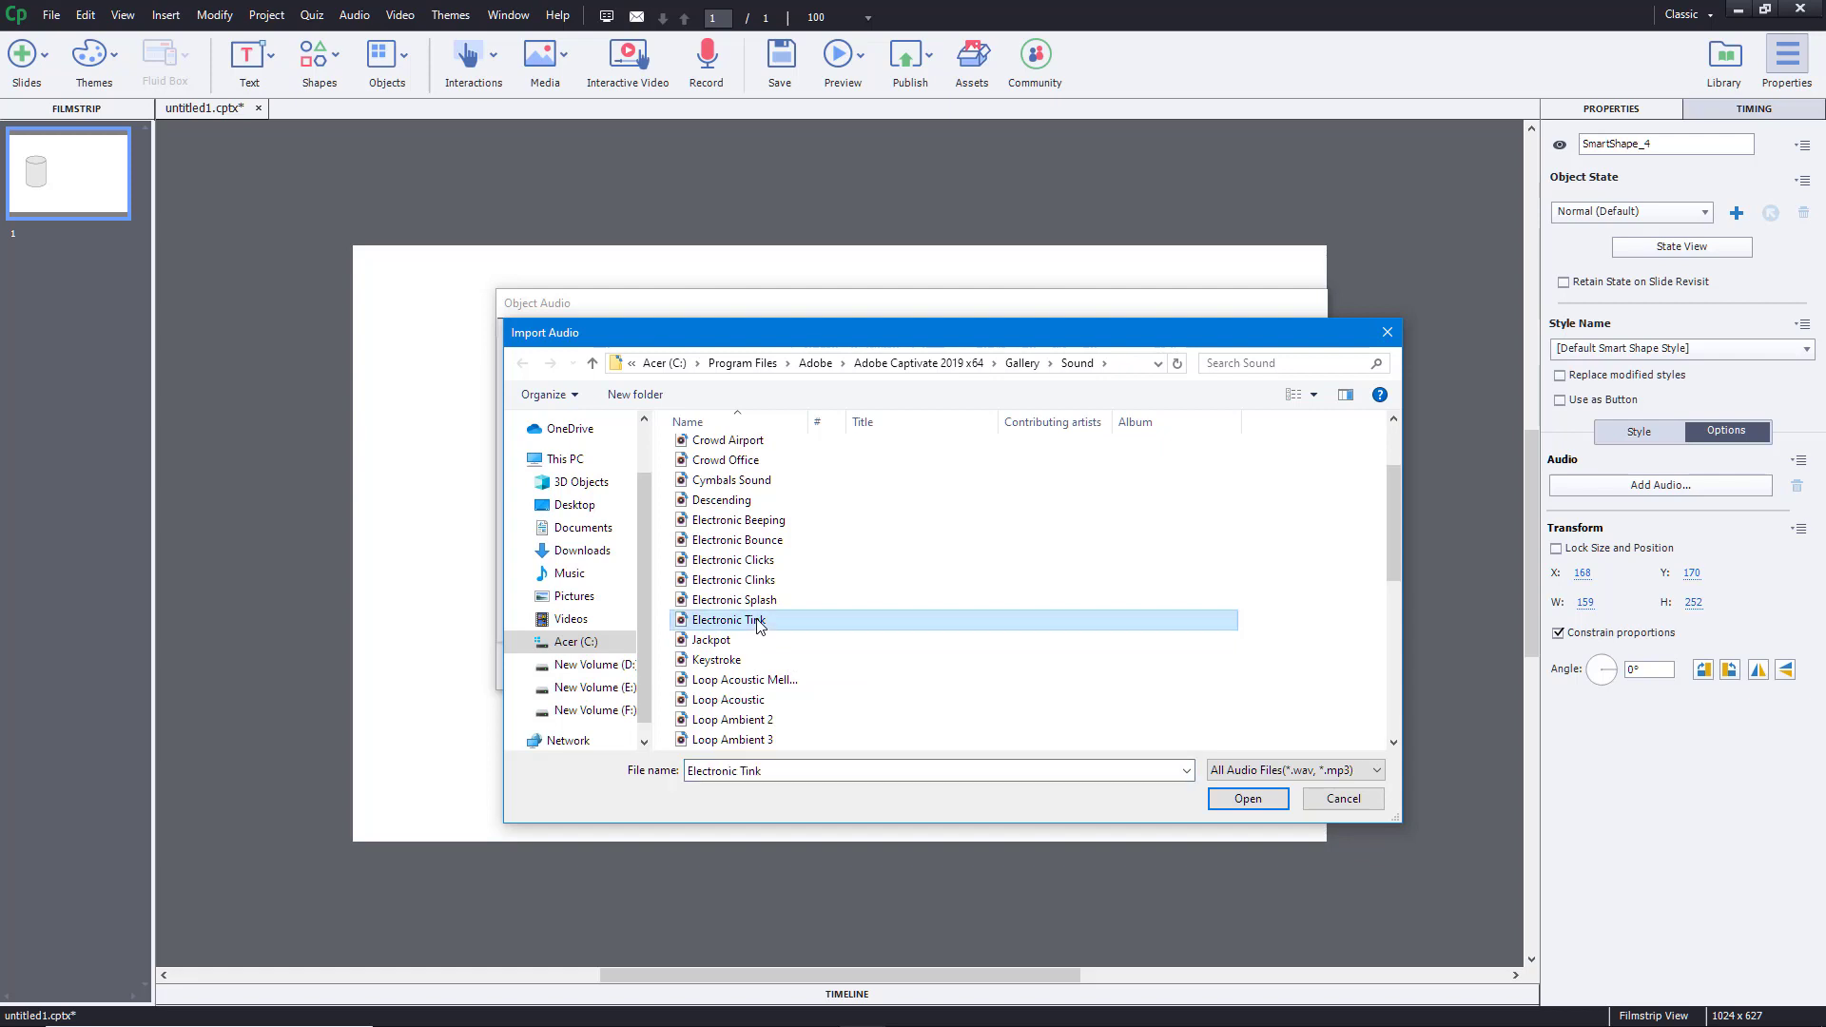
click(1249, 800)
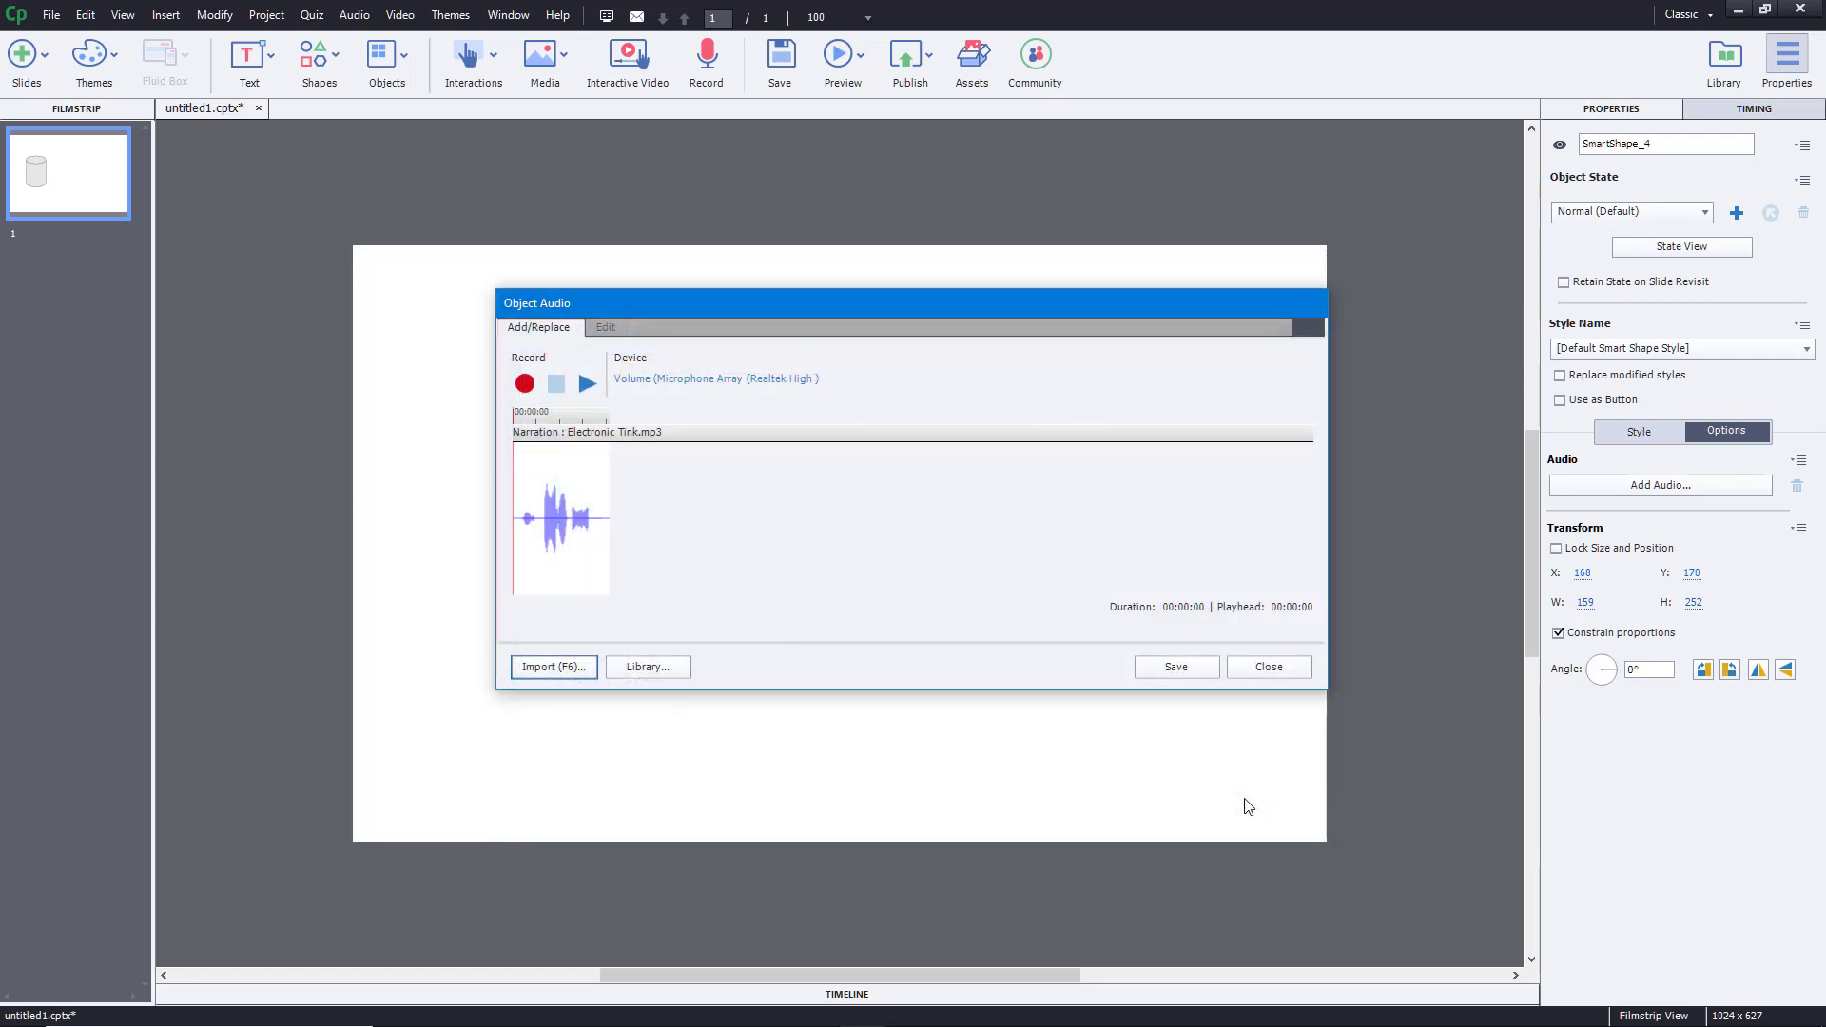
click(587, 384)
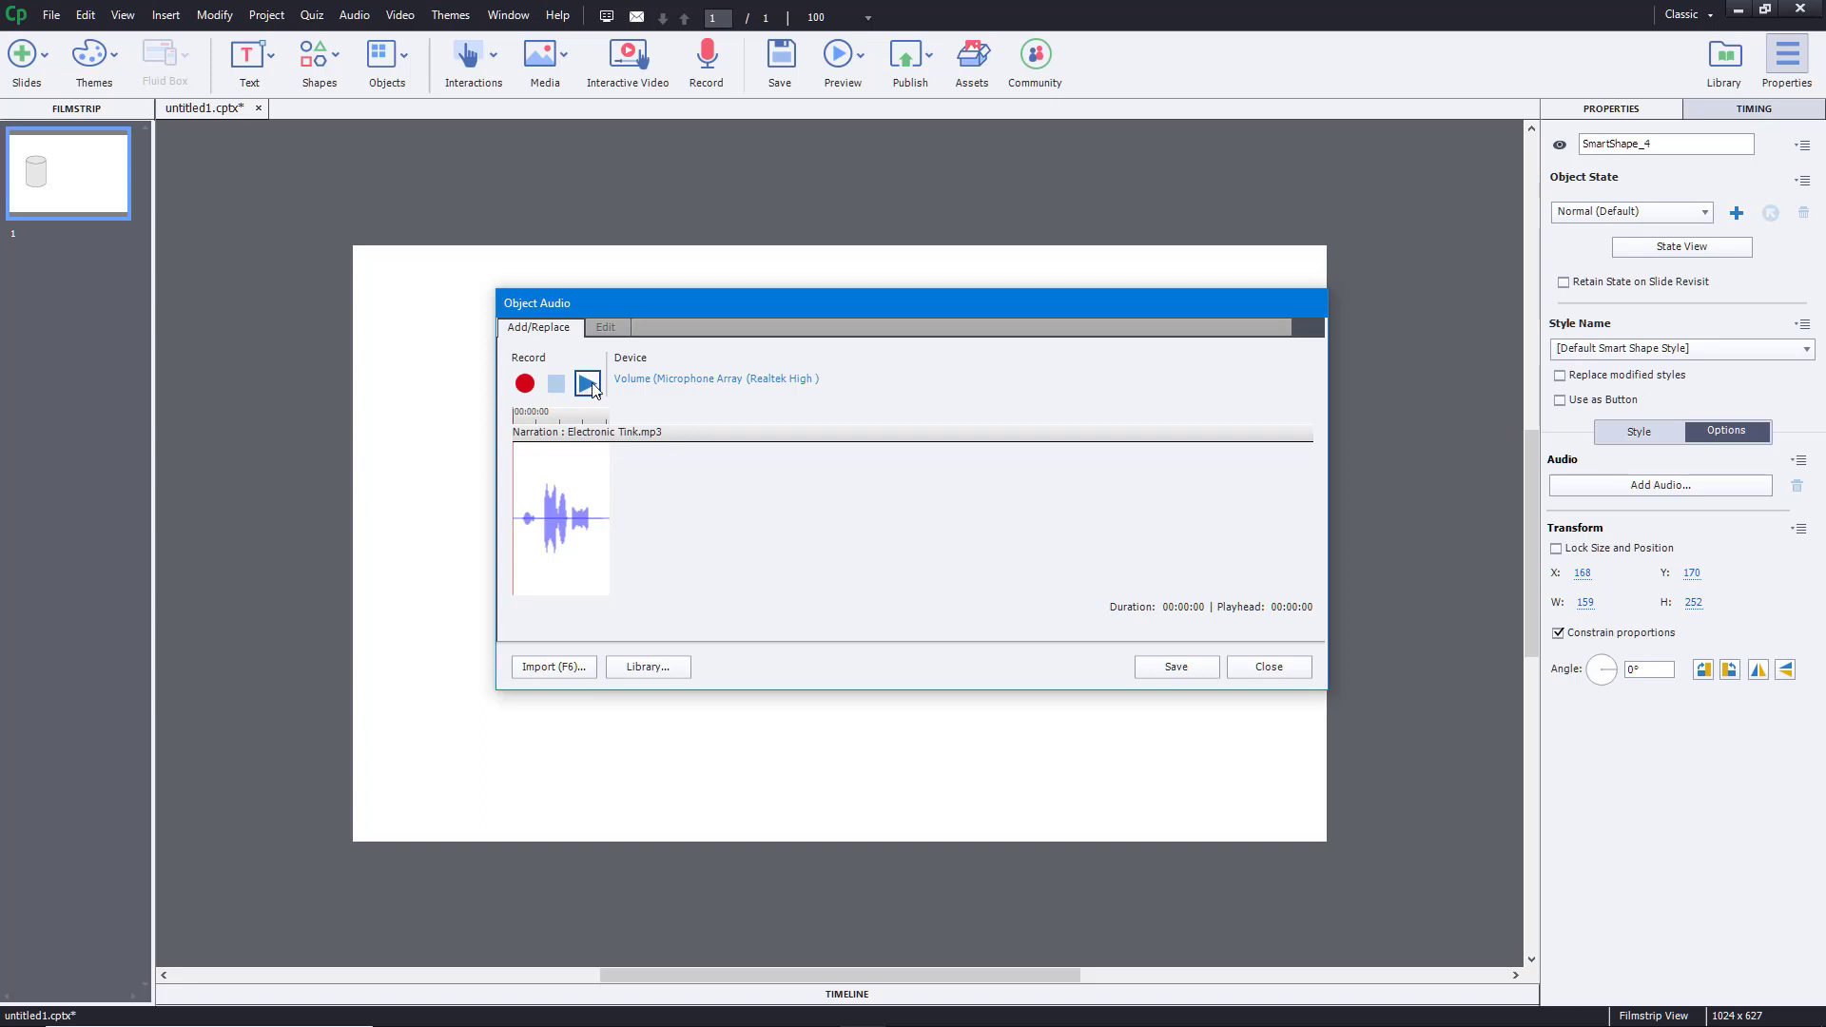
Step: In the Edit tab, cut the start of the Electronic Tink waveform, then undo the cut
click(605, 329)
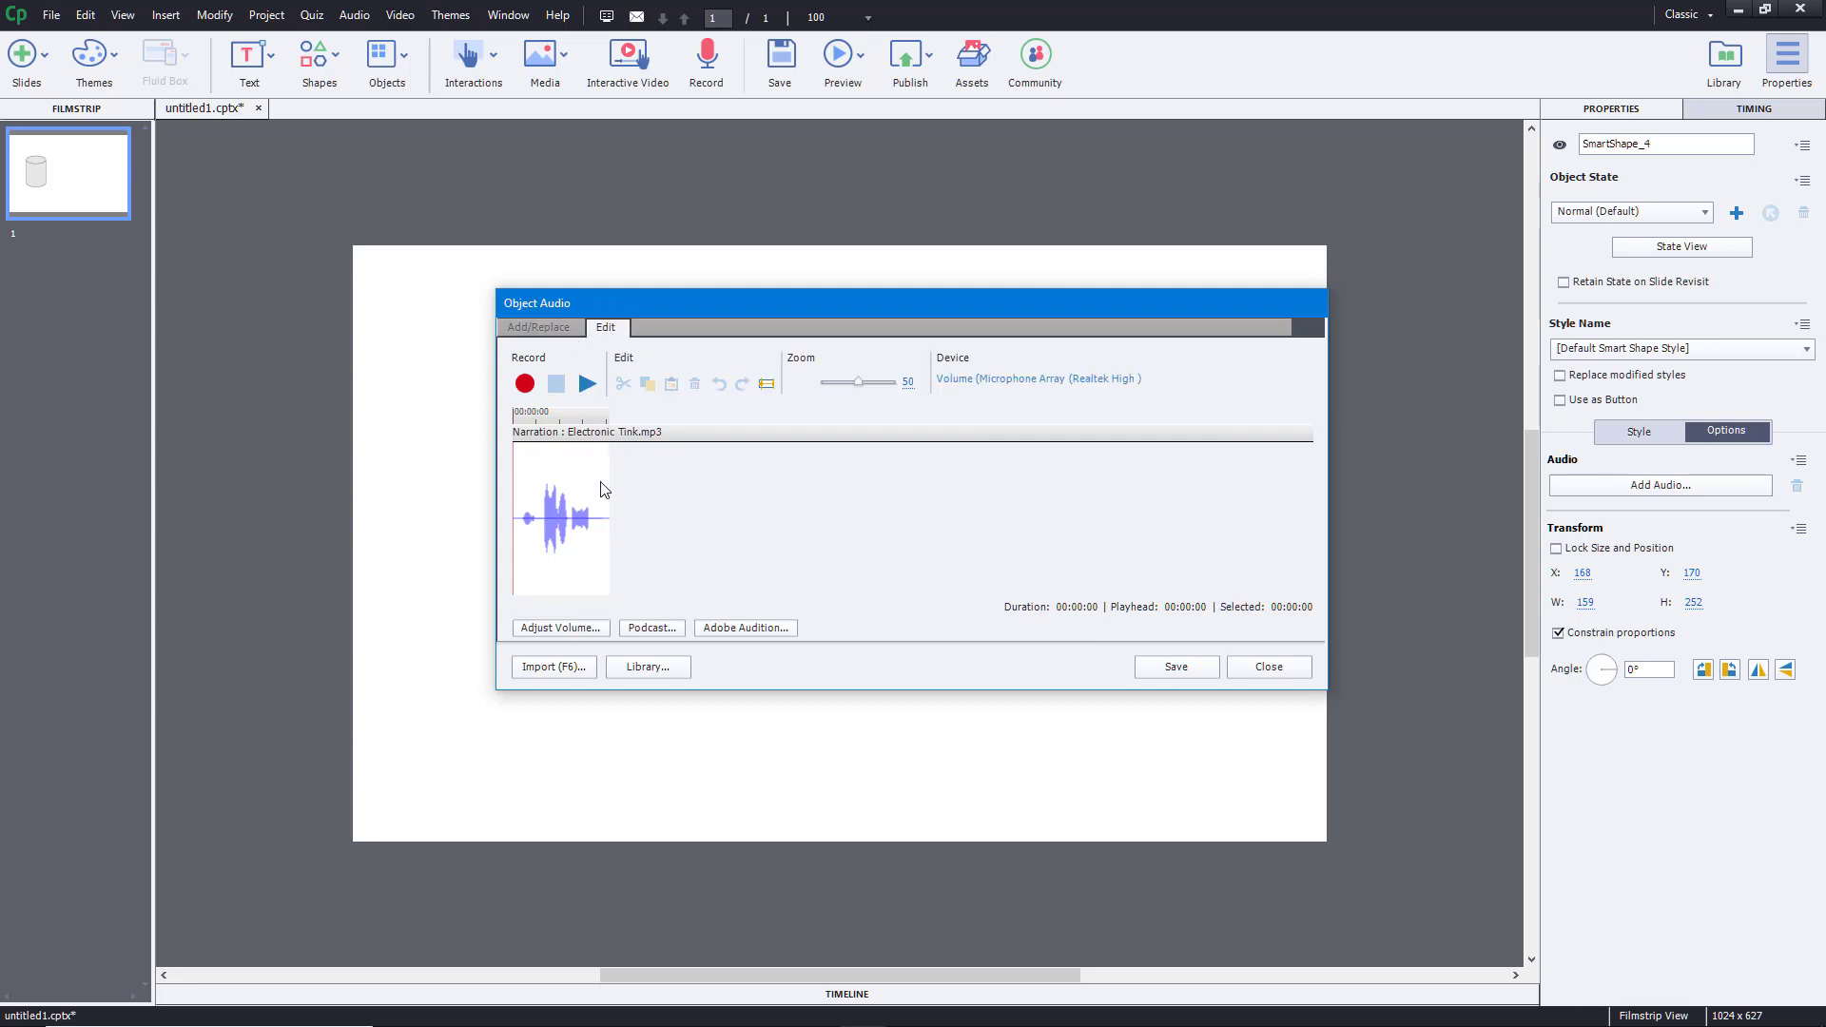
drag(536, 519, 504, 515)
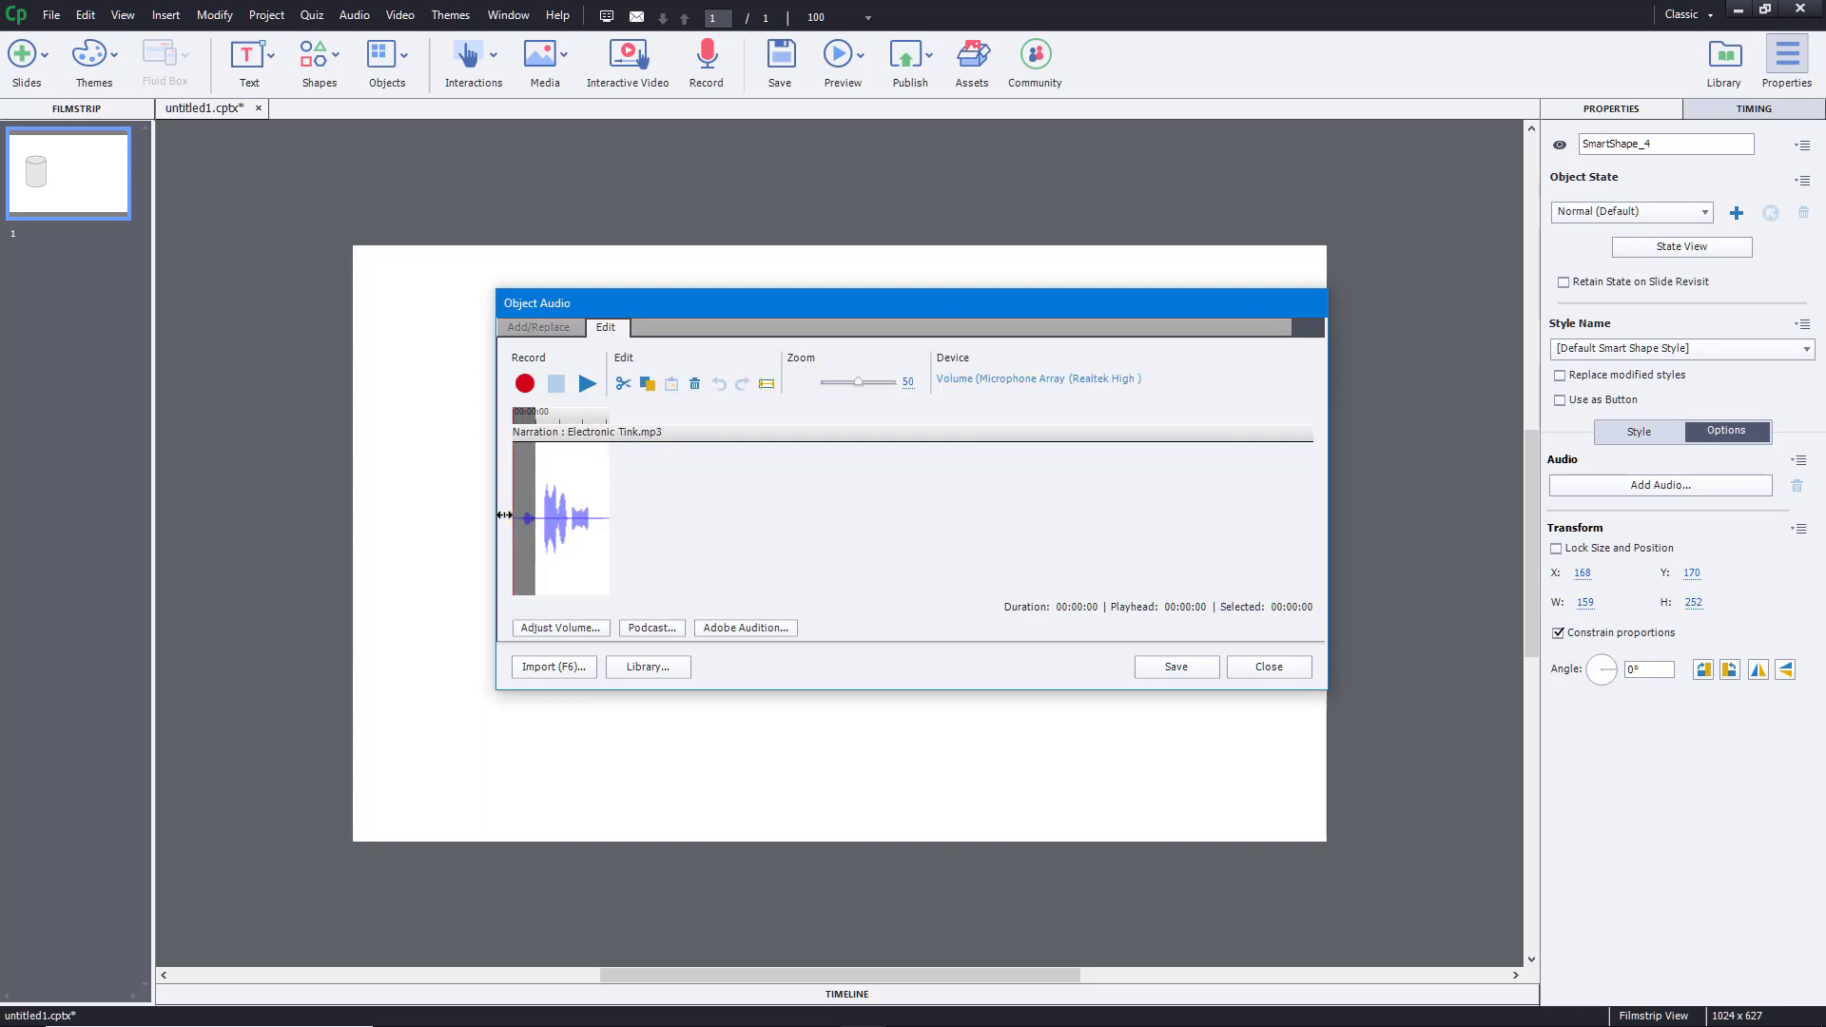
click(622, 384)
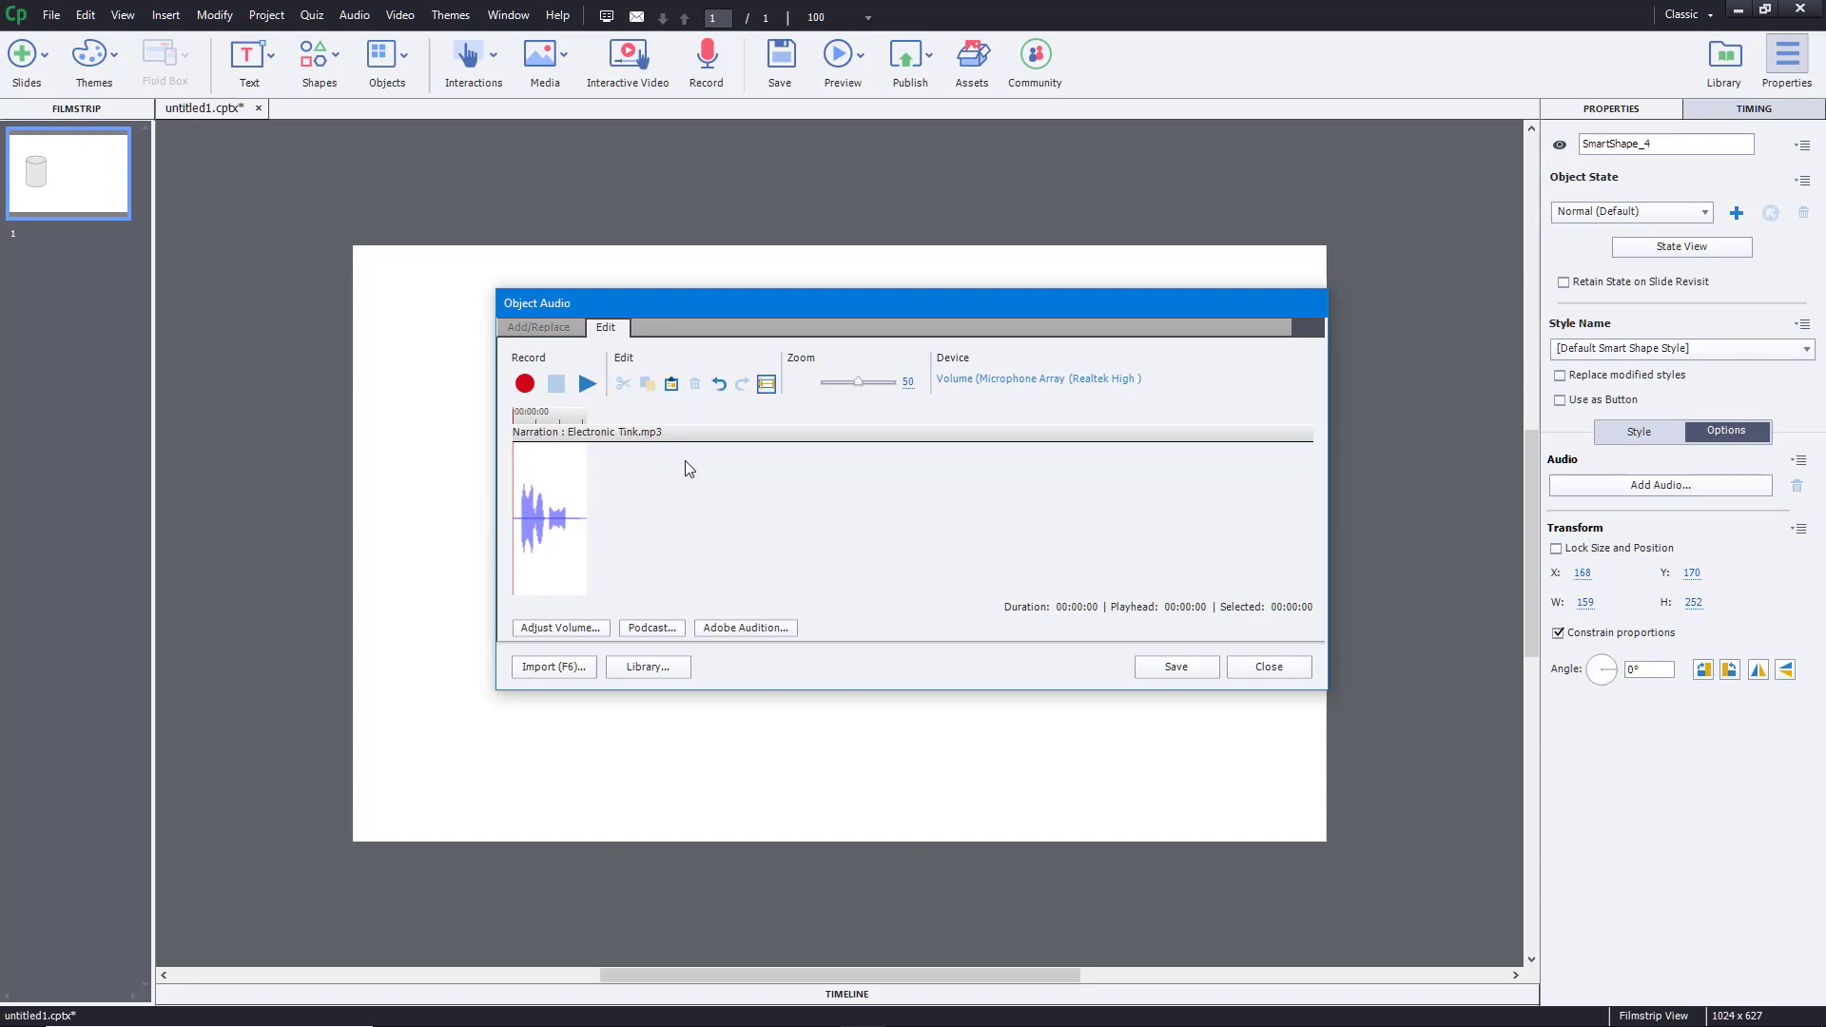
click(719, 386)
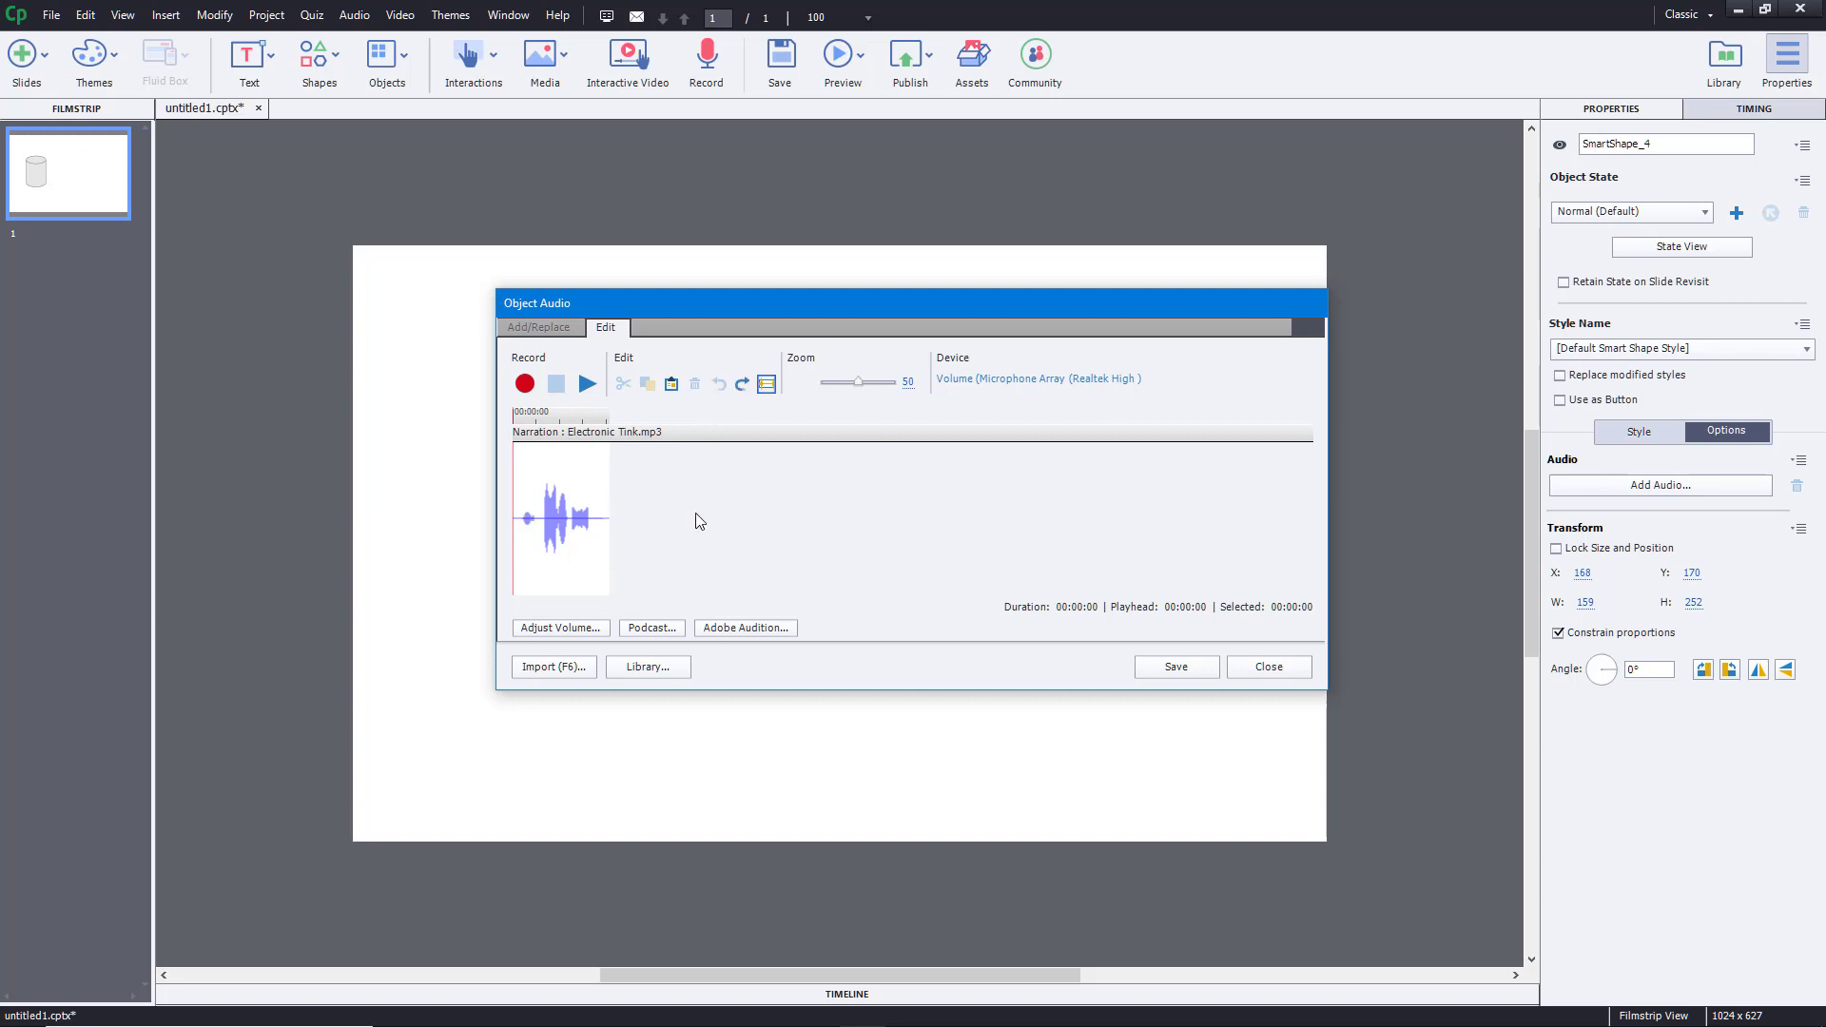
Step: Raise Electronic Tink's volume by 2 dB, zoom the waveform to 100, and save the clip
click(553, 628)
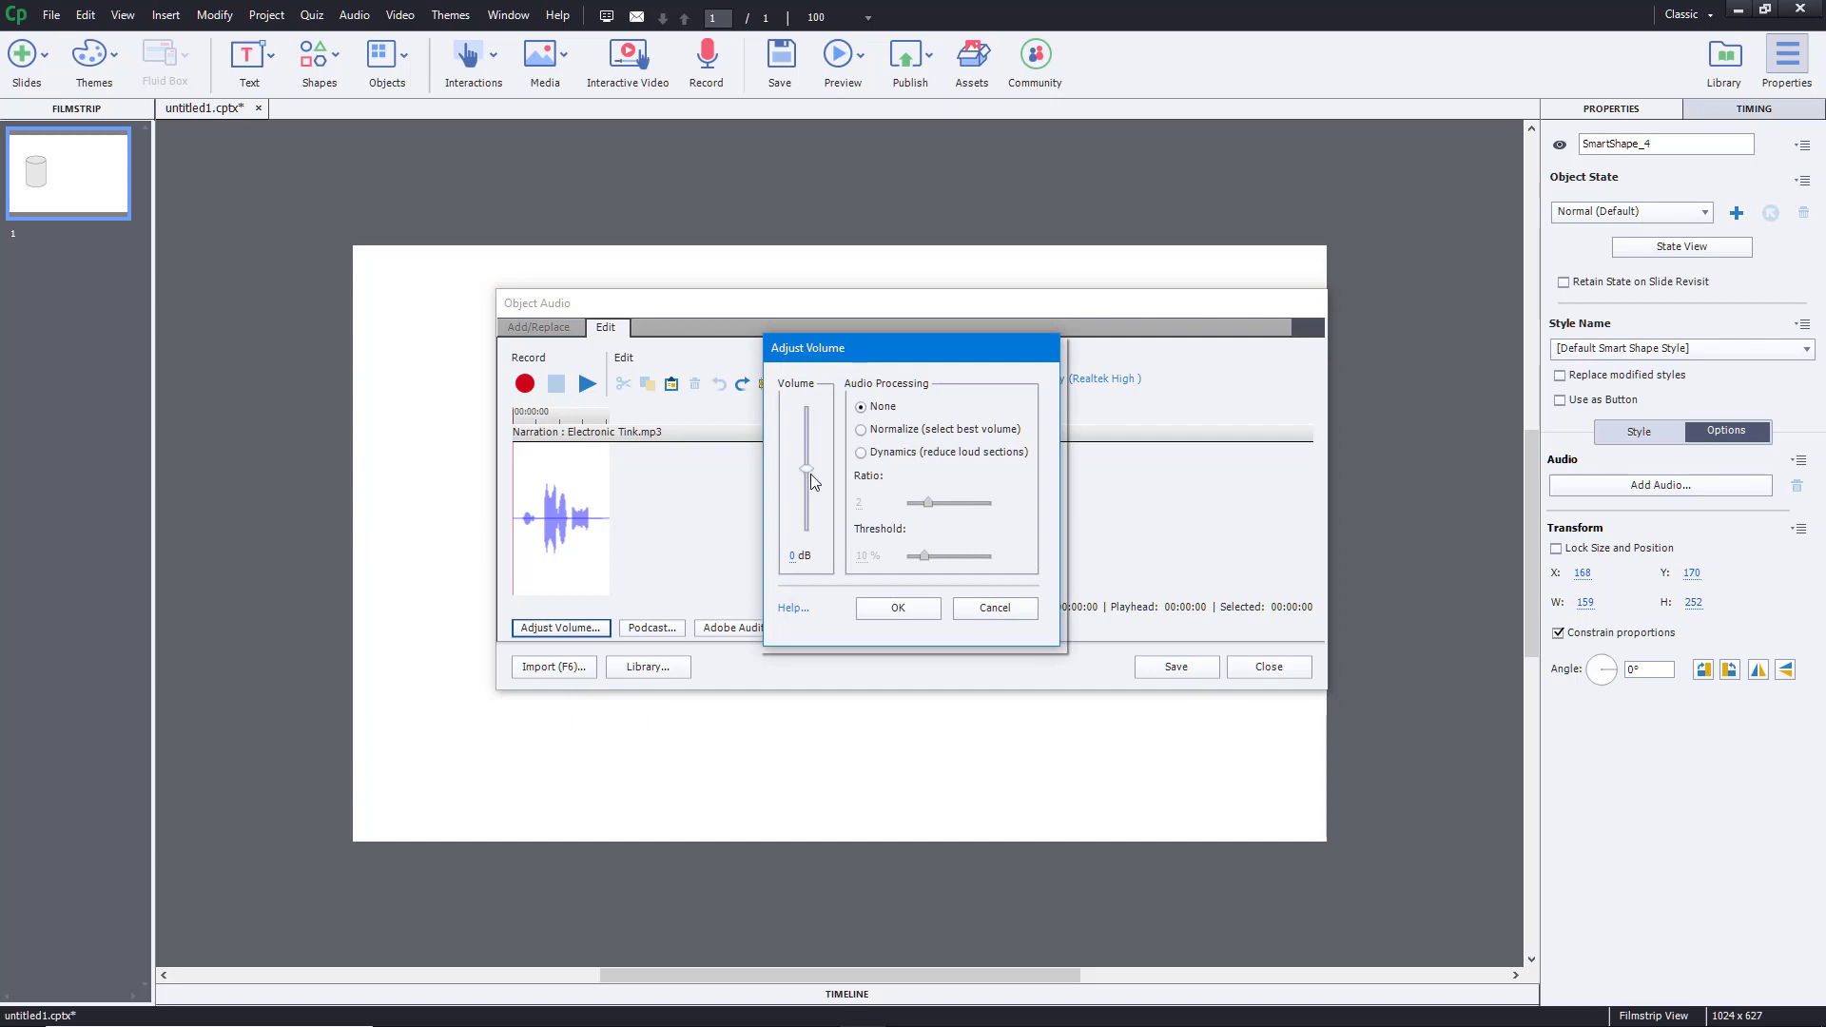
drag(809, 470, 810, 464)
click(917, 609)
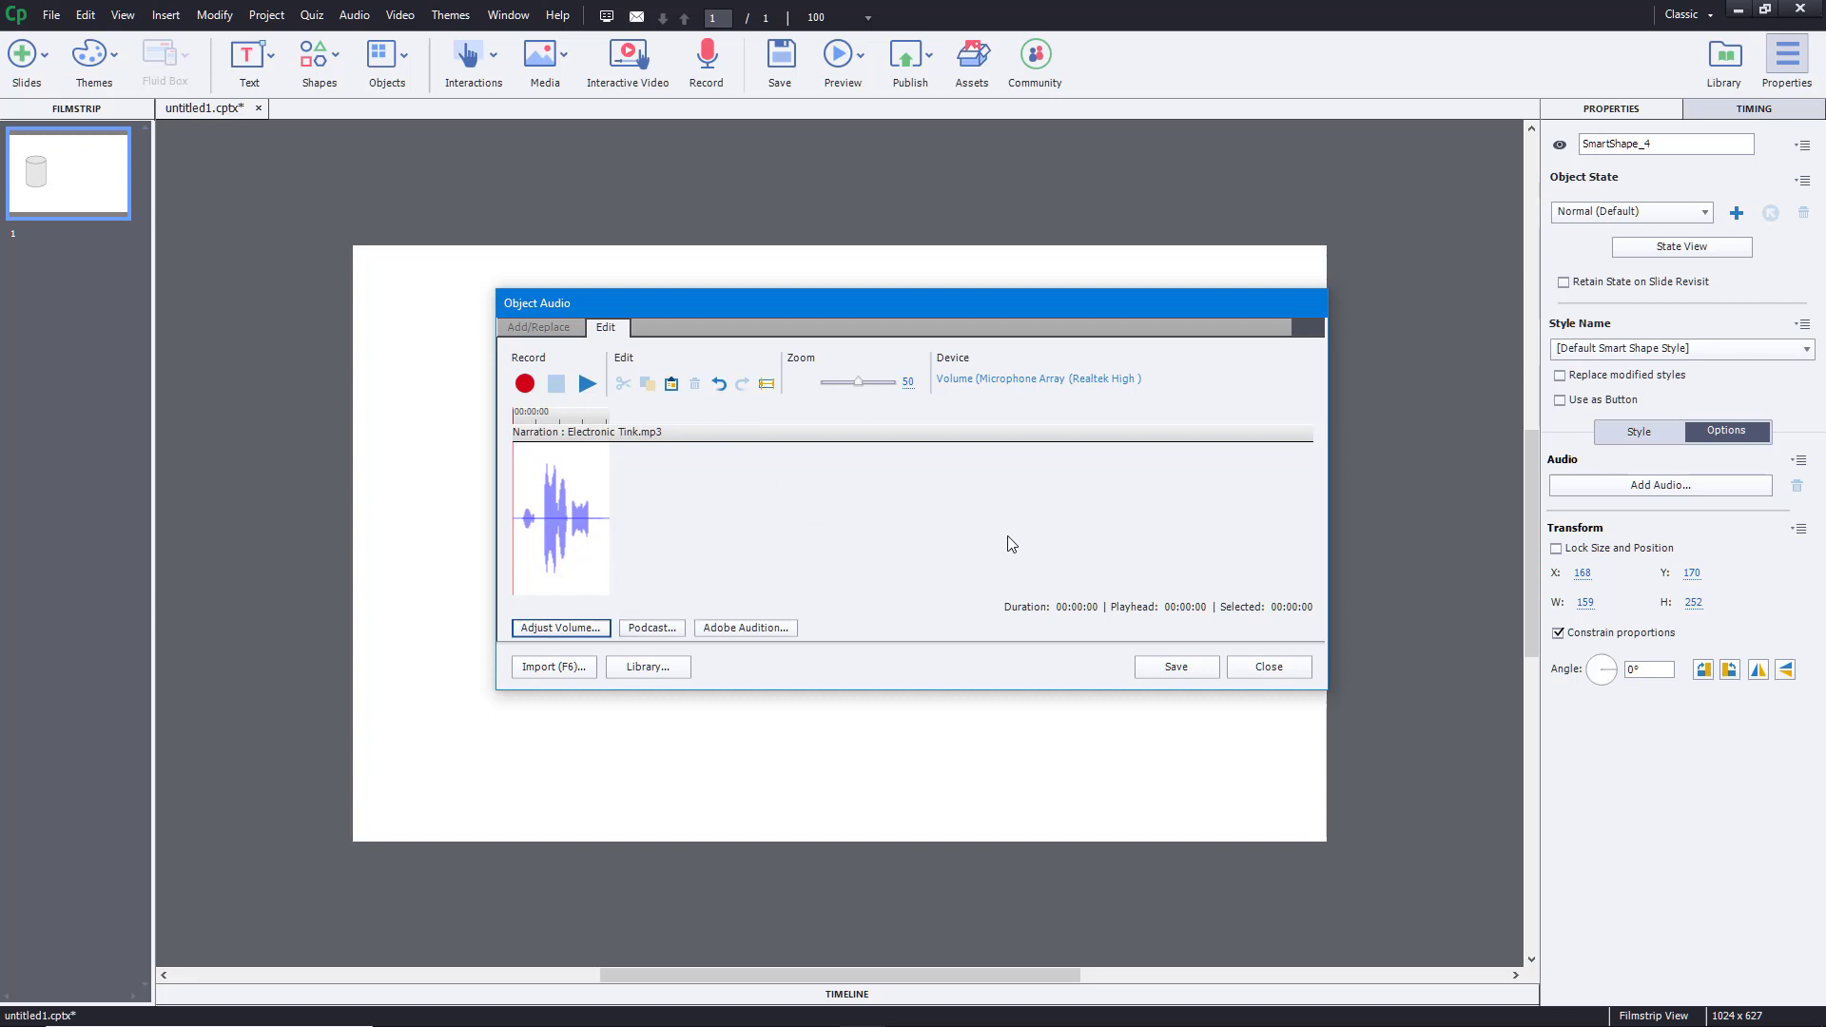
drag(859, 383, 951, 404)
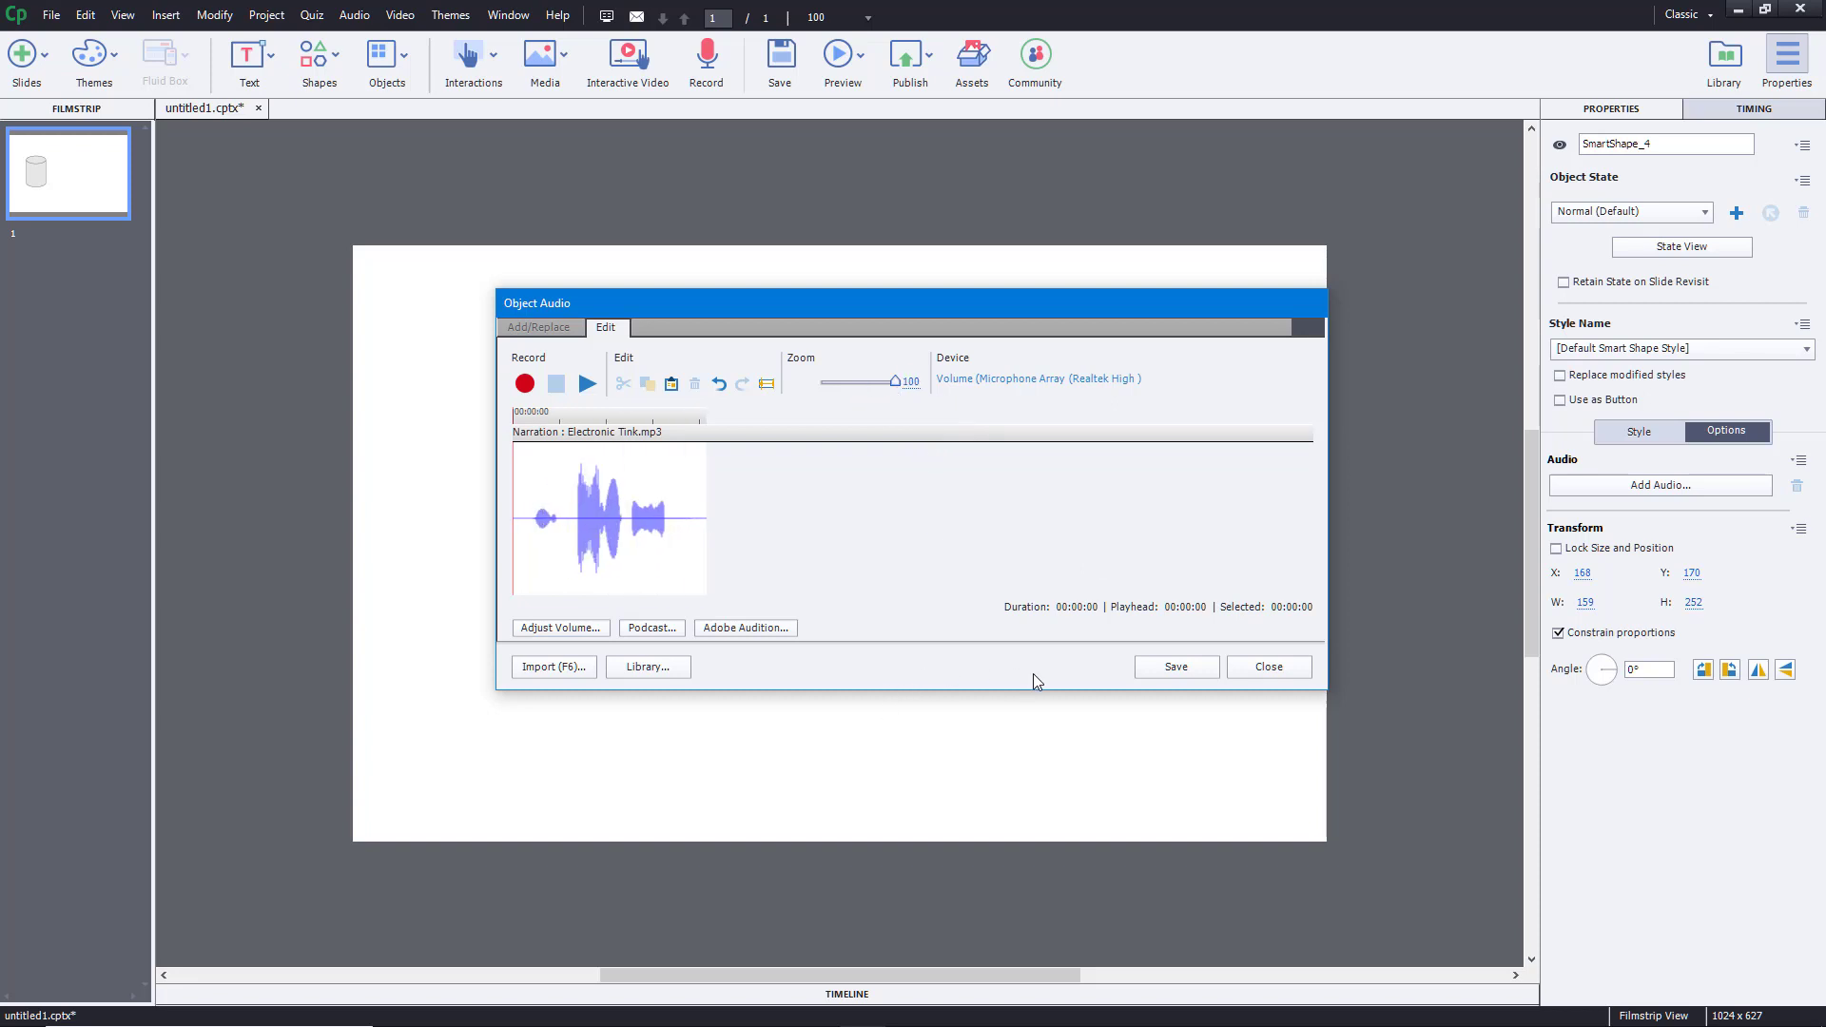
click(1176, 666)
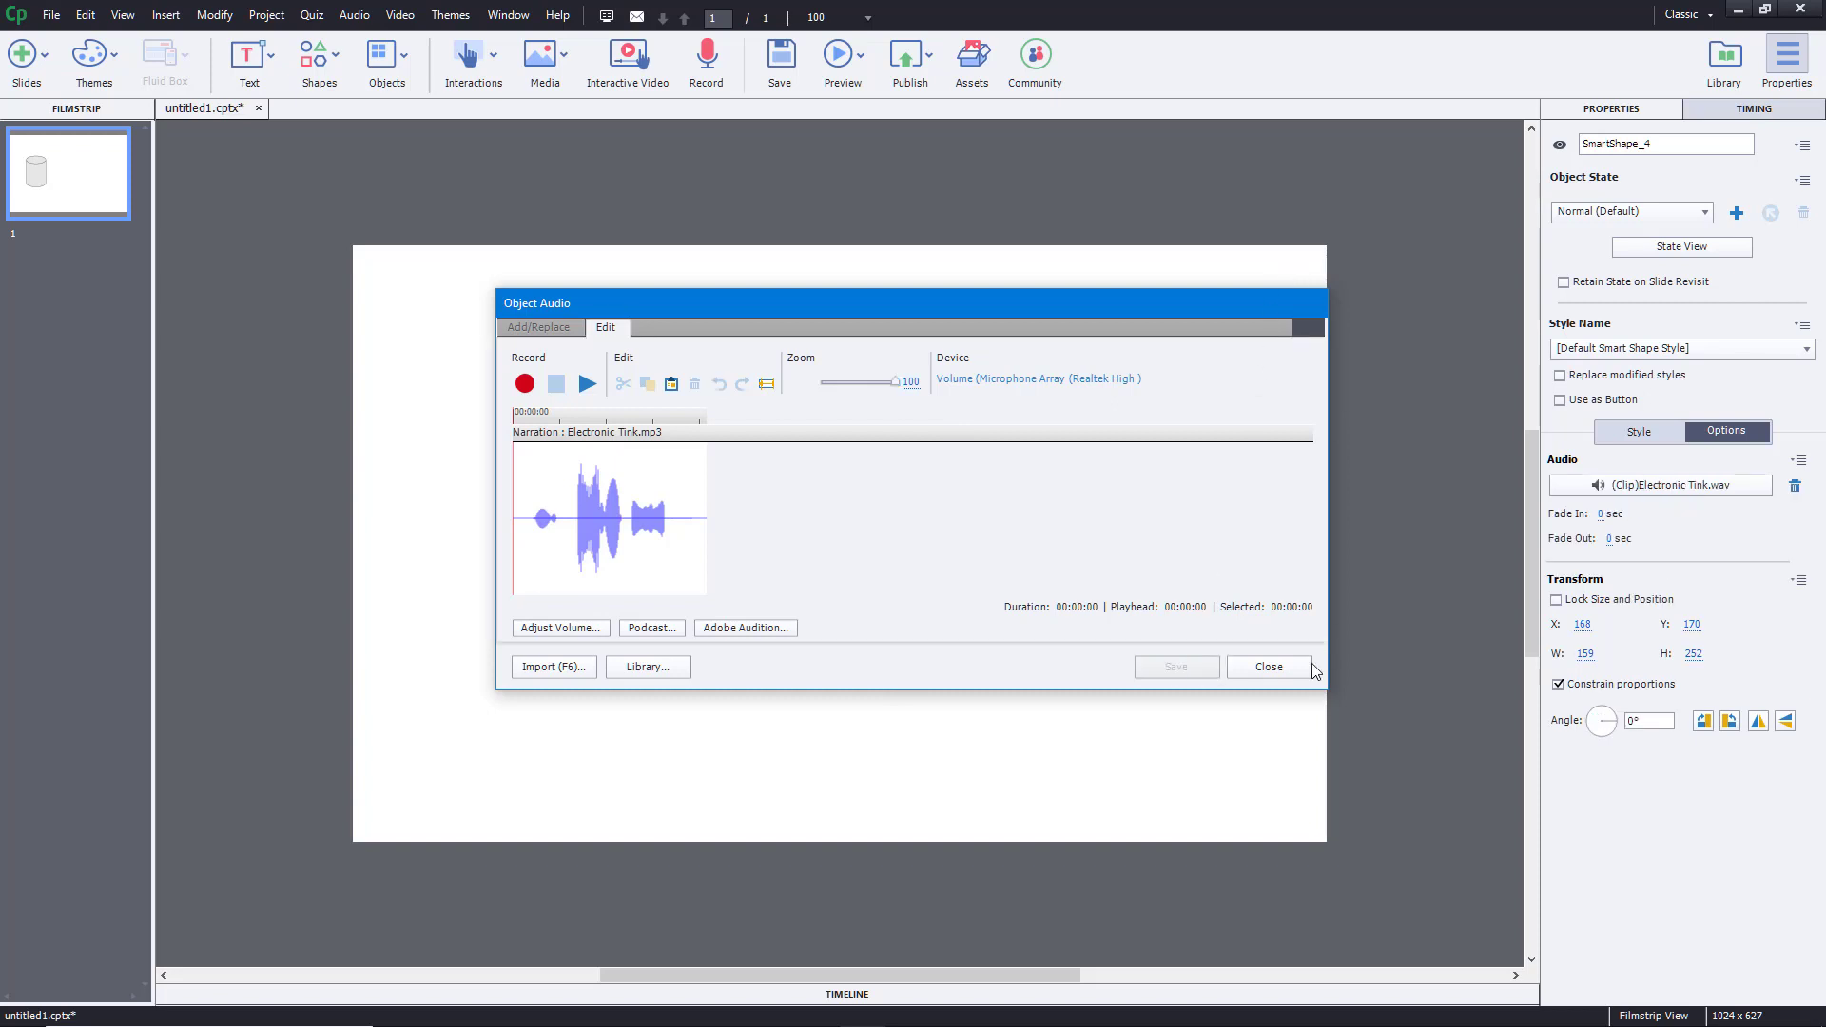
Step: Close the Object Audio editor and preview the slide with Play Slide
click(1268, 667)
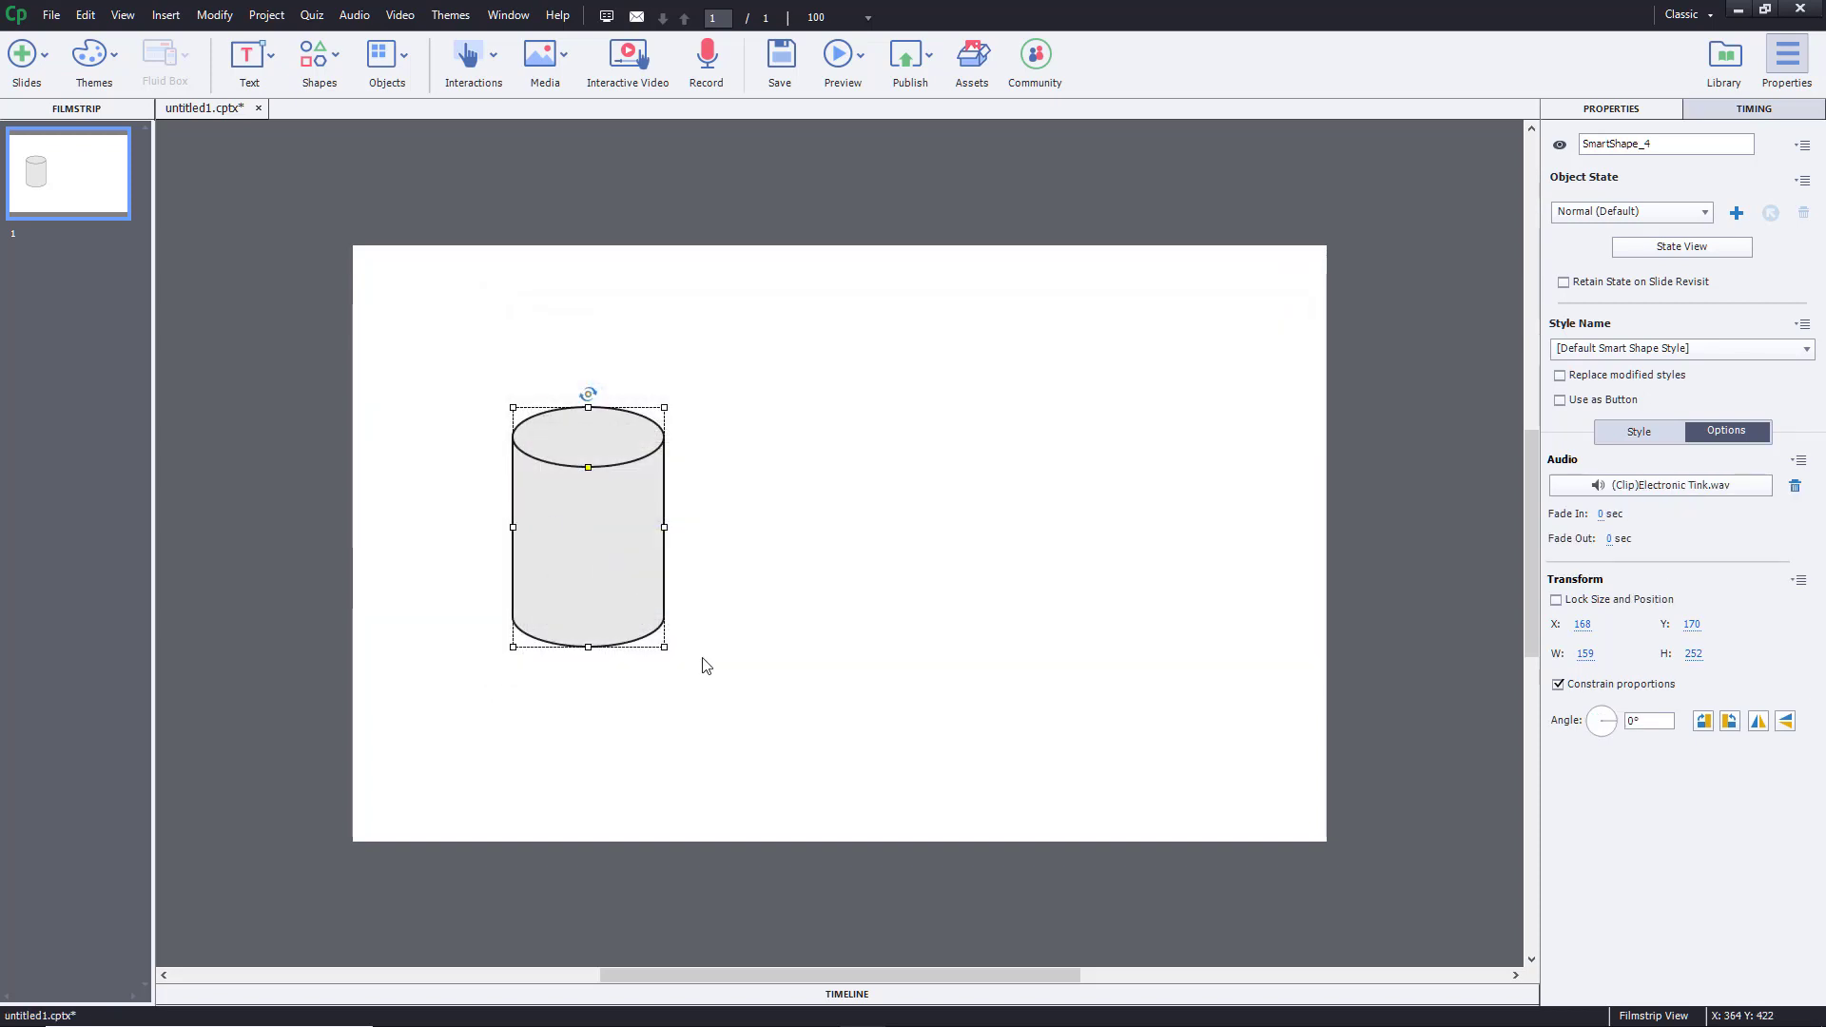
click(836, 63)
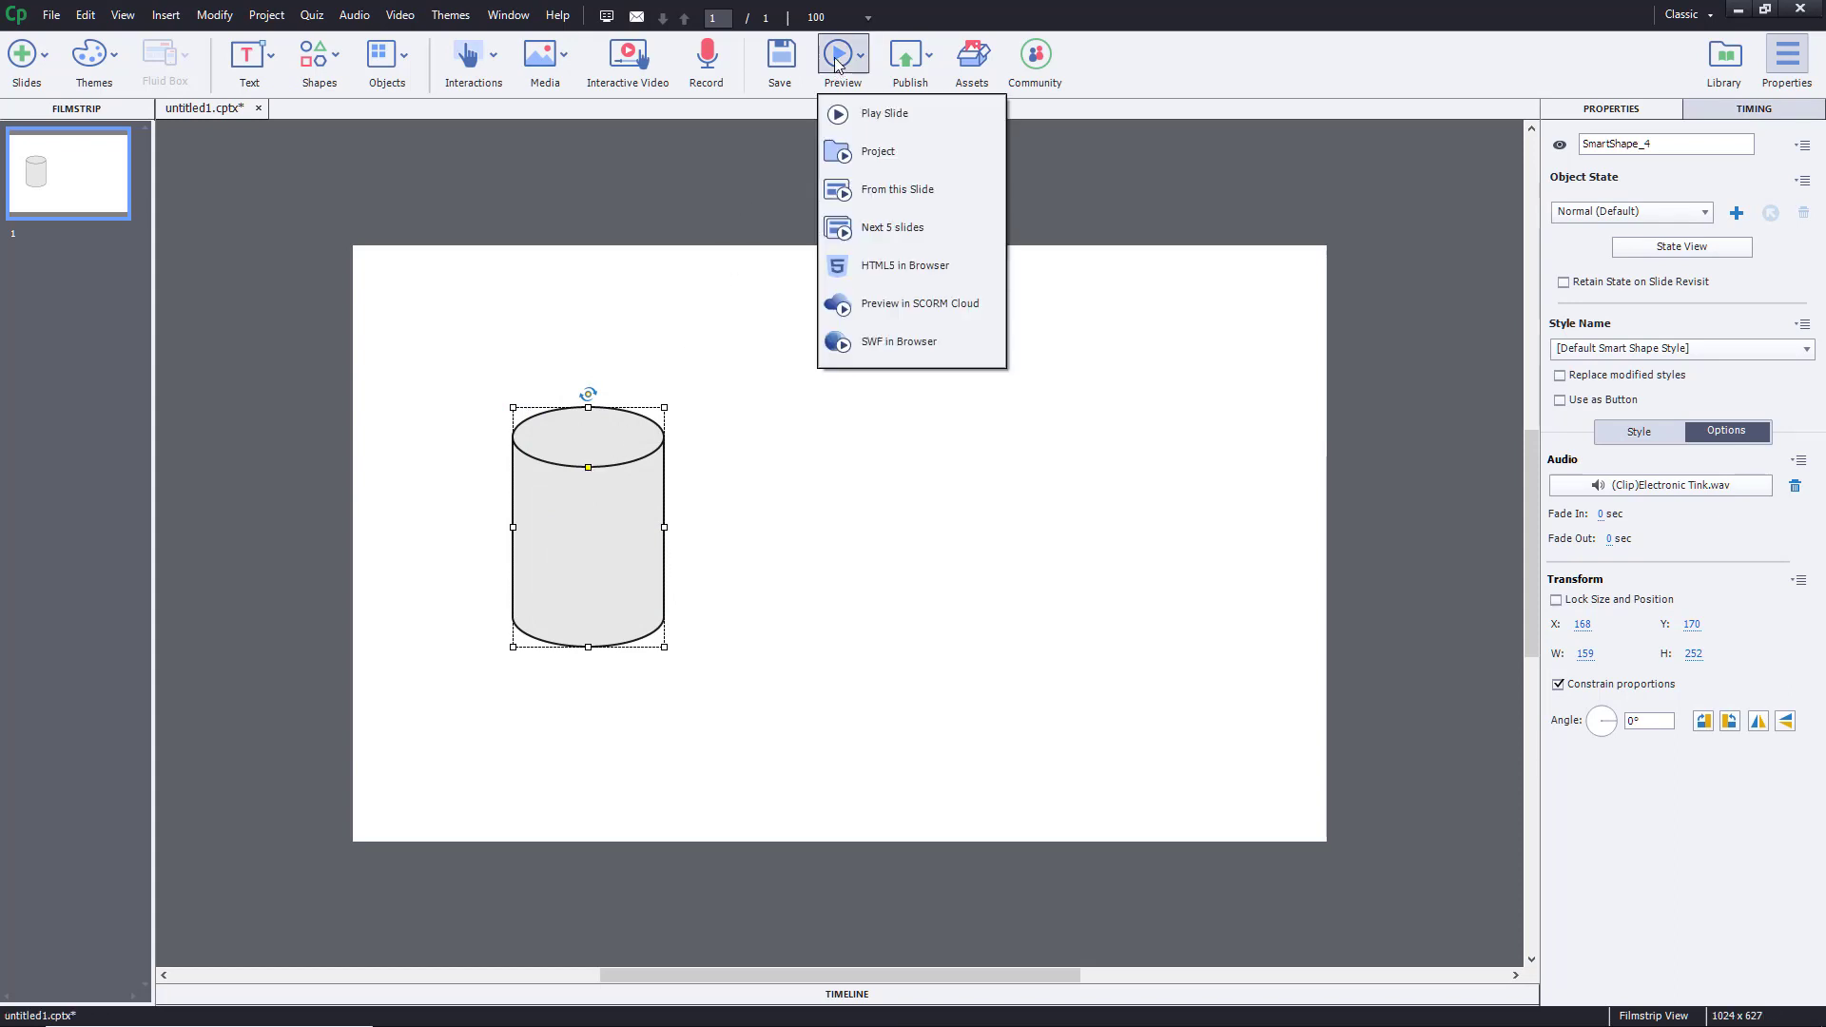
click(852, 111)
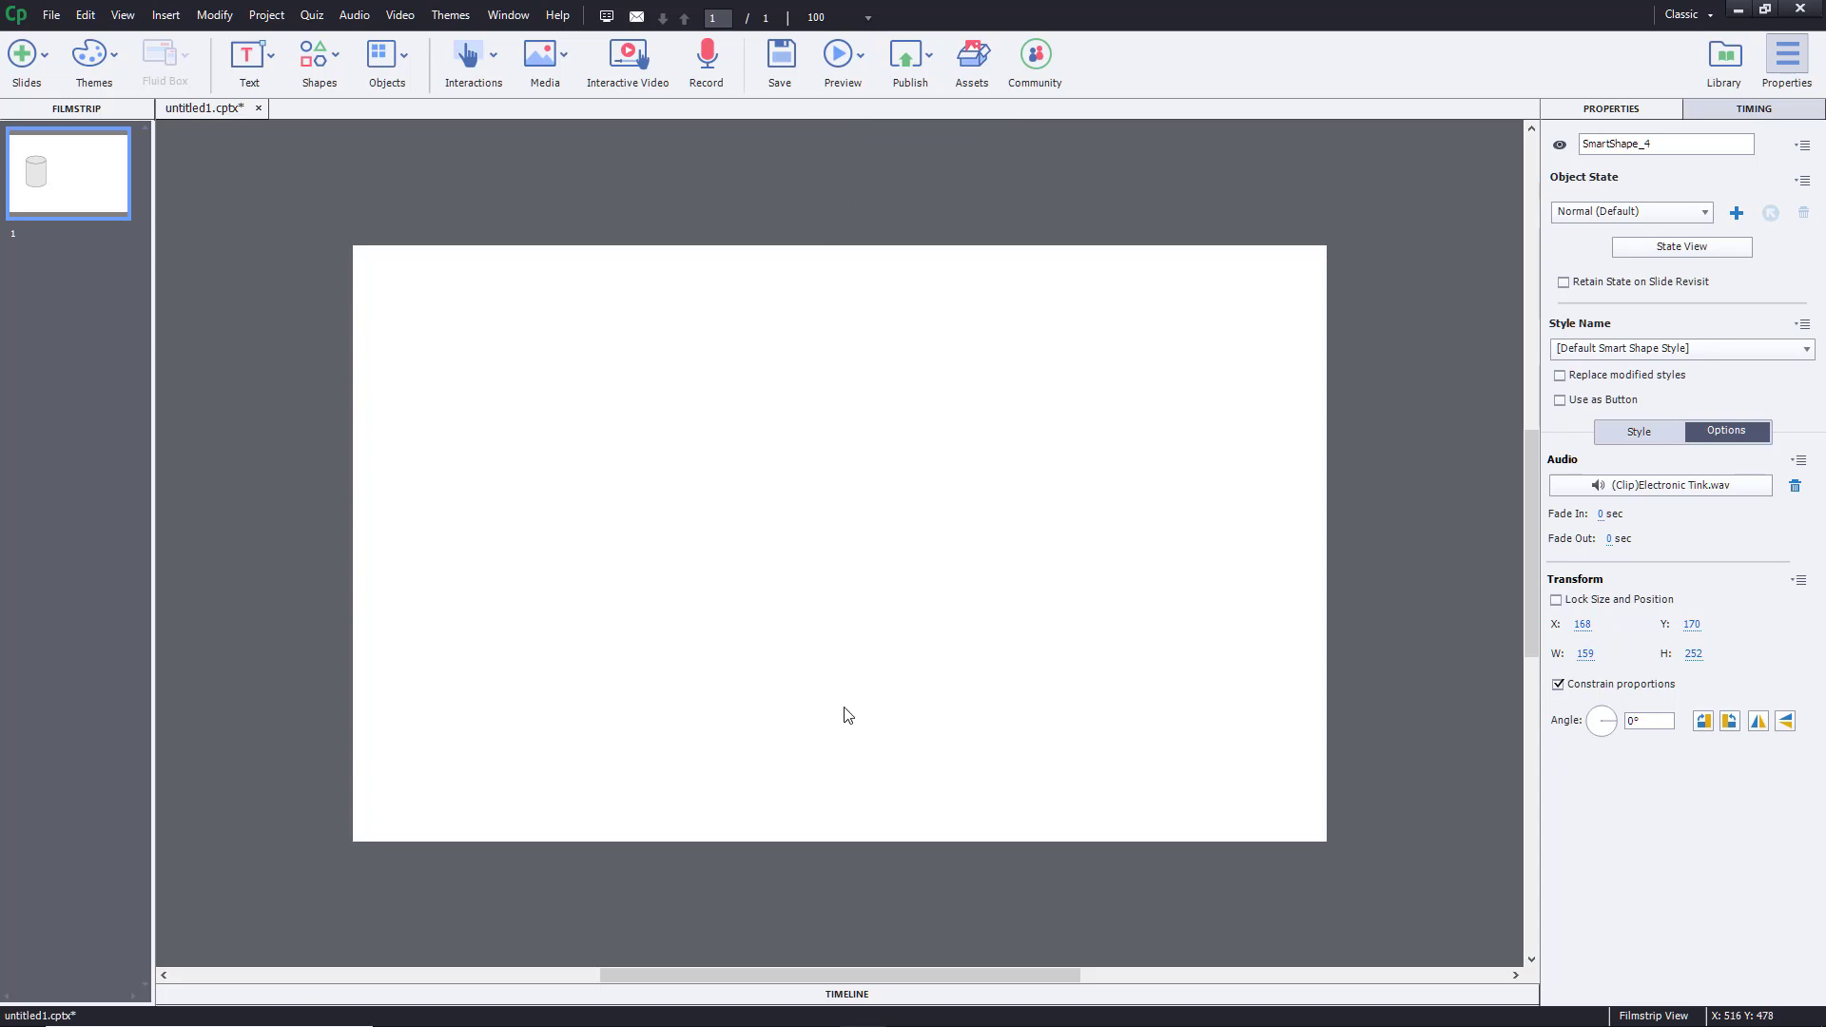
Step: Show the Timeline panel and select the 4.4 s slide bar, then SmartShape_4's 3.0 s bar
click(840, 995)
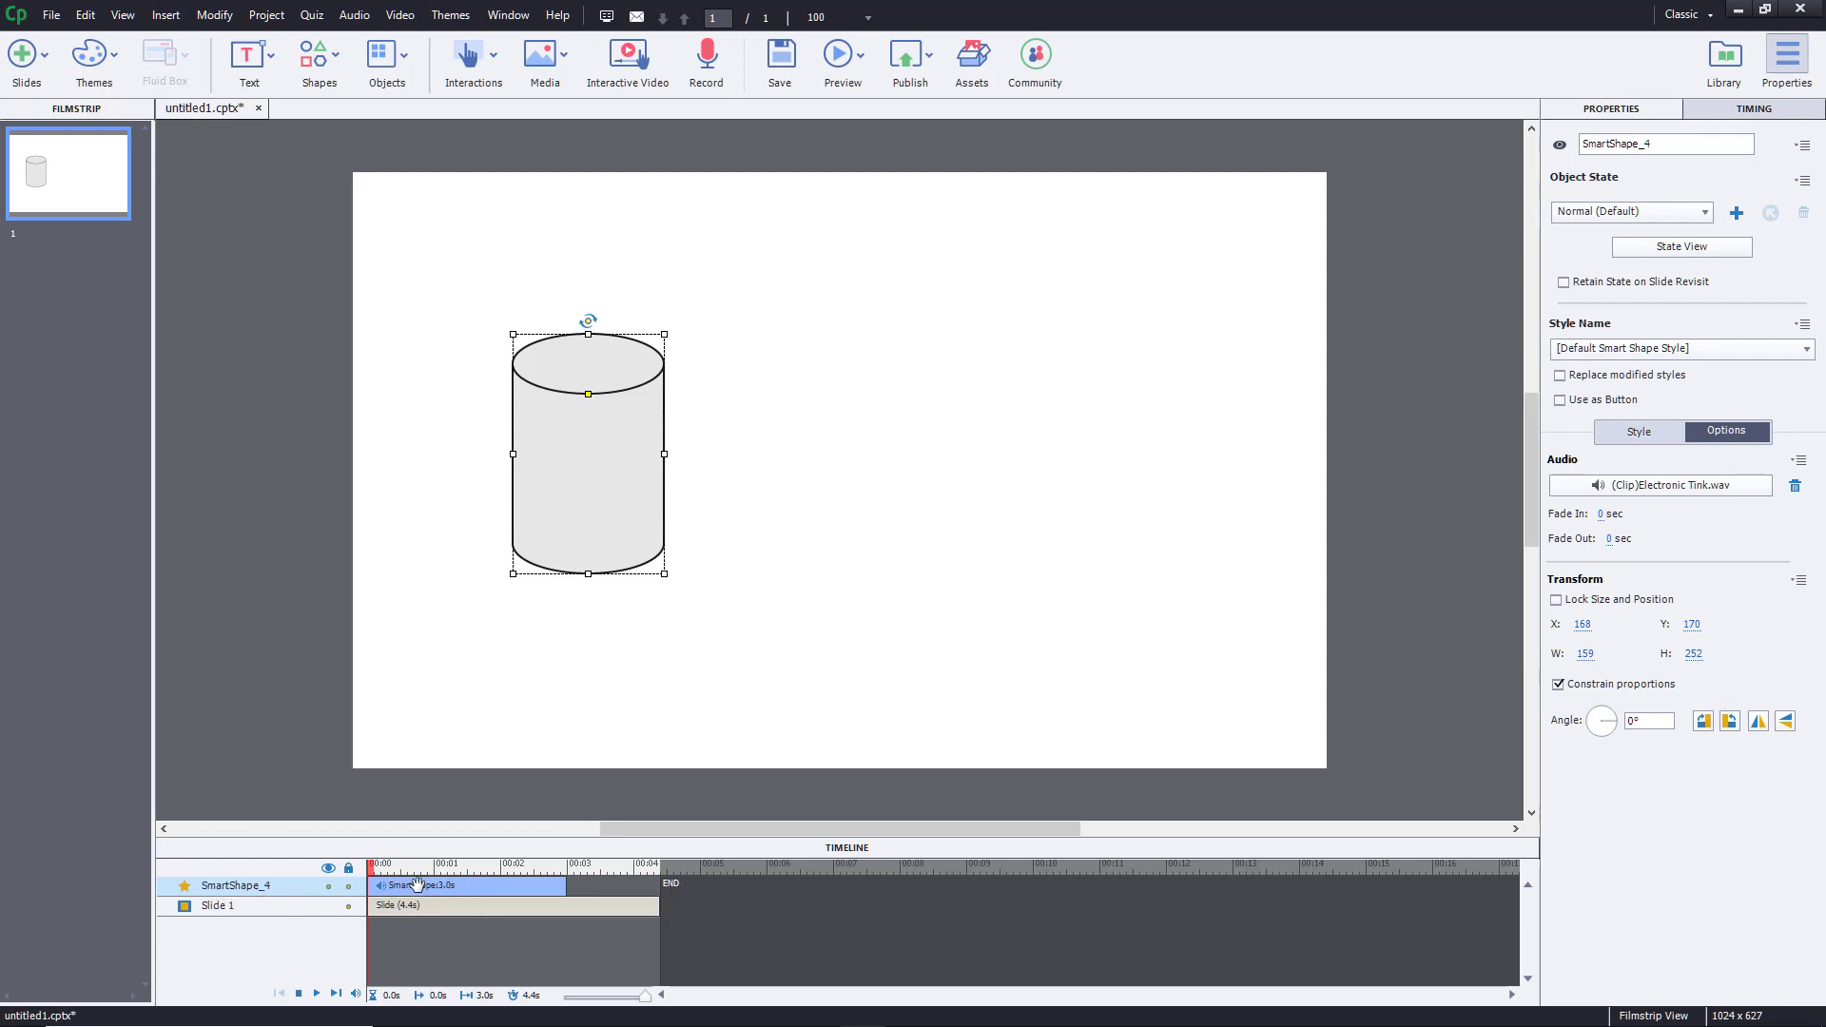
click(430, 906)
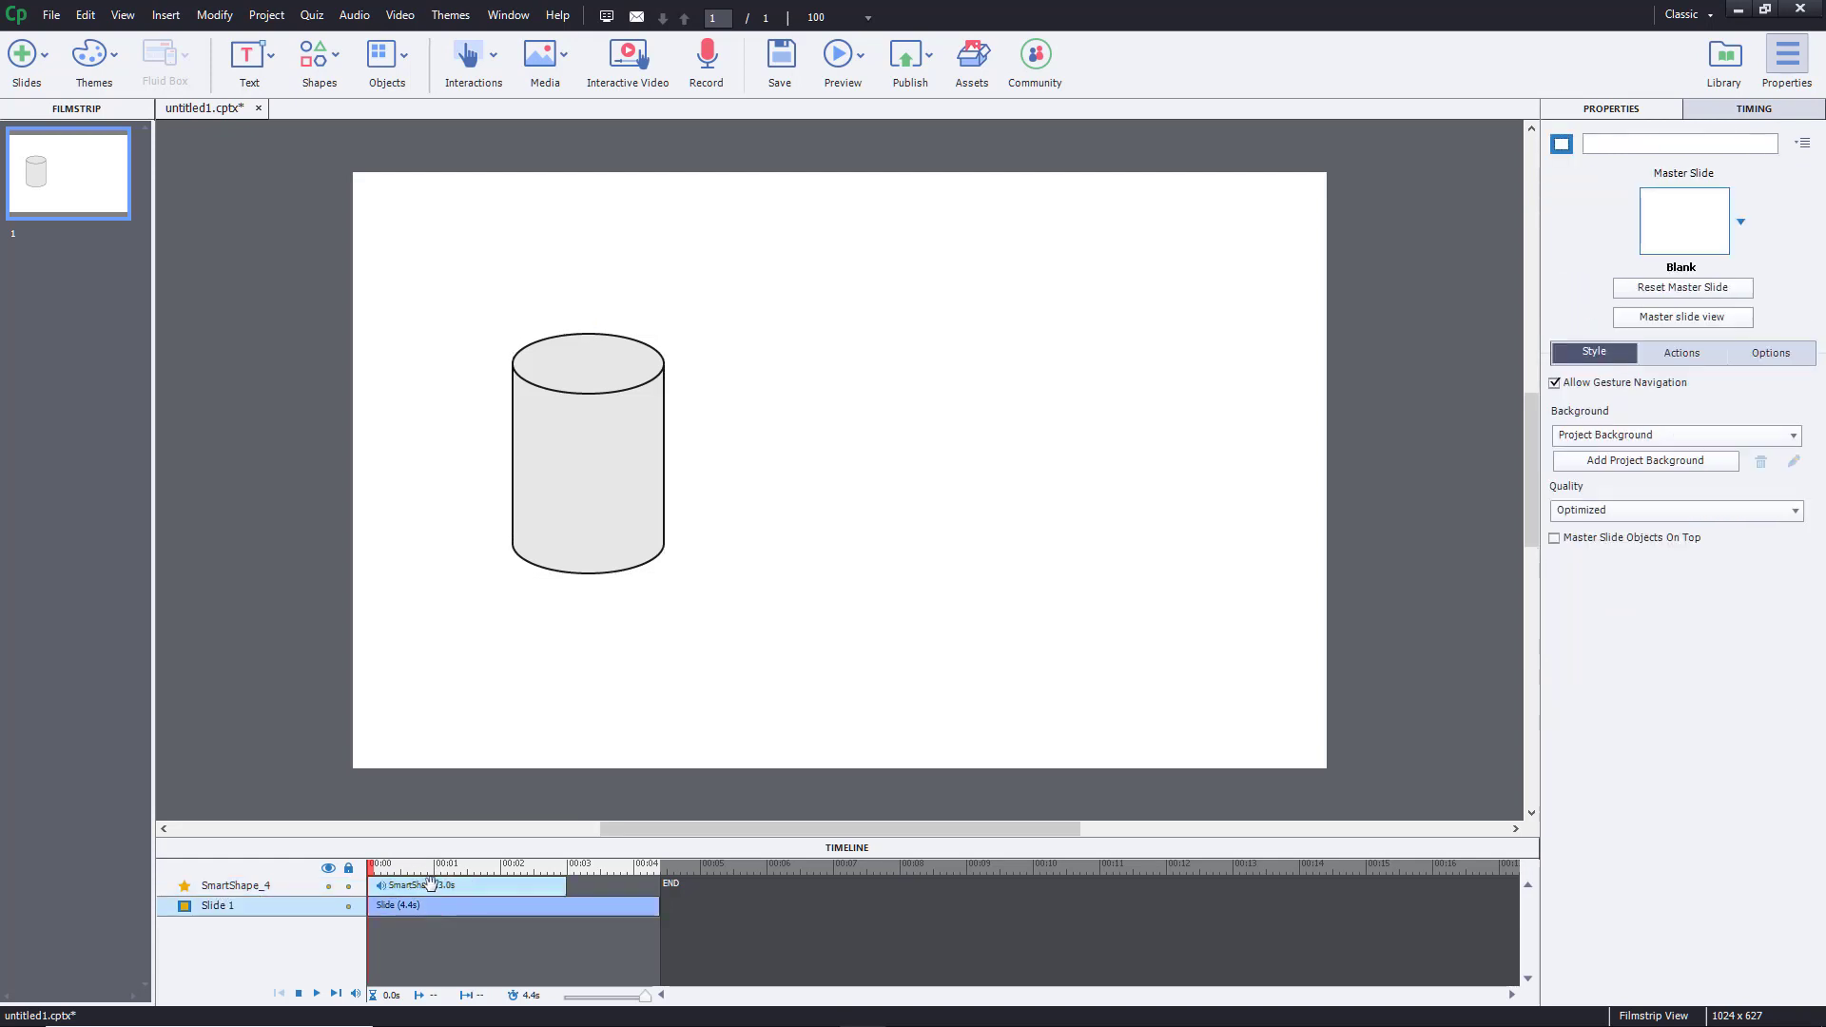
click(429, 886)
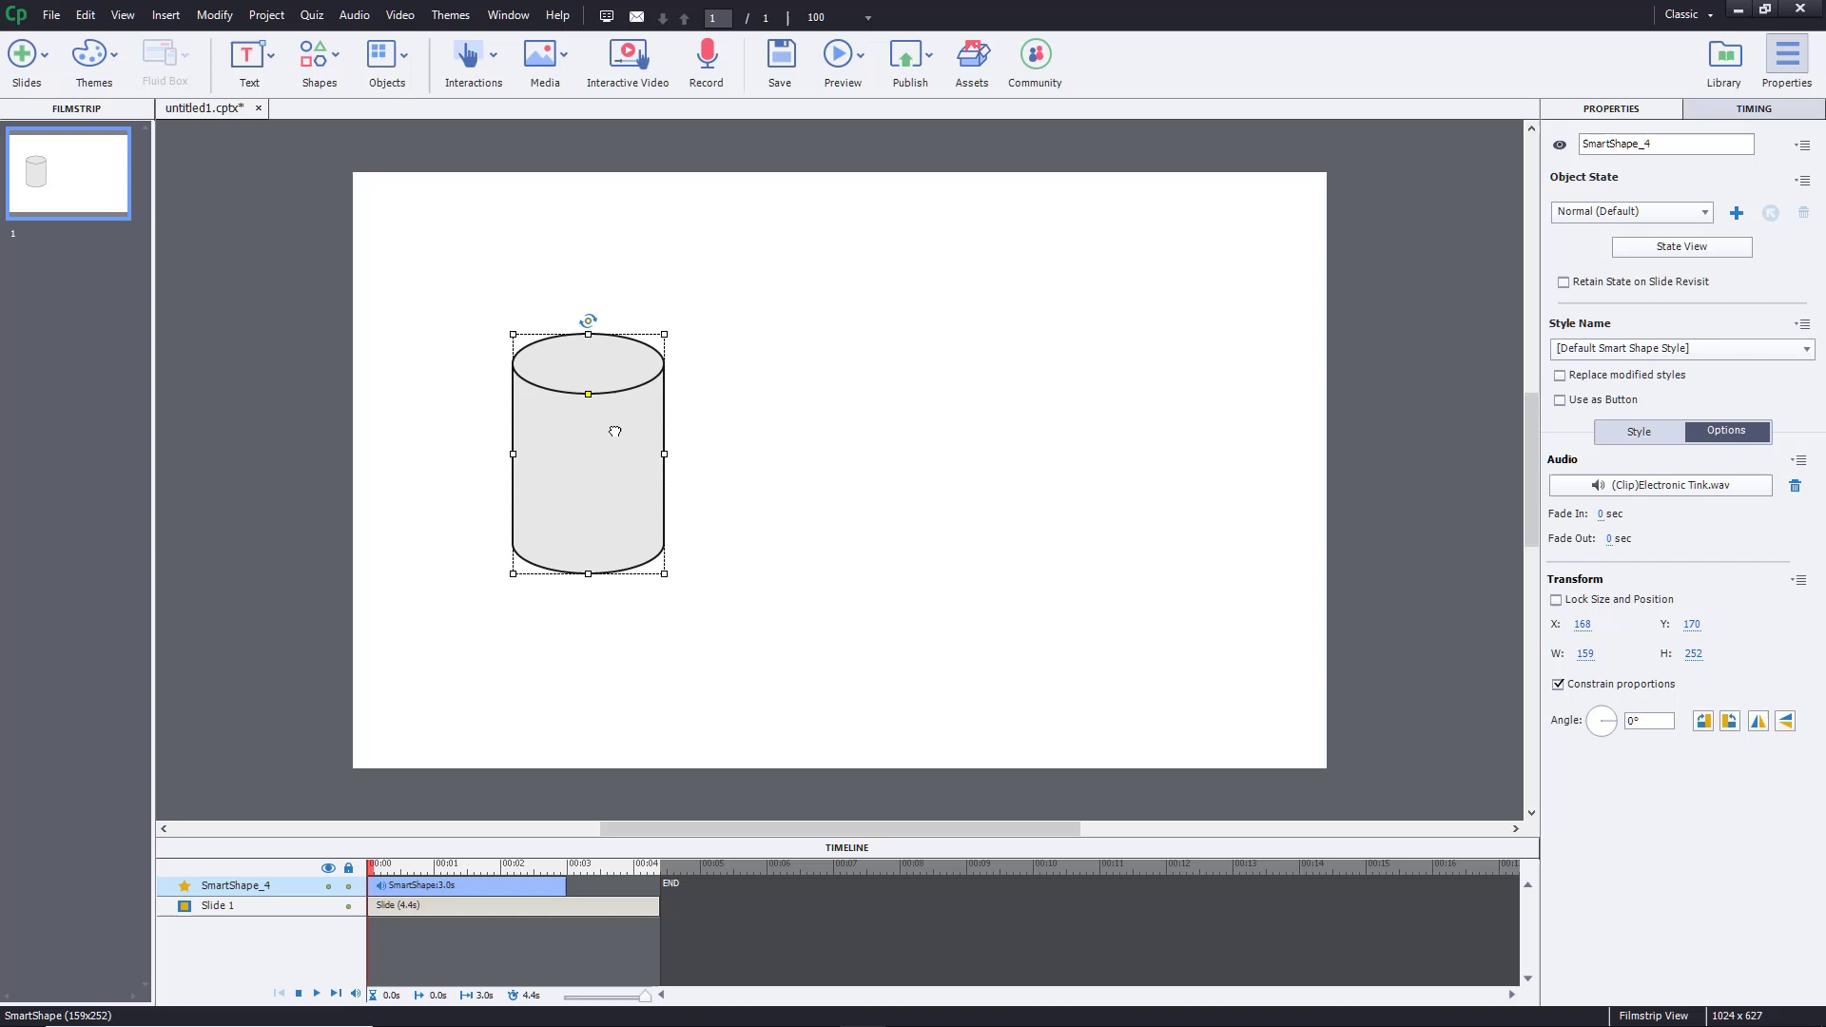
Step: Copy-paste the cylinder as SmartShape_5 at X 382, Y 176, then play and stop the timeline
key(ctrl+c)
key(ctrl+v)
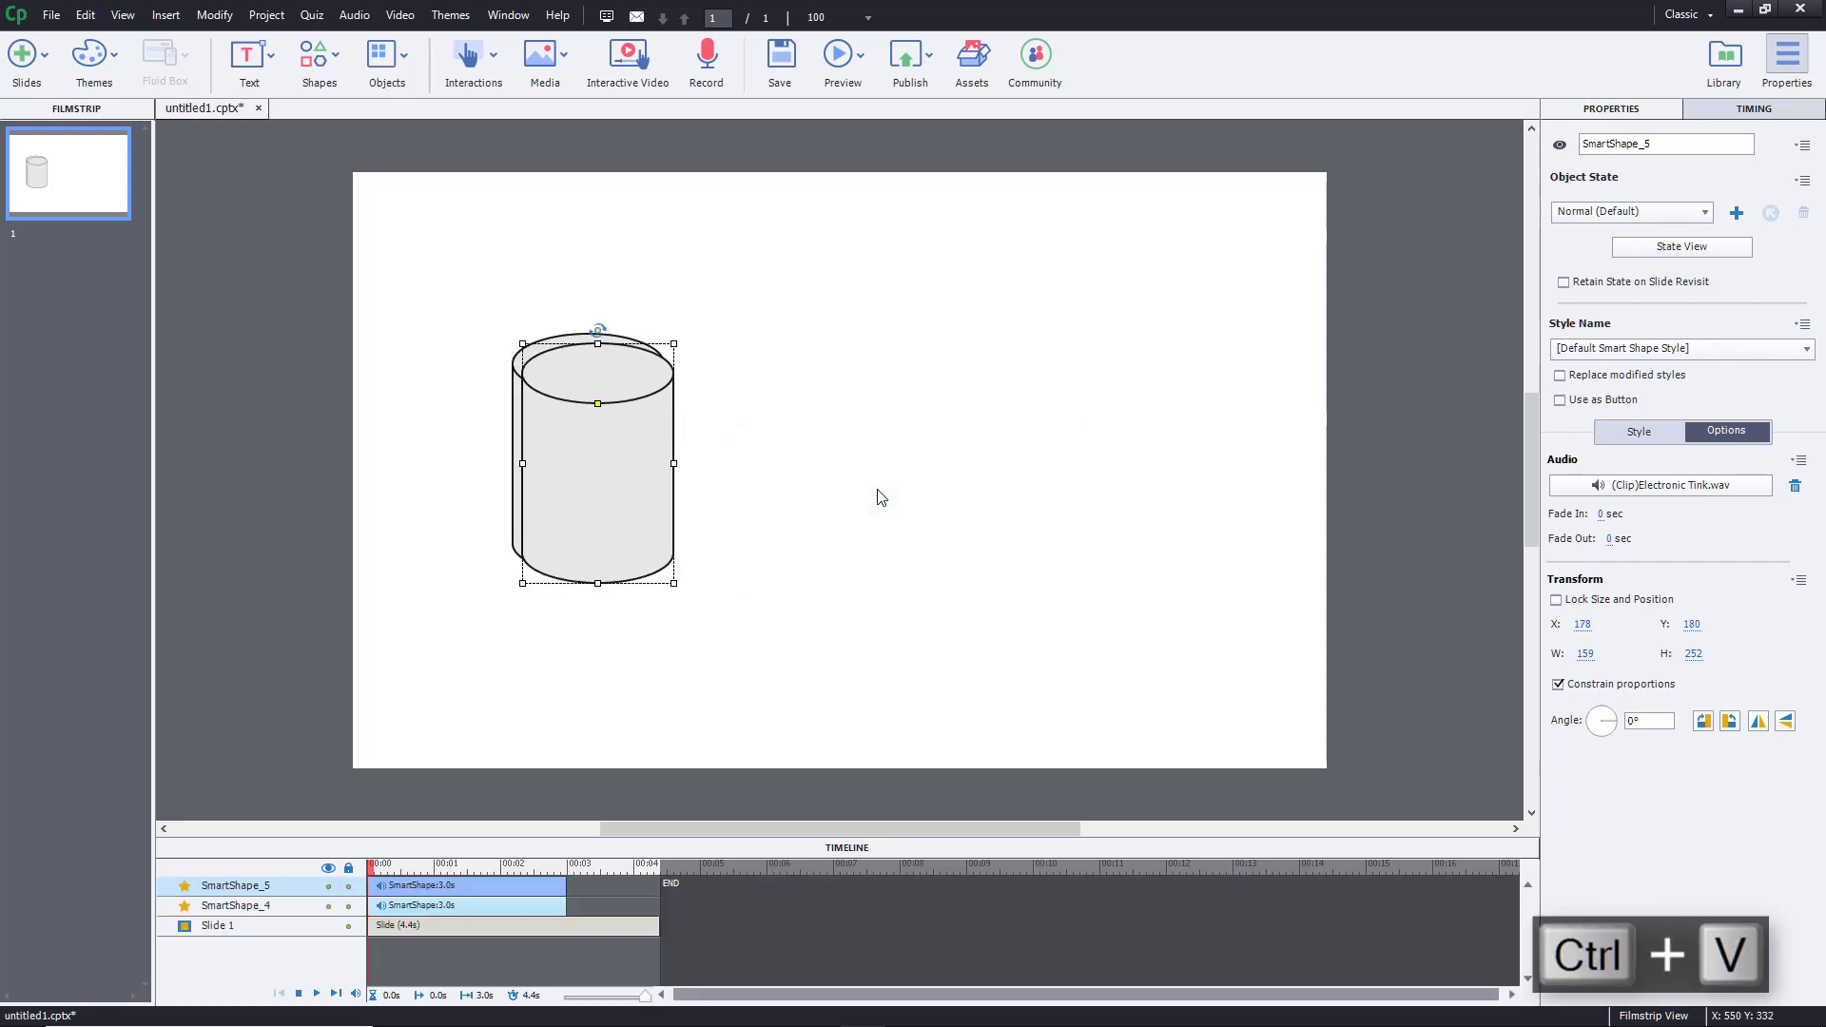
drag(640, 453, 788, 519)
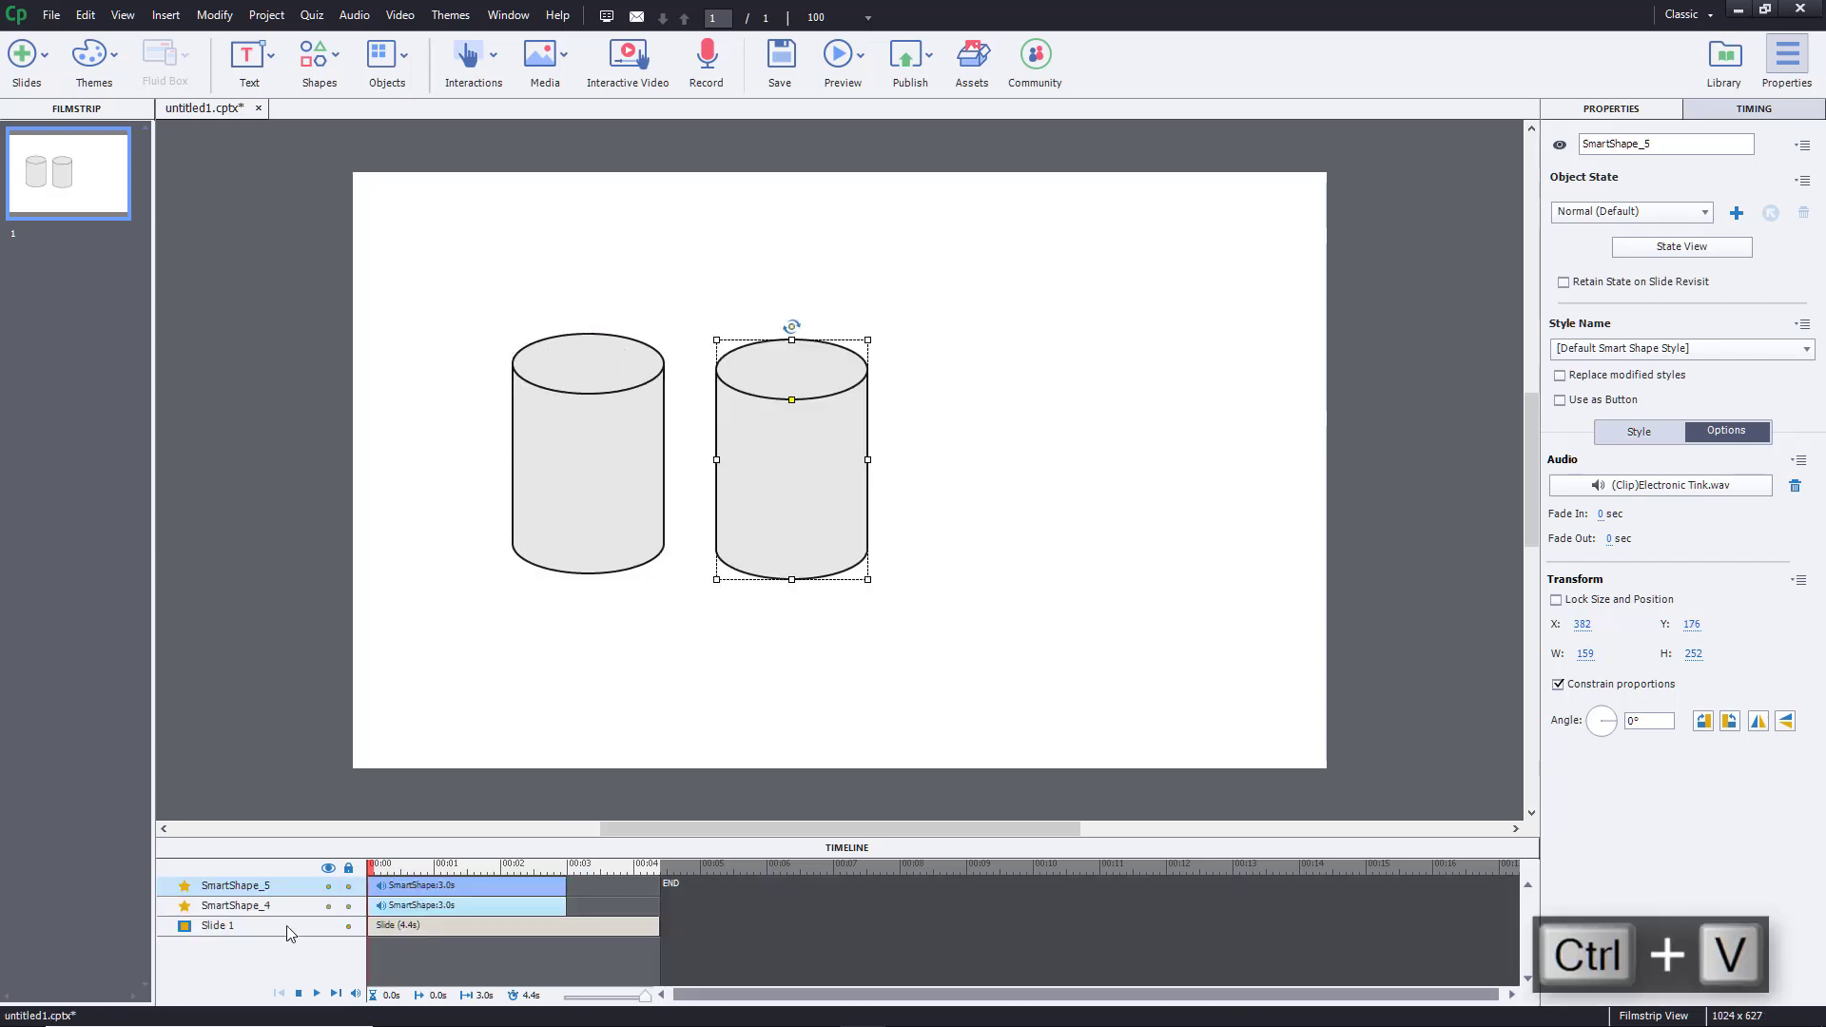
click(317, 993)
click(316, 994)
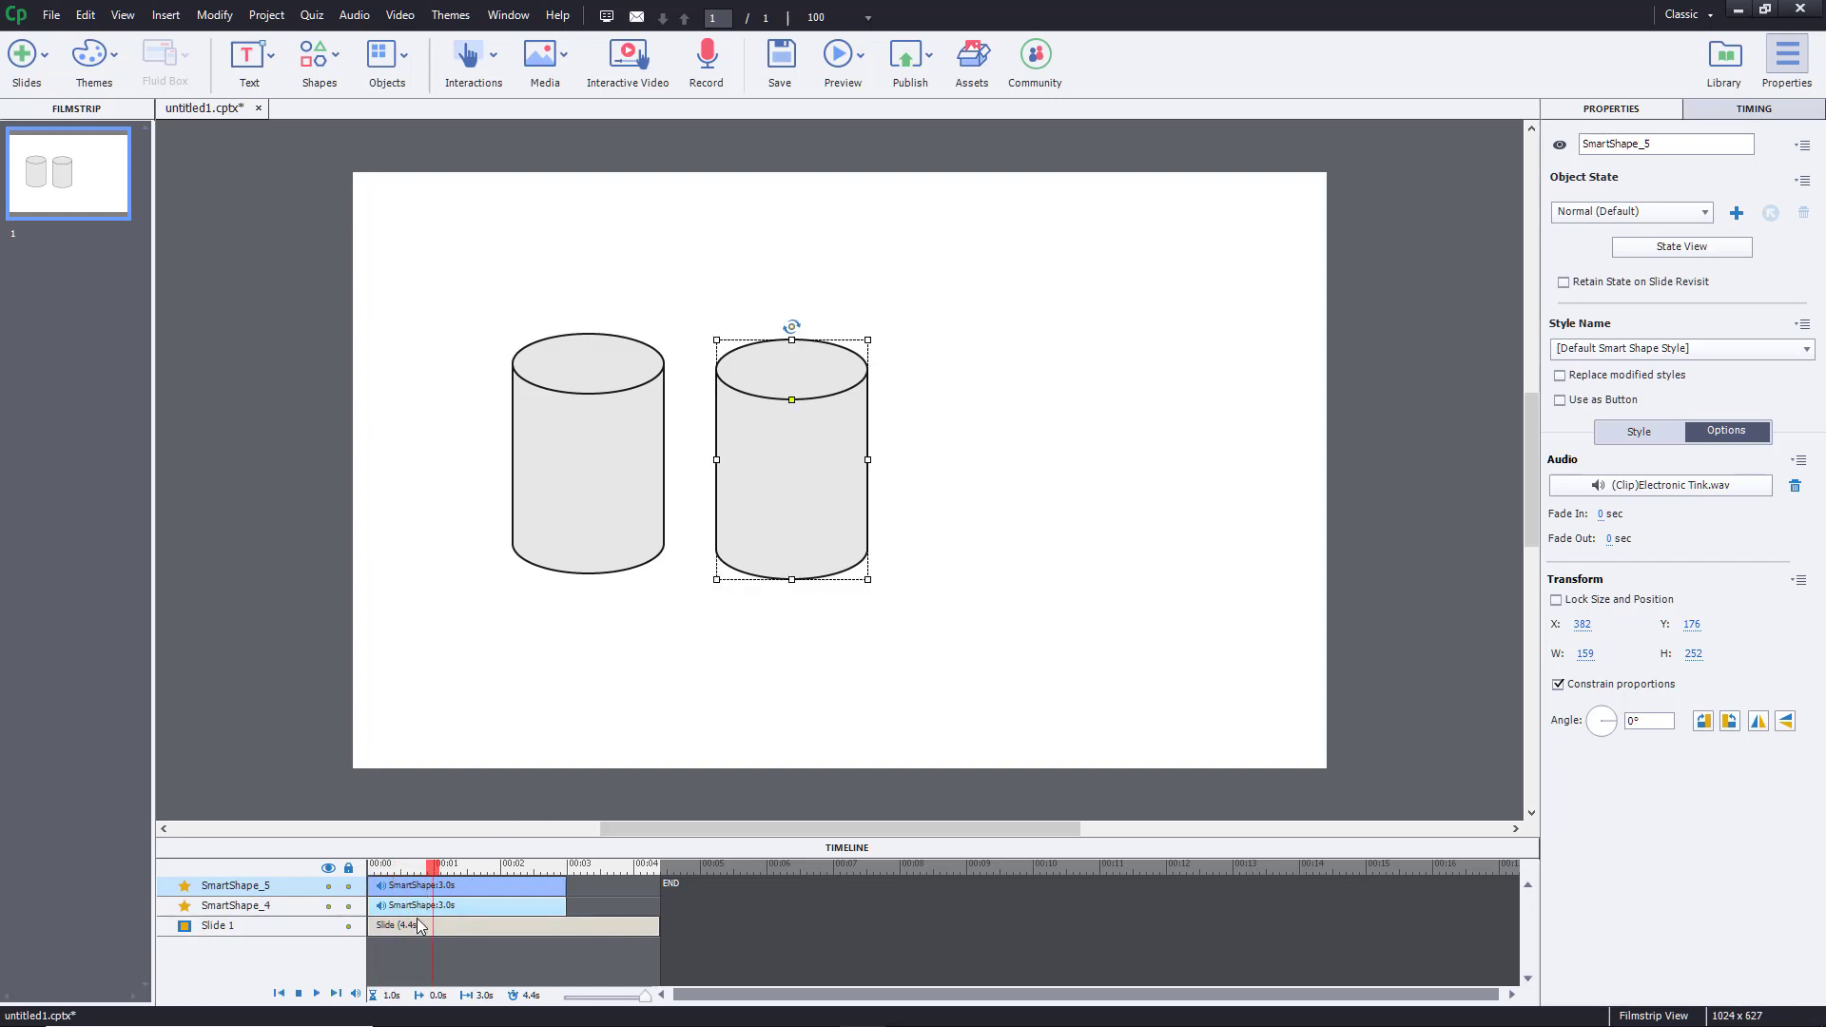
Step: Shift SmartShape_5's timeline bar to start at 1.0 s and play the timeline to check it
drag(396, 885, 519, 867)
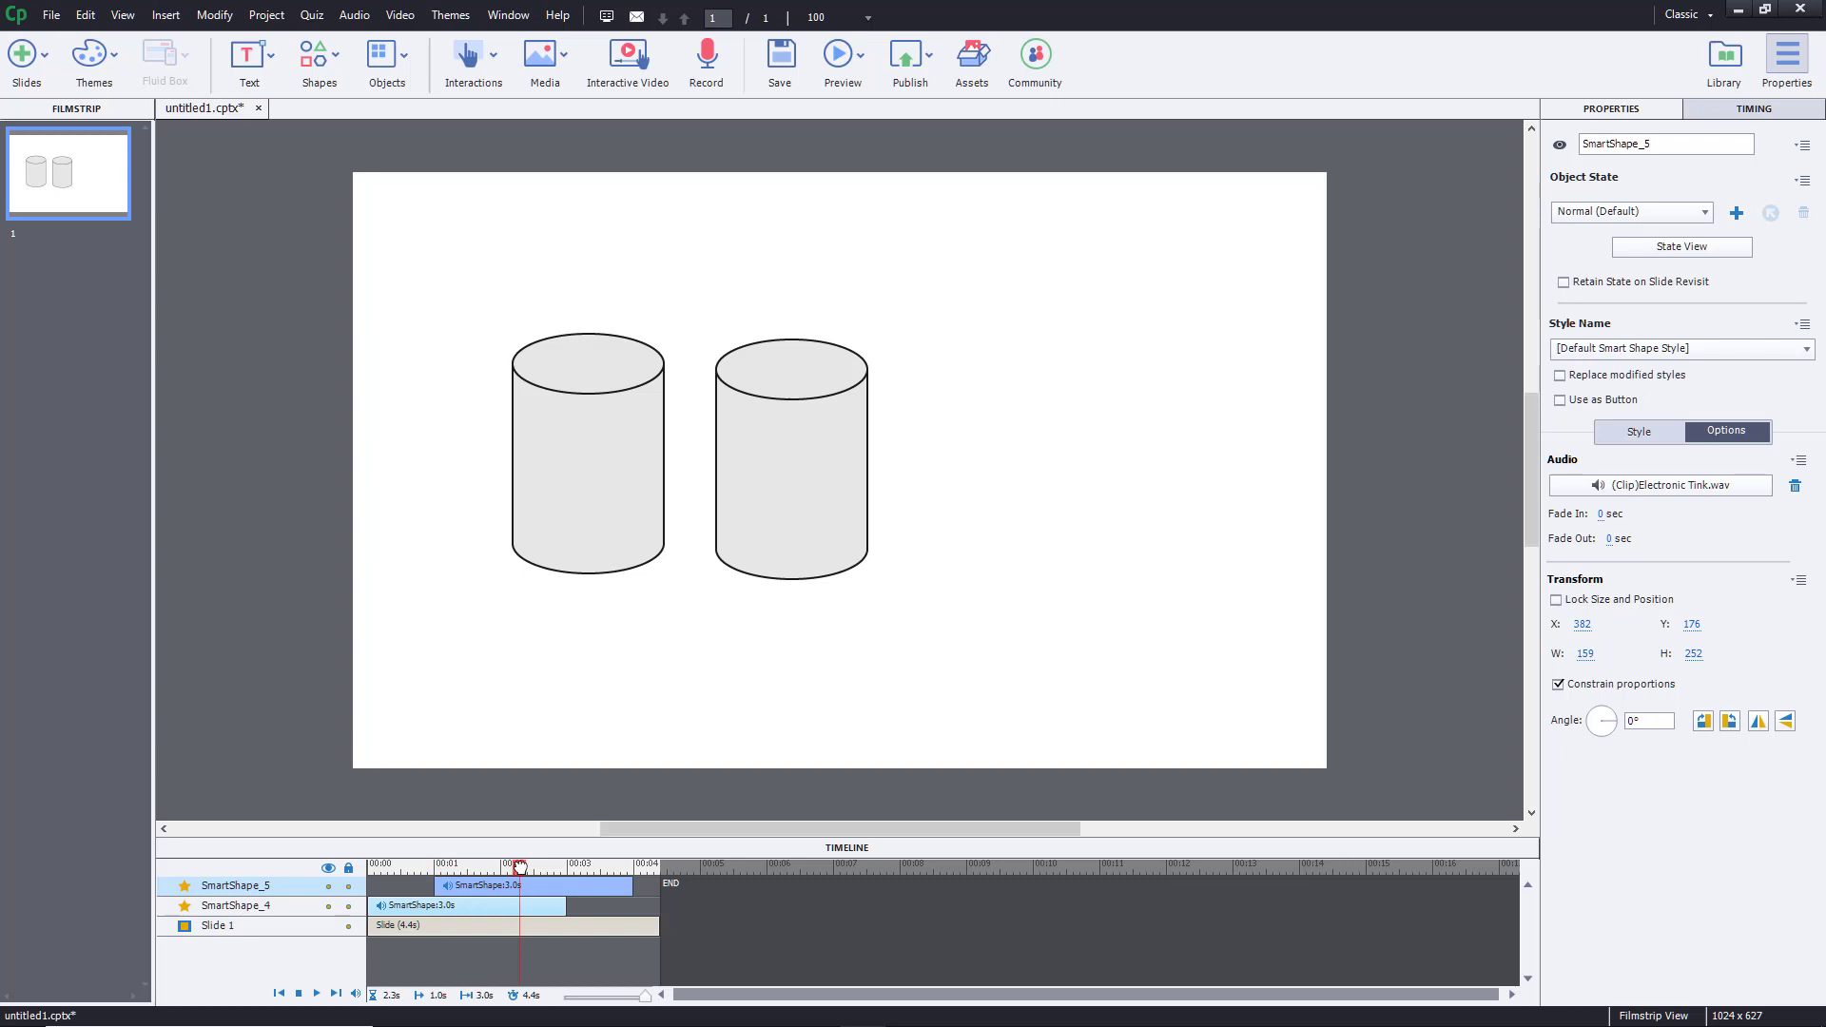
click(491, 885)
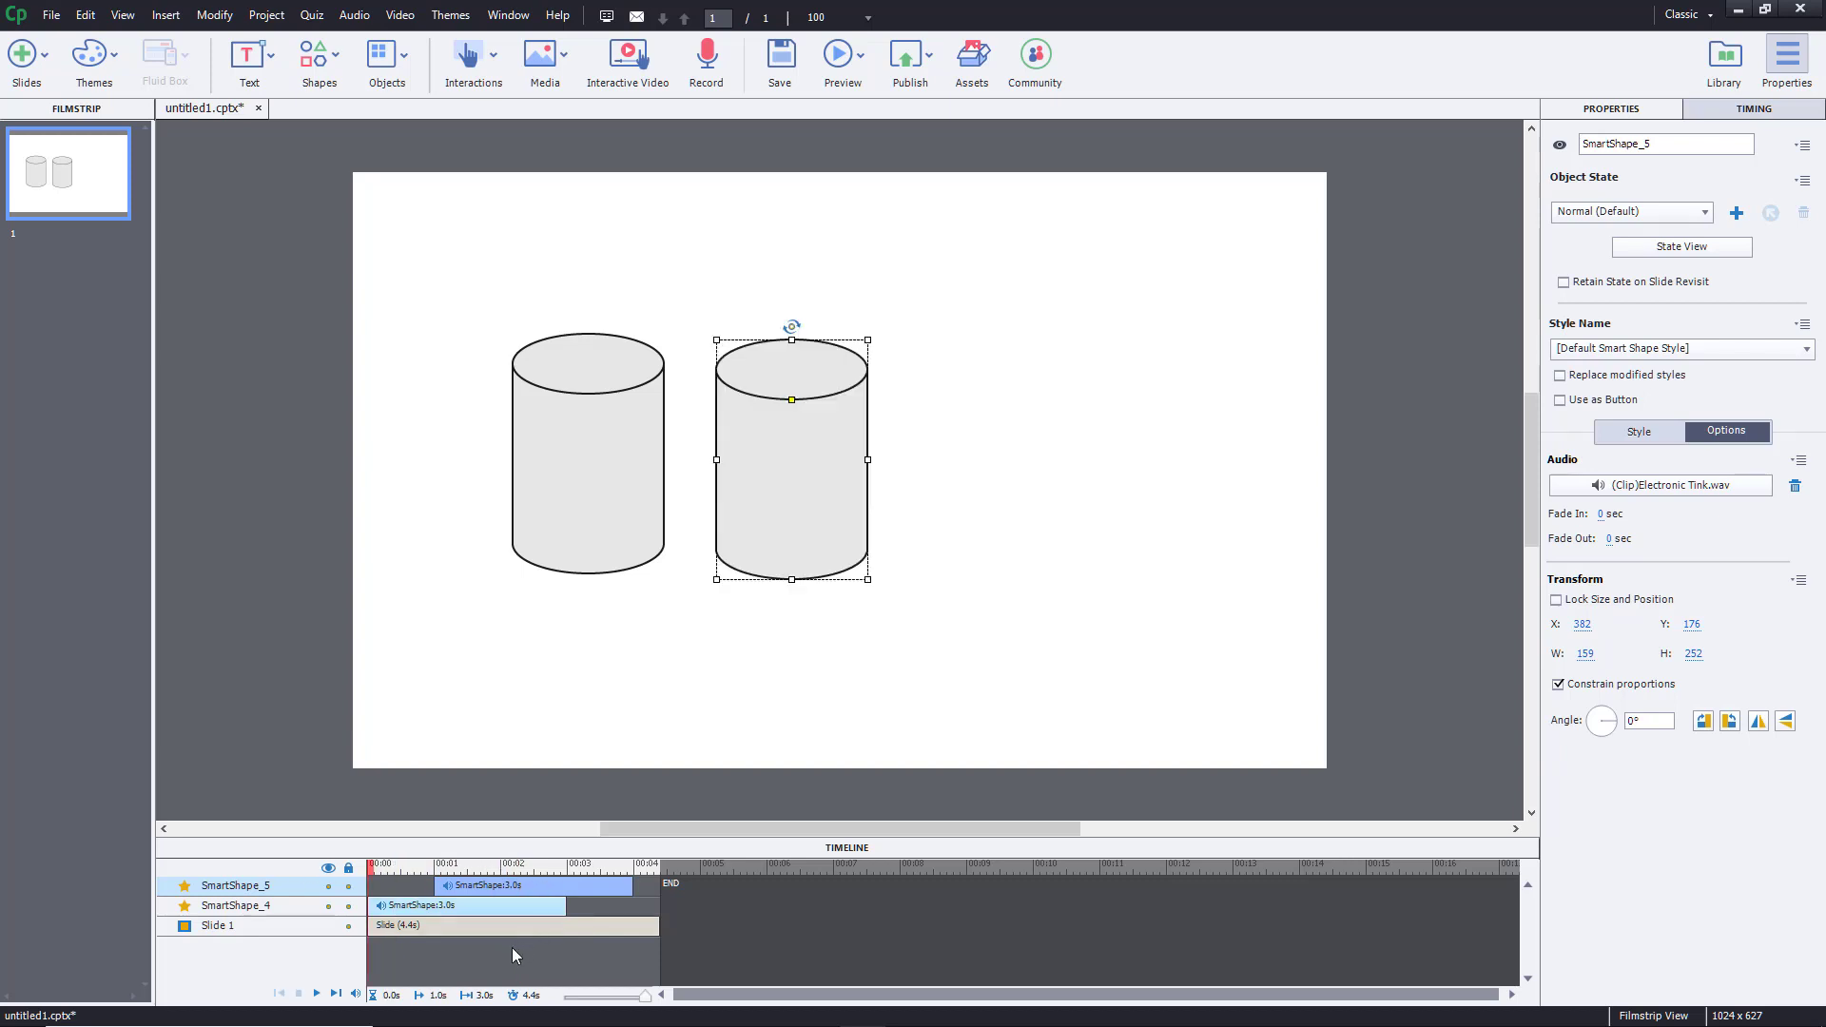
click(320, 994)
click(320, 994)
Step: Insert a text caption reading 'Captivate' and move it right of the cylinders to X 628, Y 287
key(ctrl+shift+c)
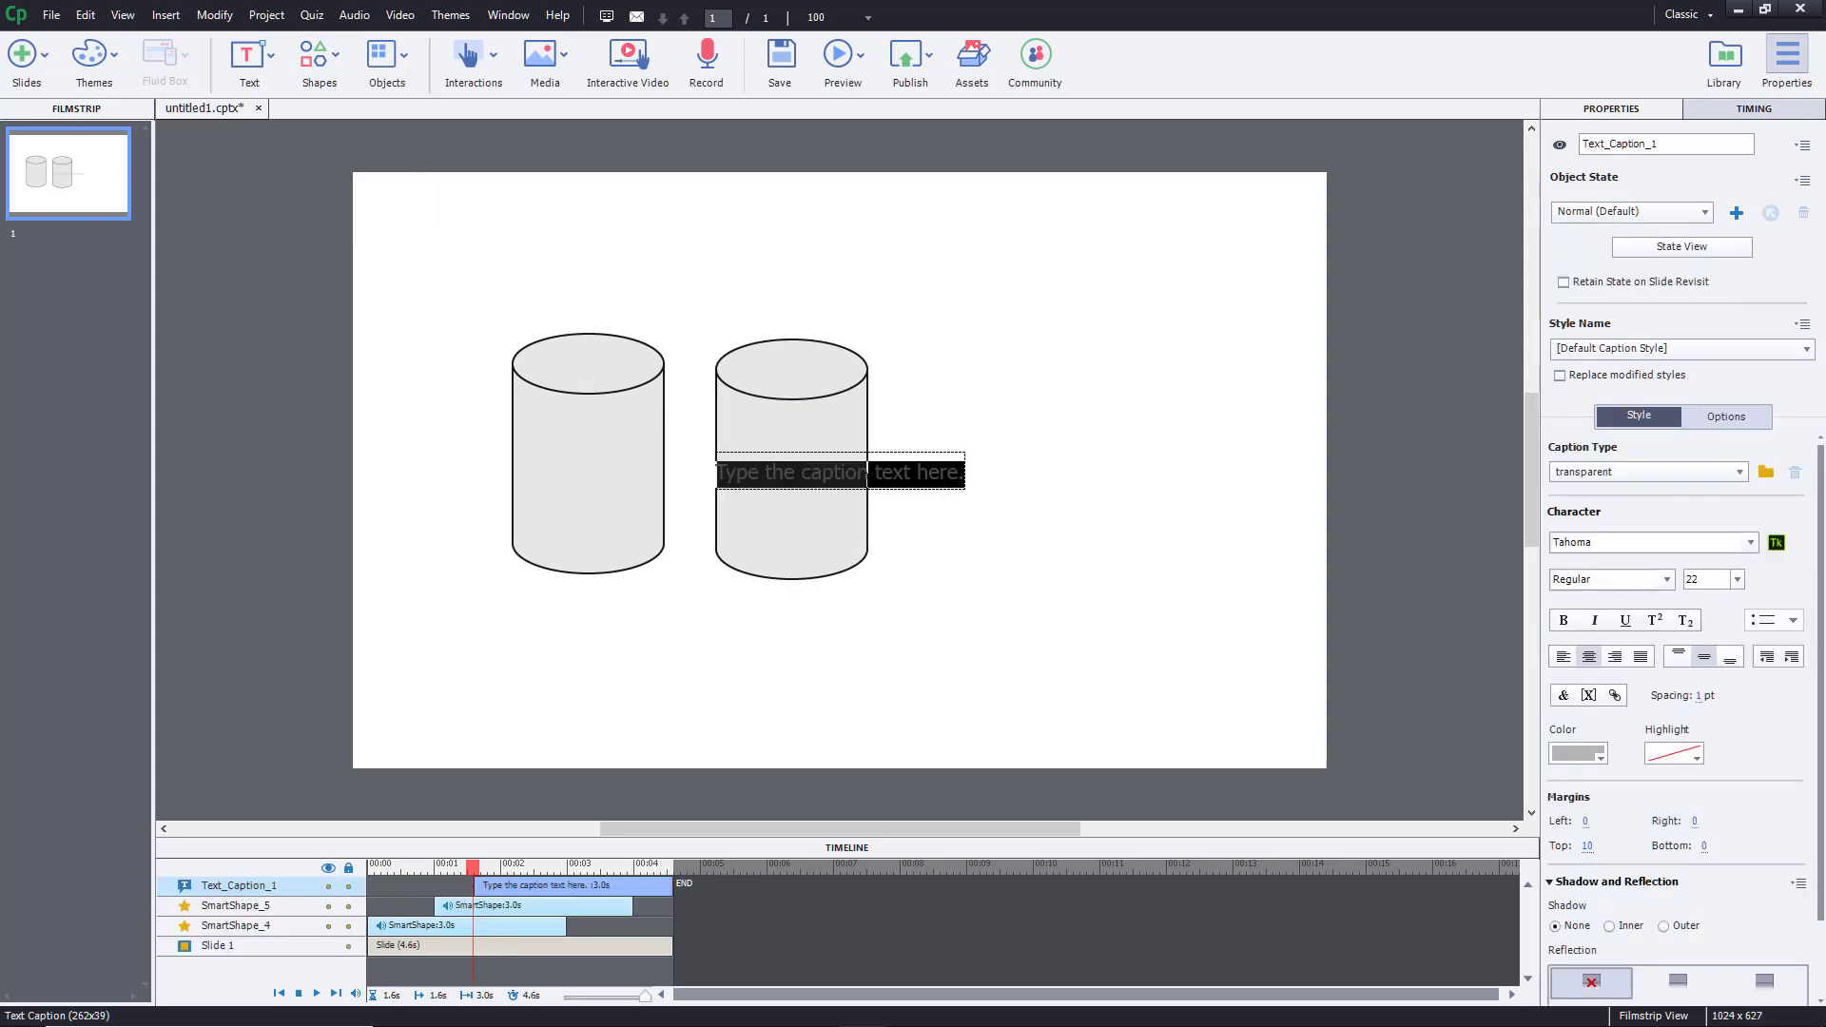
text(Captivate)
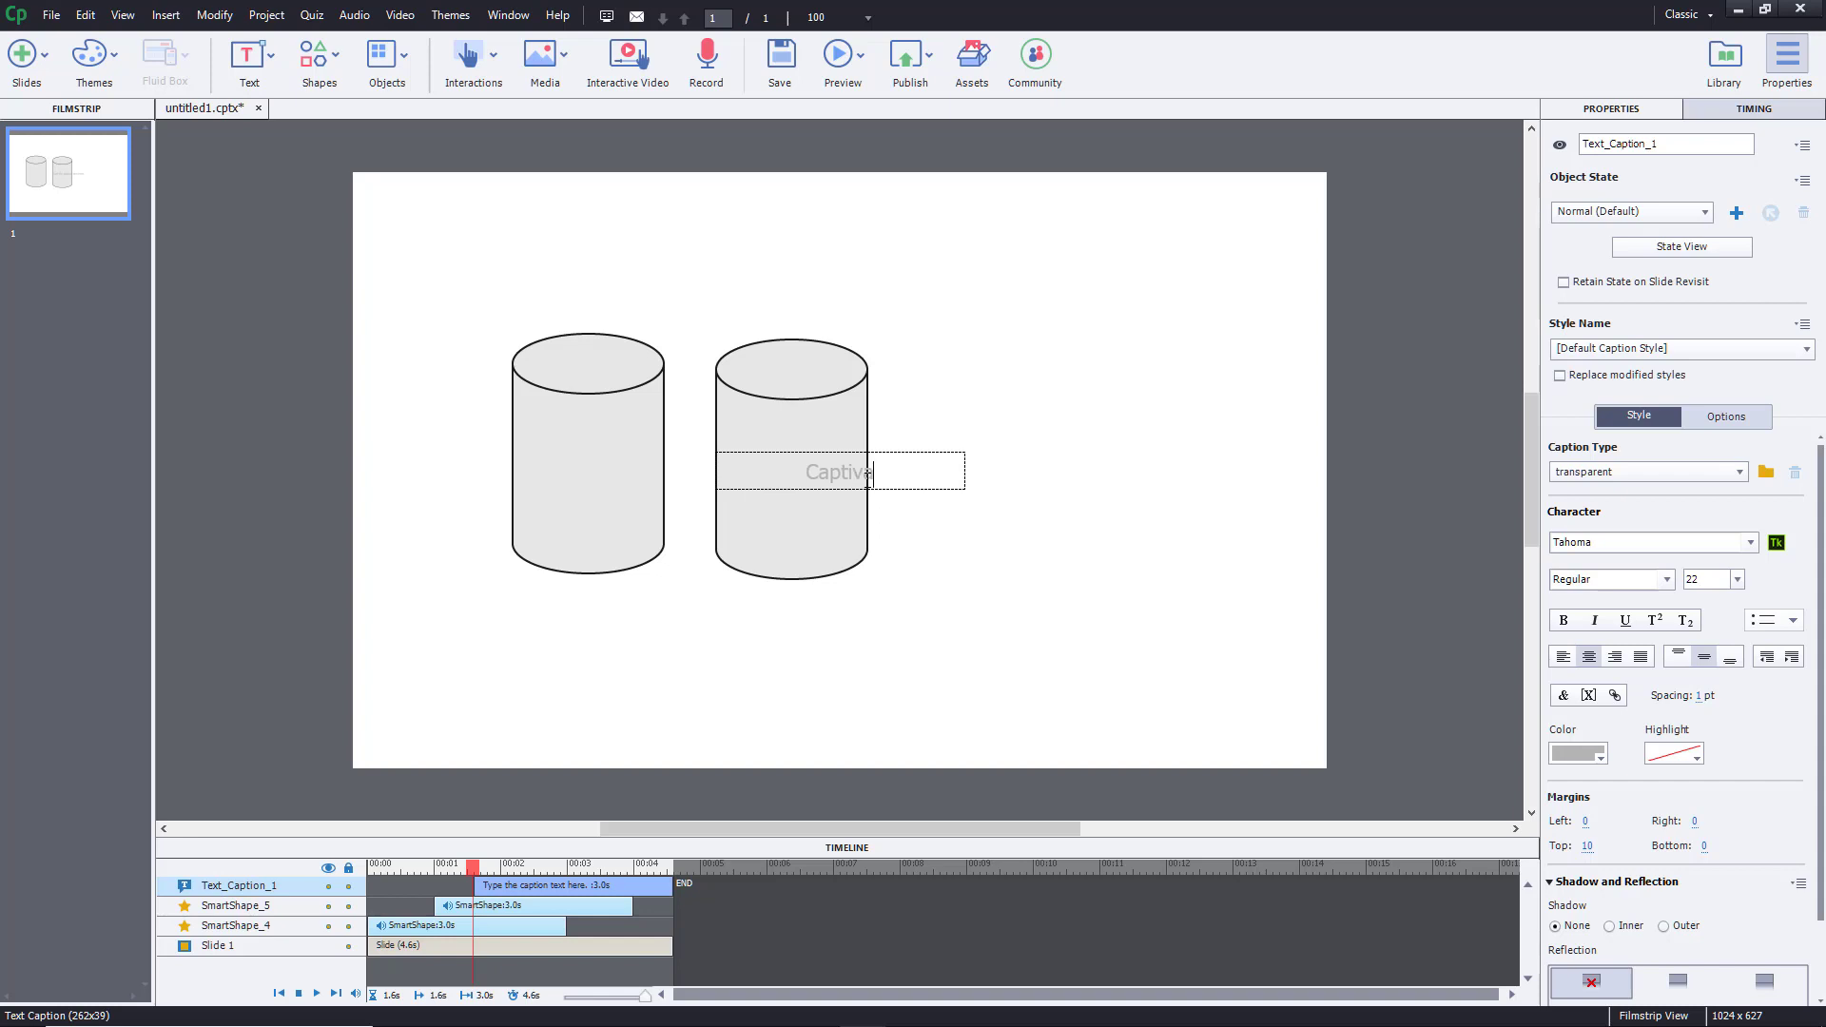
click(999, 466)
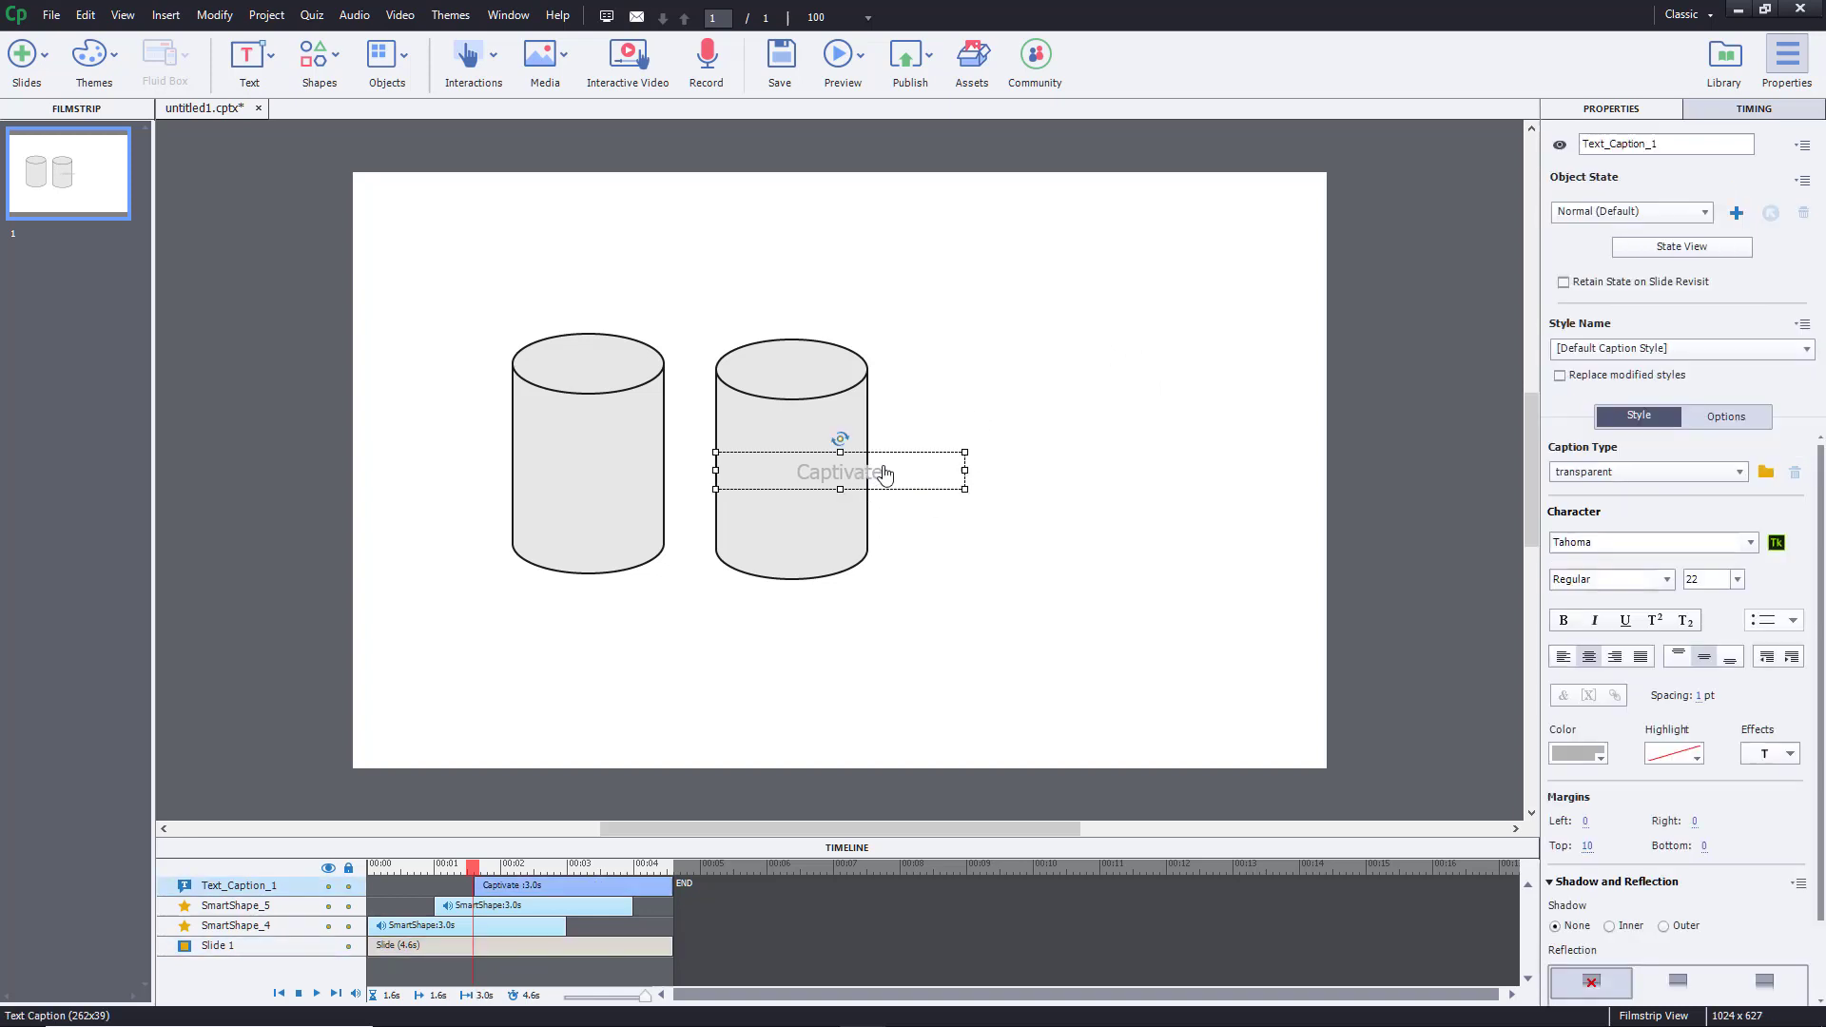
drag(884, 473, 1134, 468)
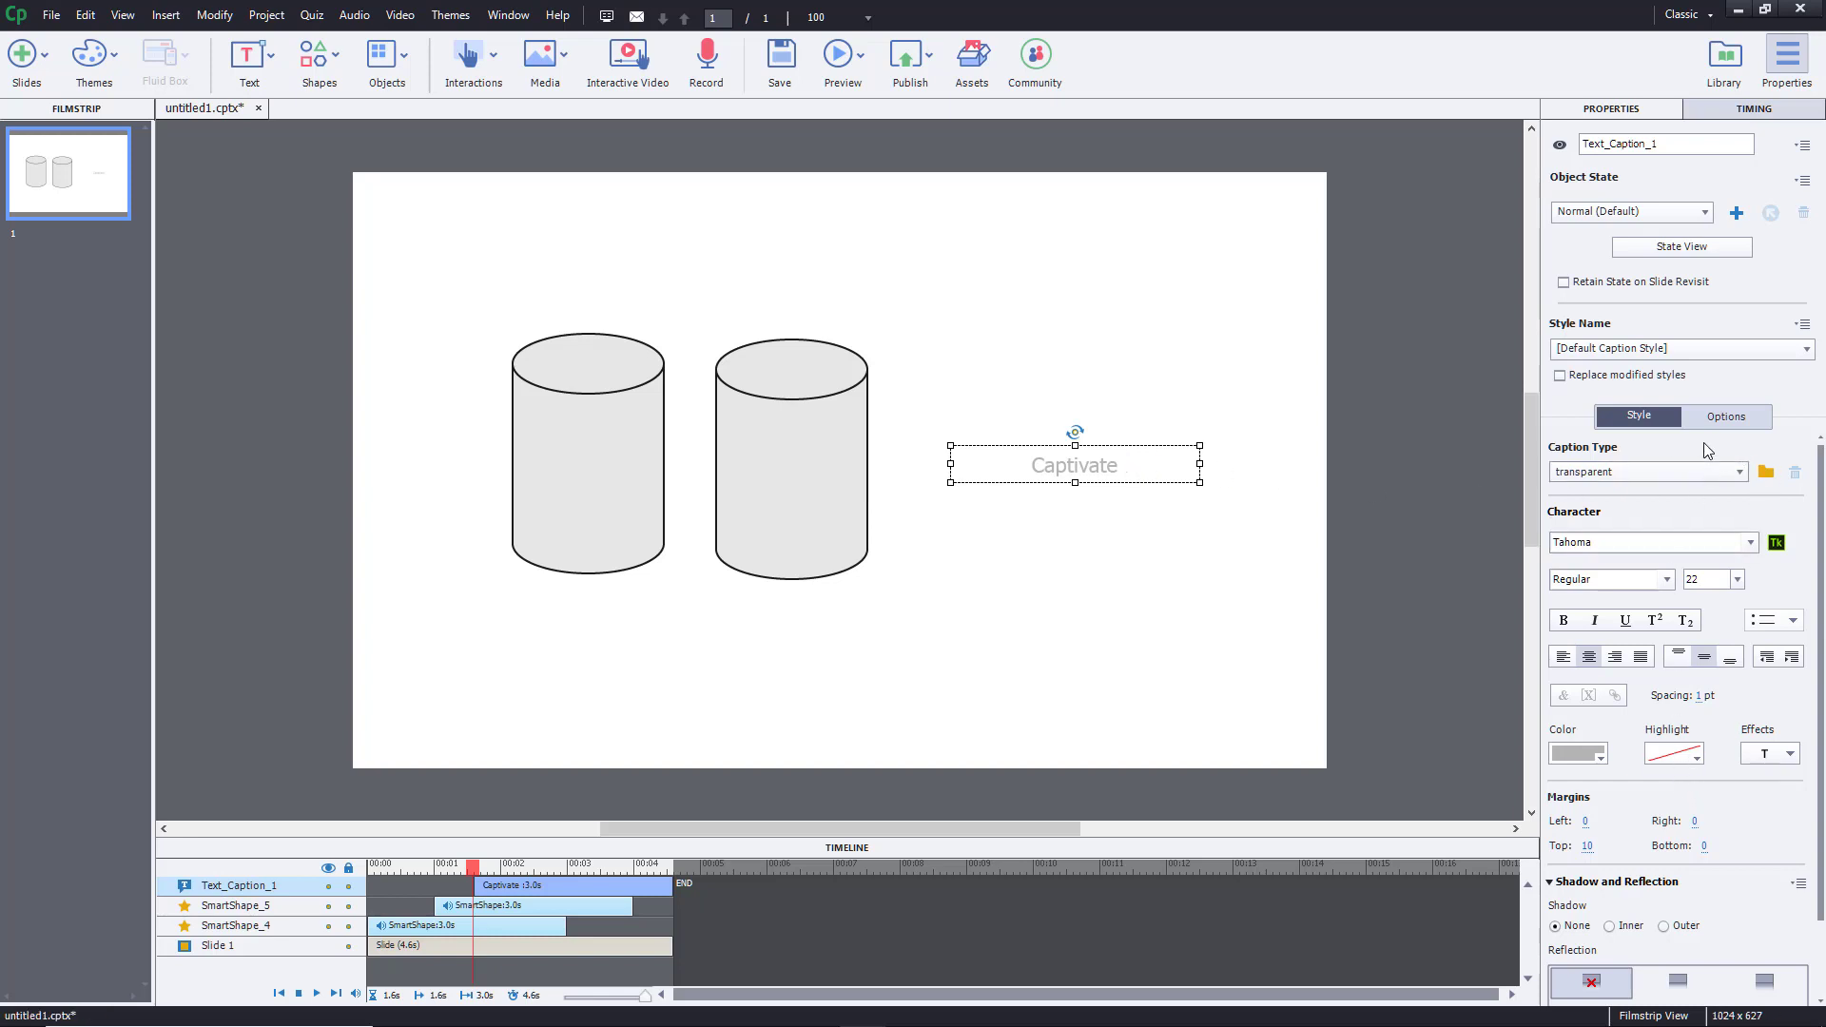
click(1723, 416)
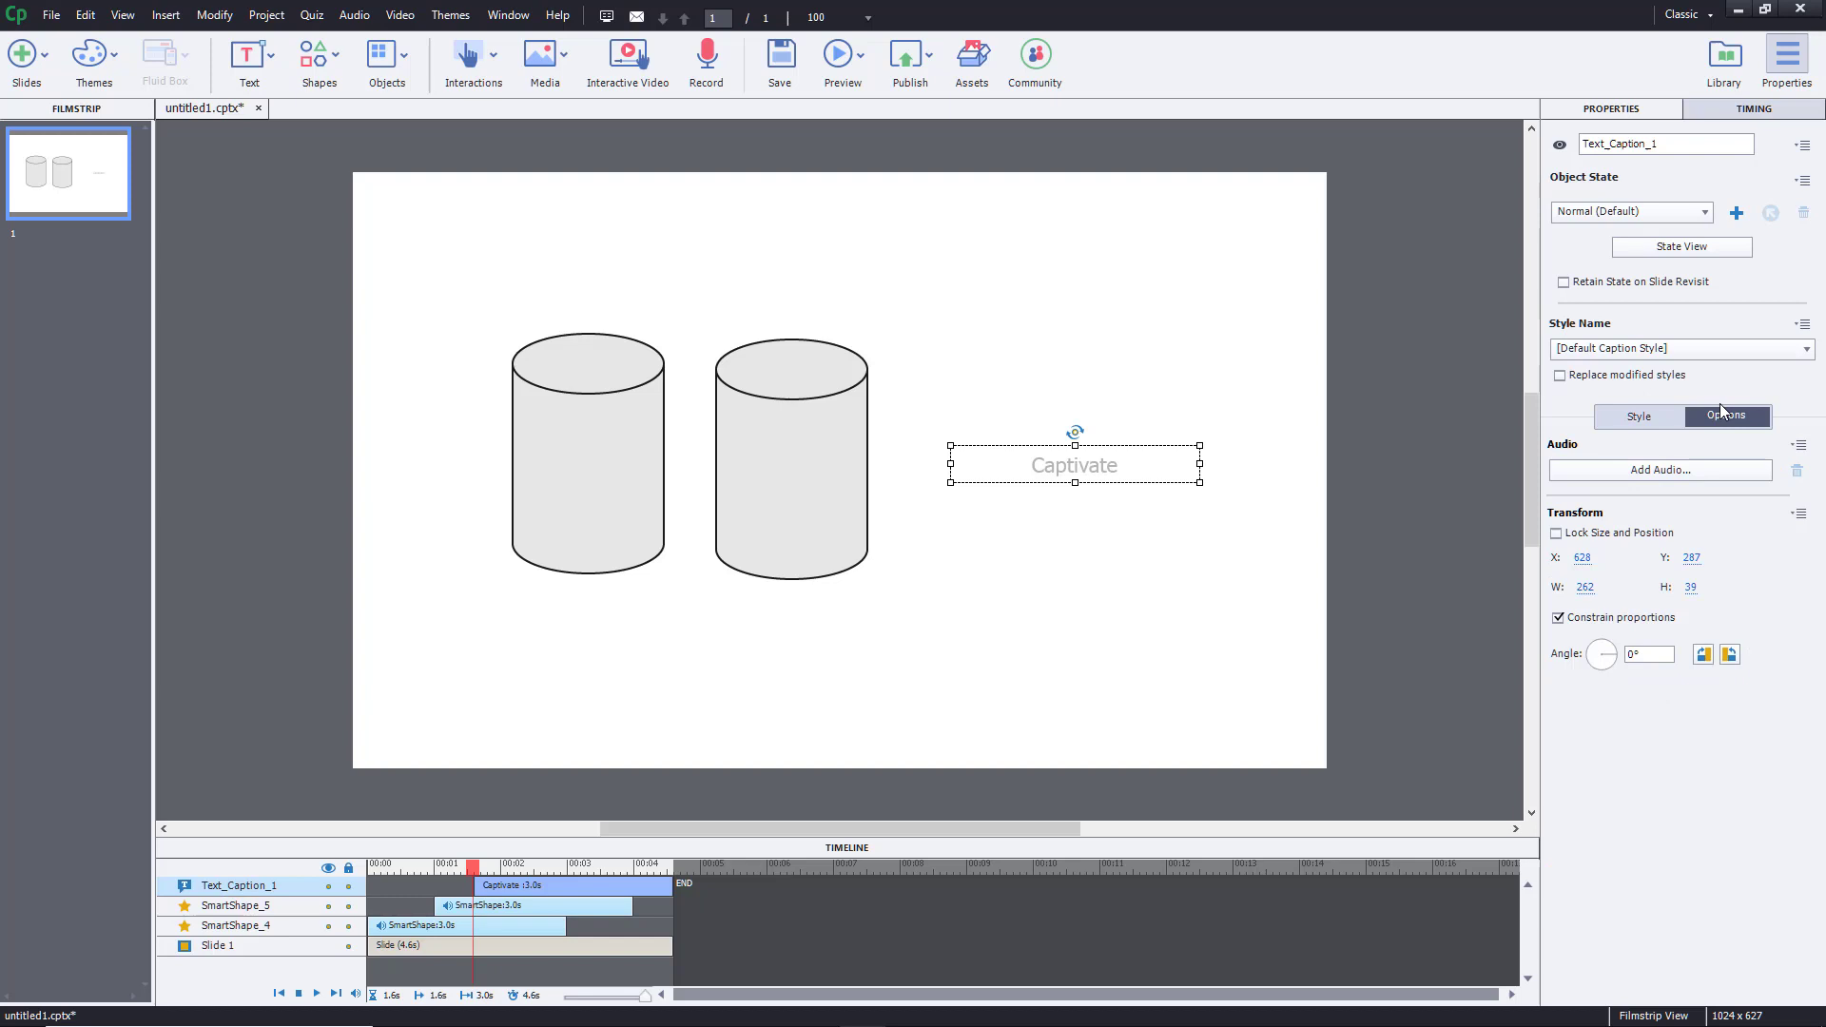
Step: Assign Electronic Tink.mp3 from the Library as Text_Caption_1's audio, with 0 sec fades
click(1632, 471)
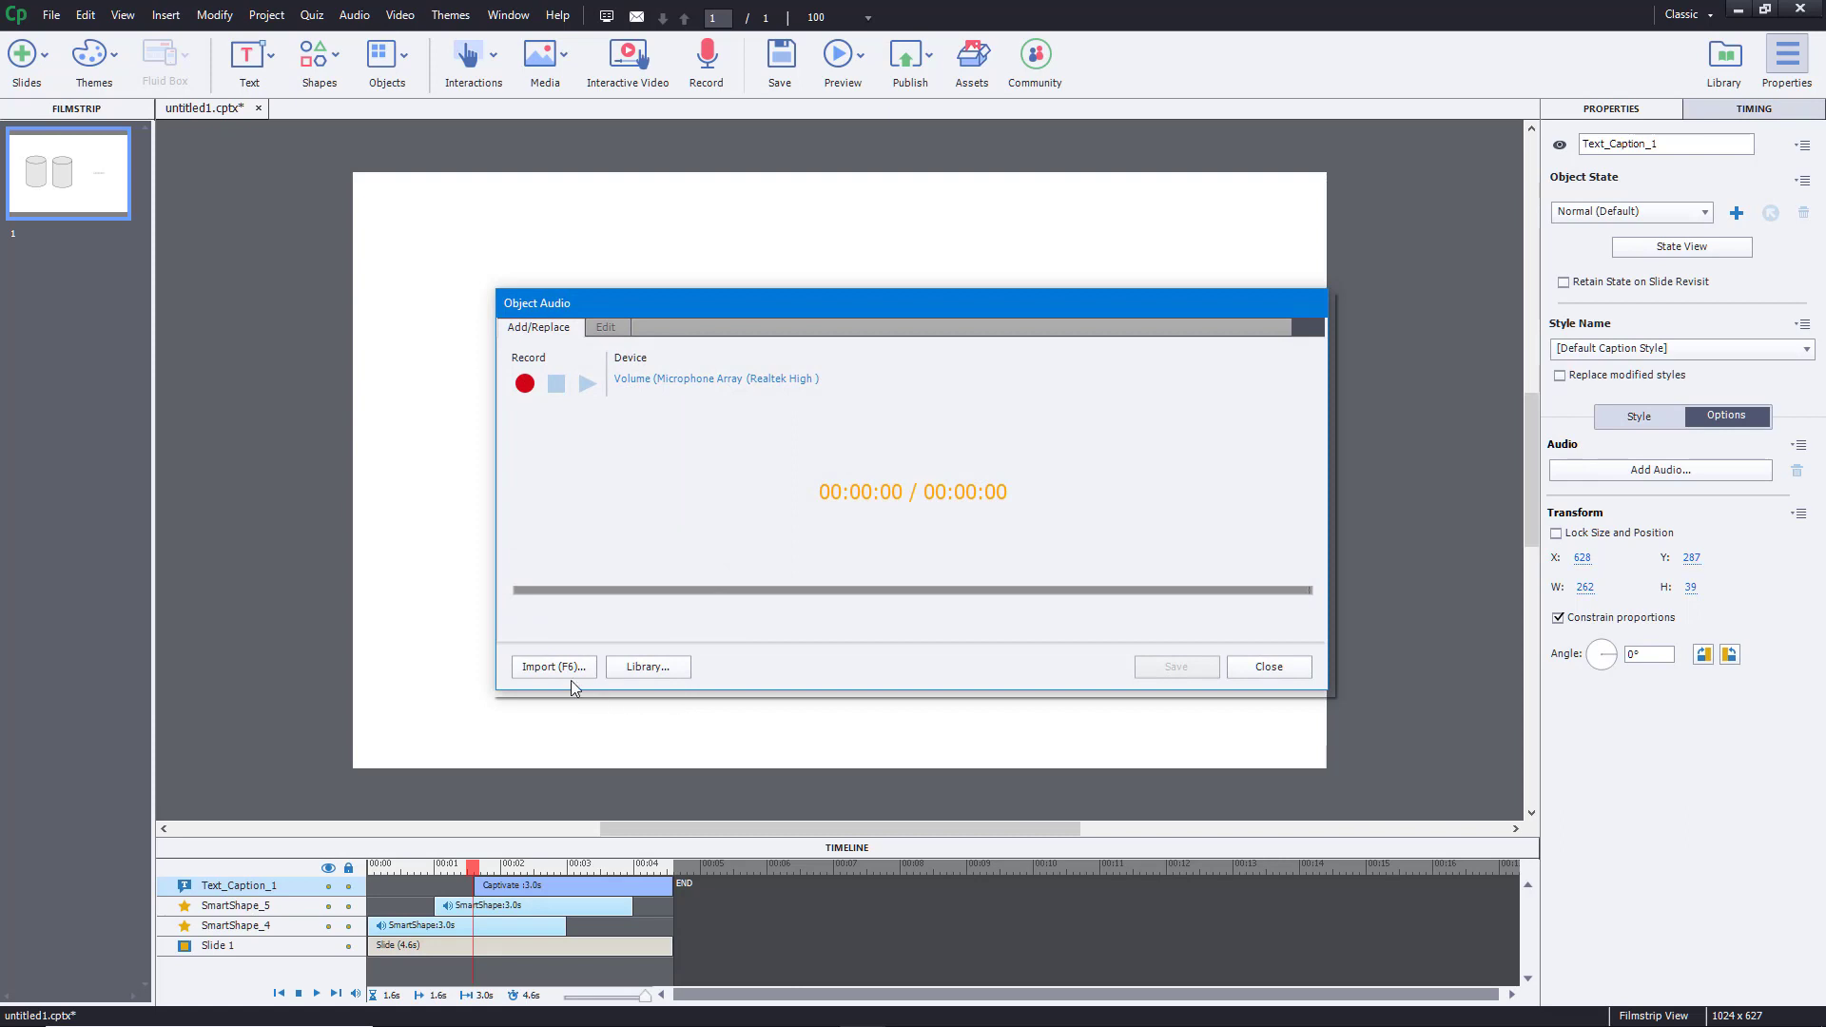
click(658, 671)
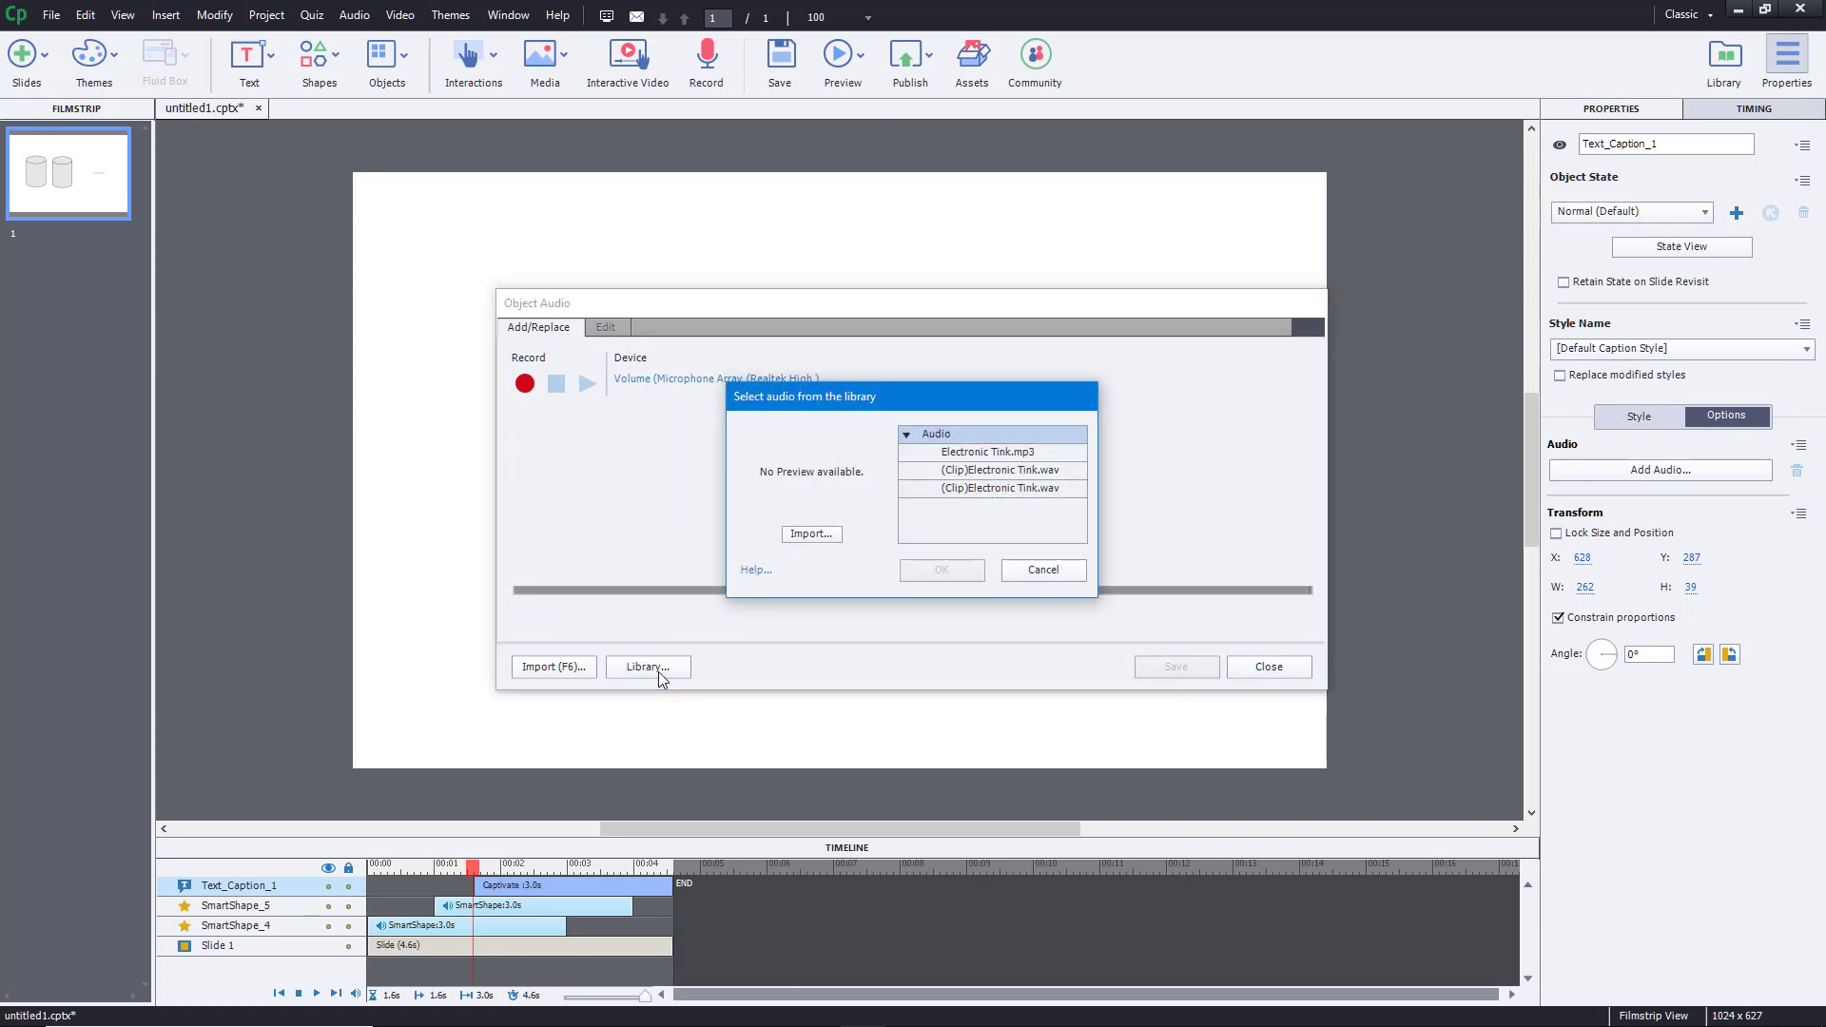
click(992, 461)
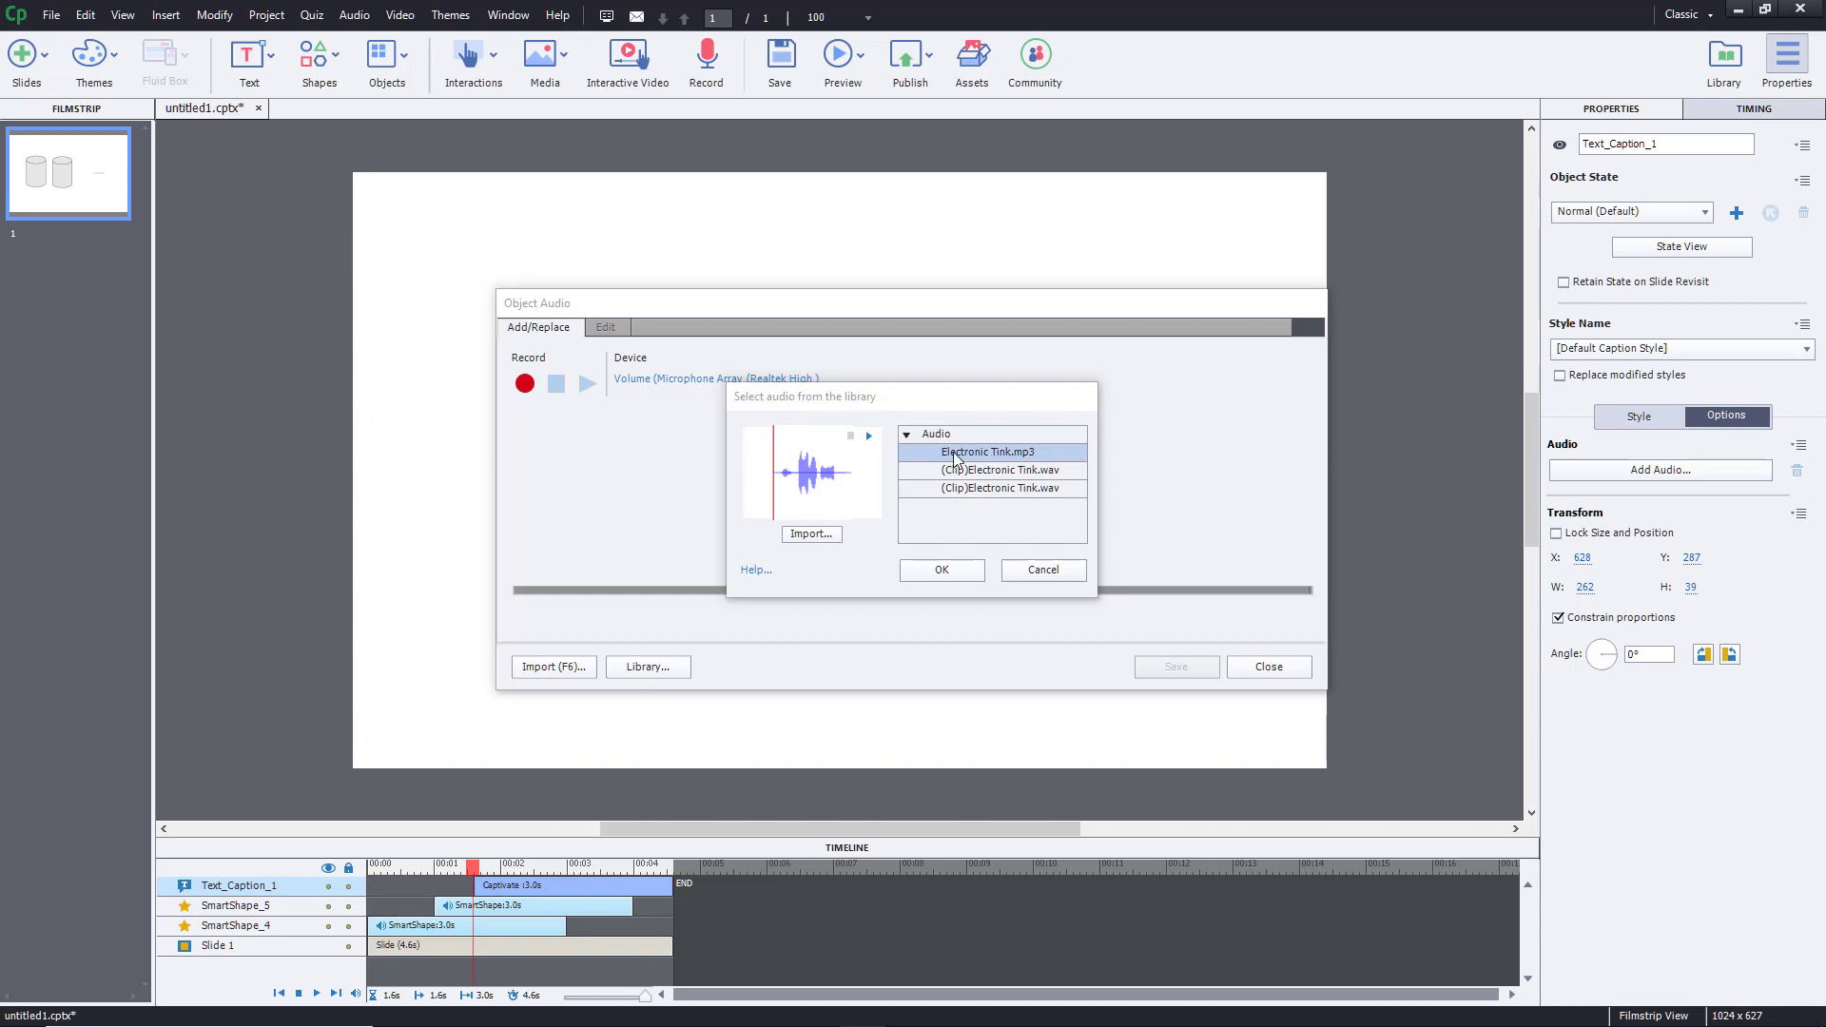
click(969, 574)
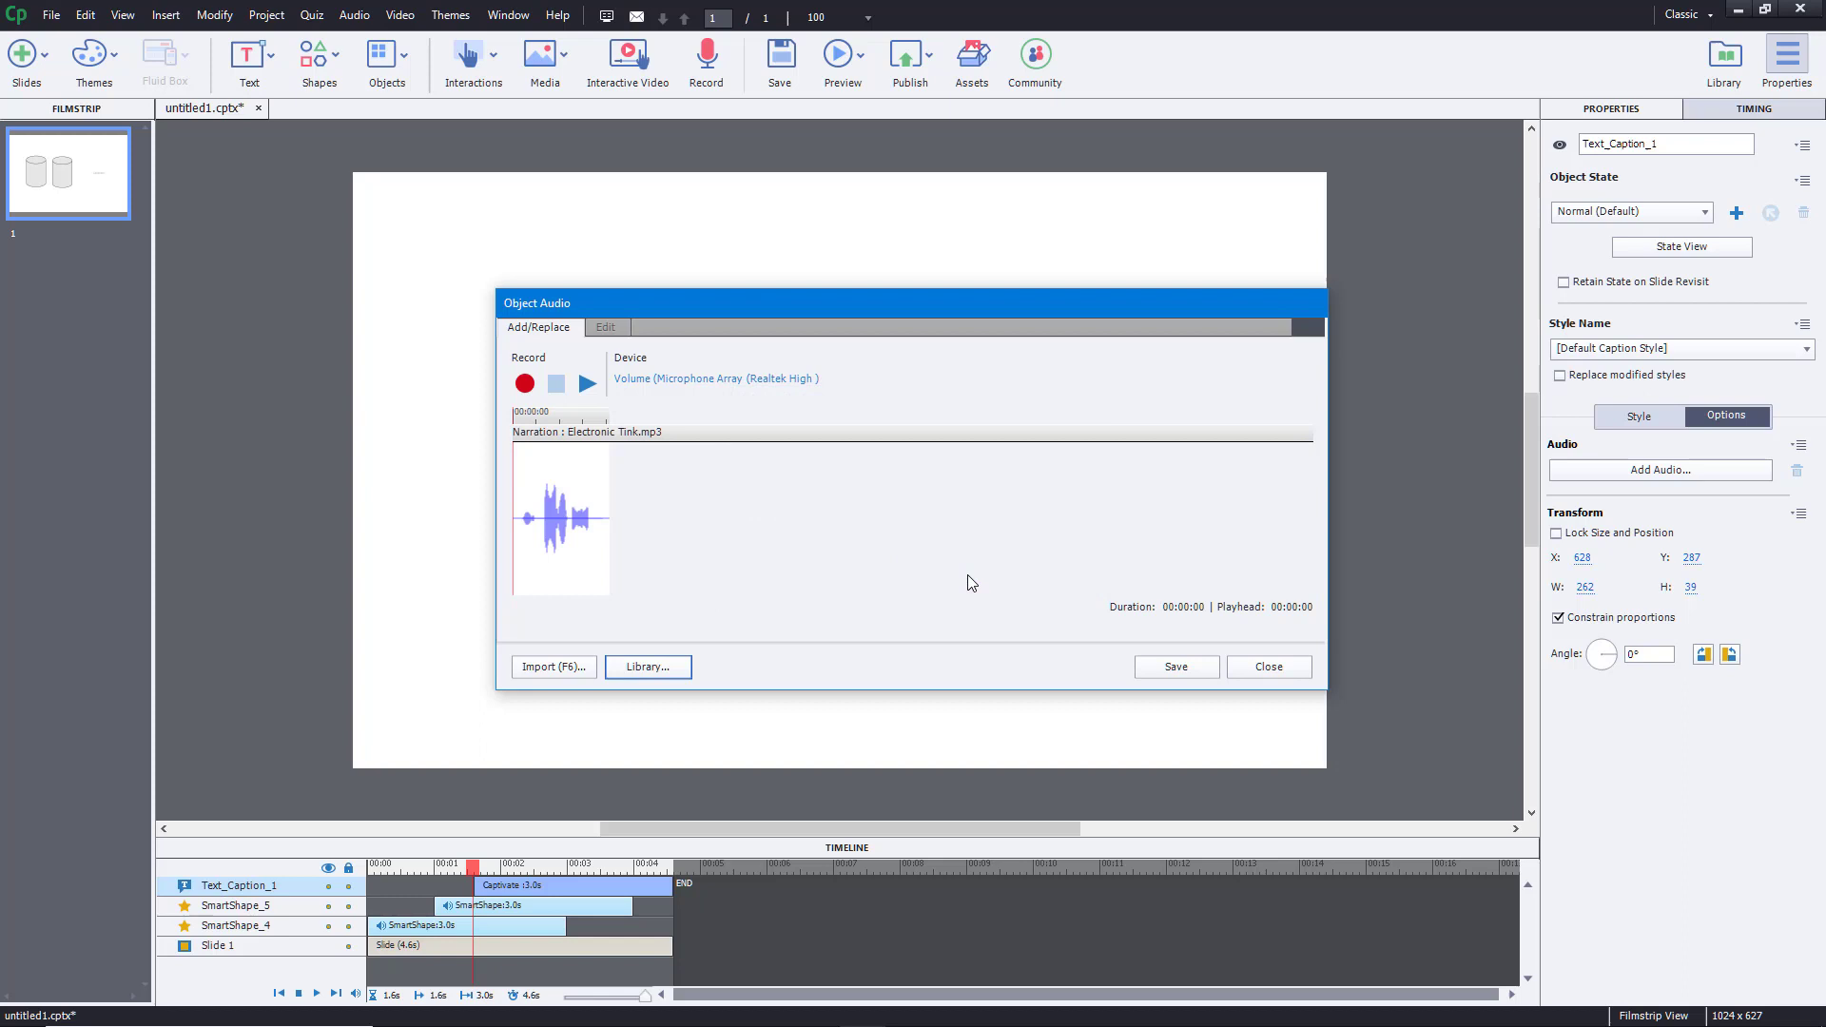
click(1189, 669)
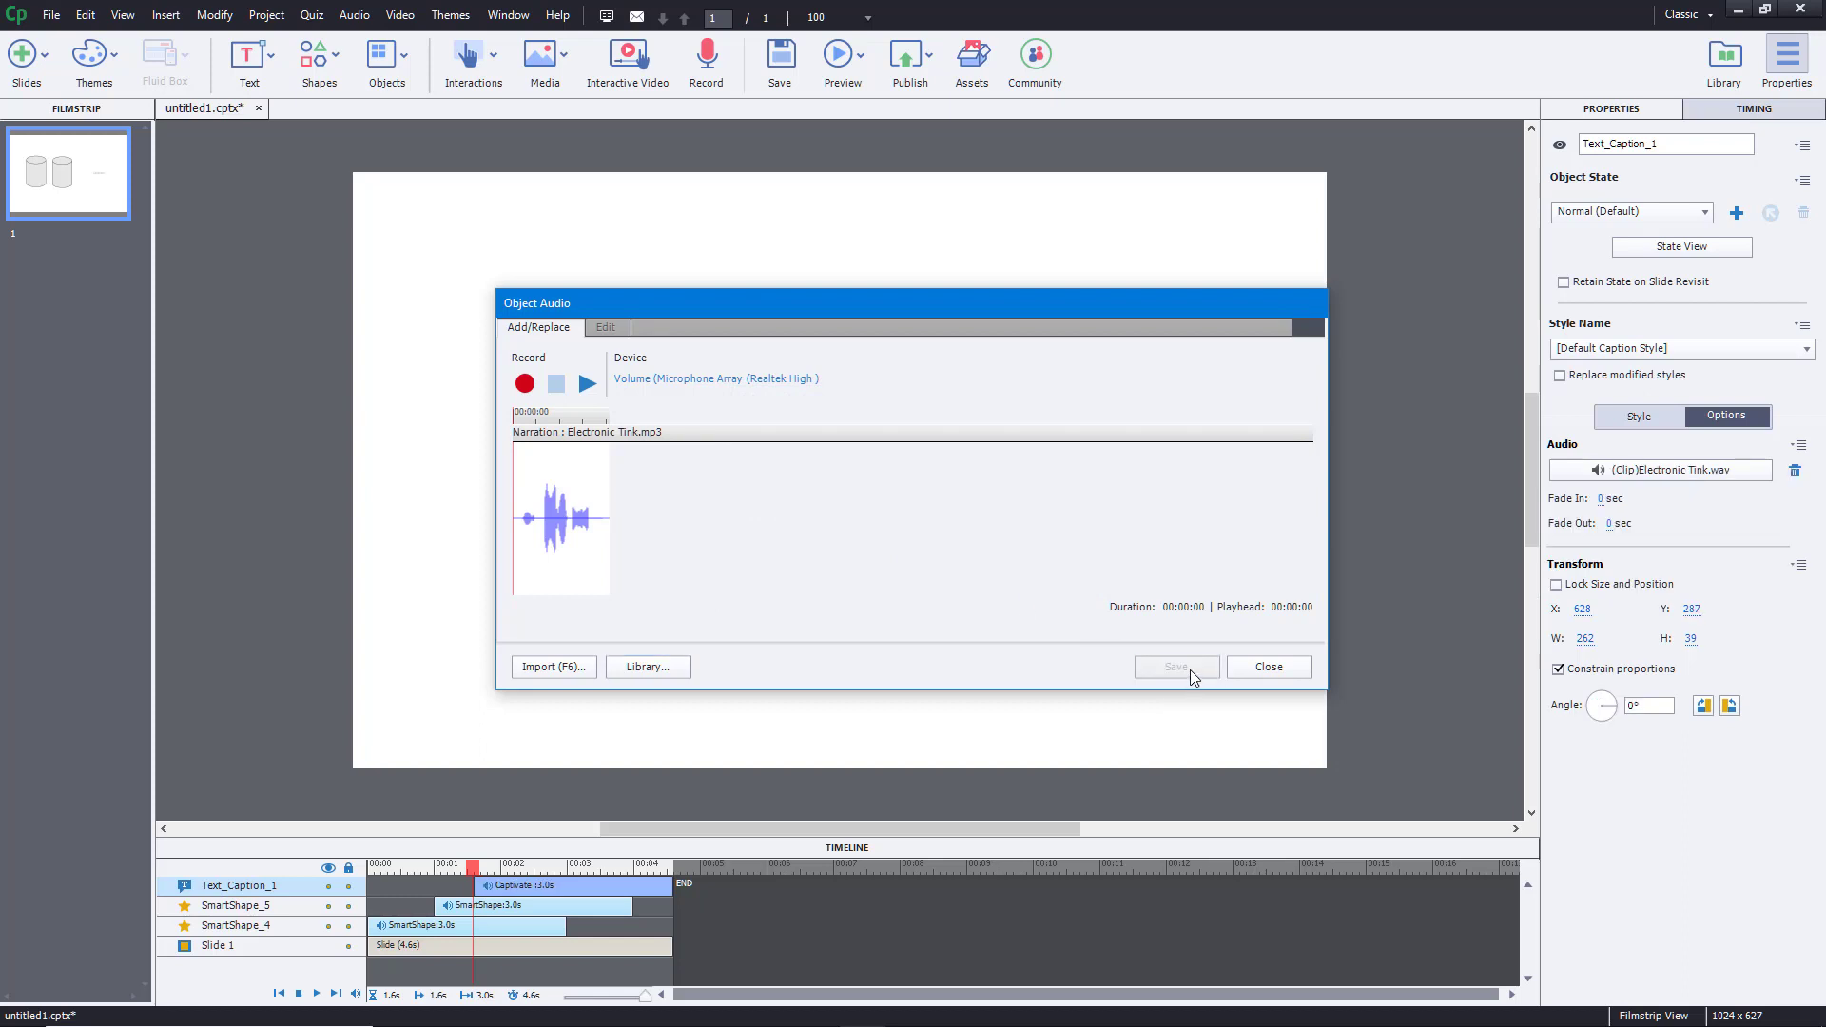
click(1265, 667)
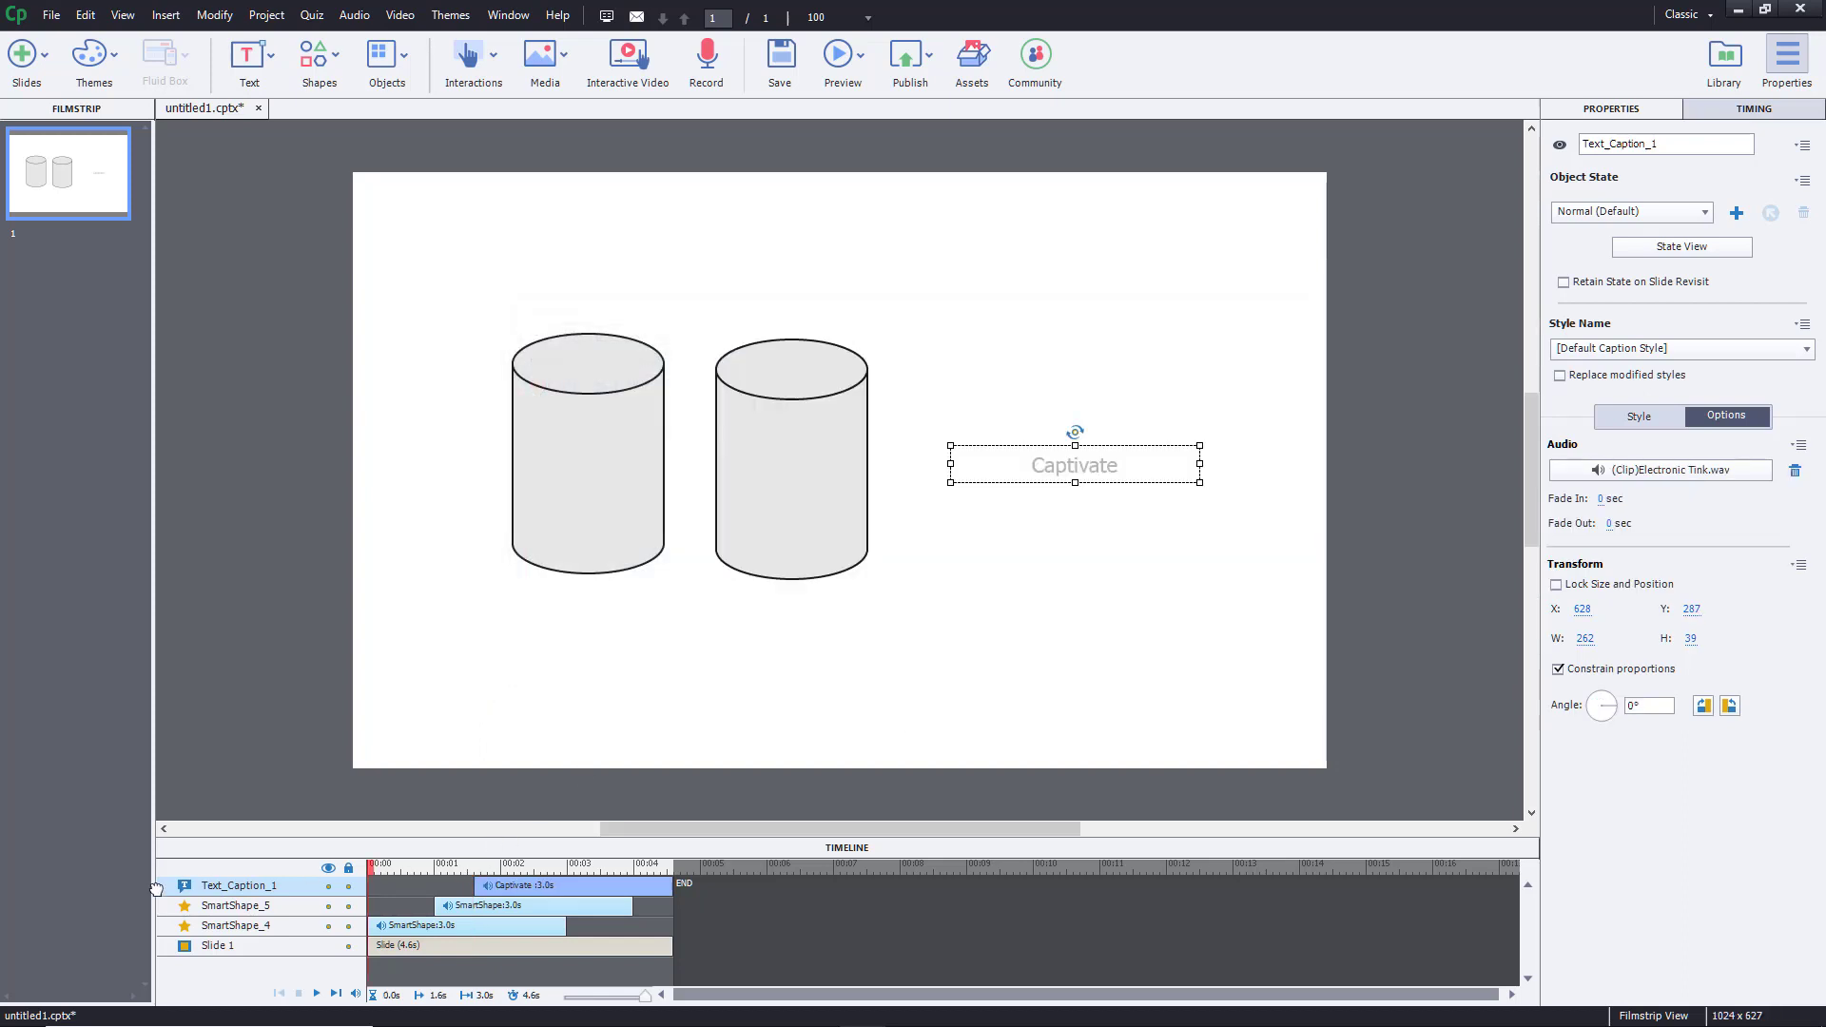
Step: Preview the timeline, then extend SmartShape_5 to 3.6 s and SmartShape_4 to 4.6 s, reaching the slide end
click(316, 994)
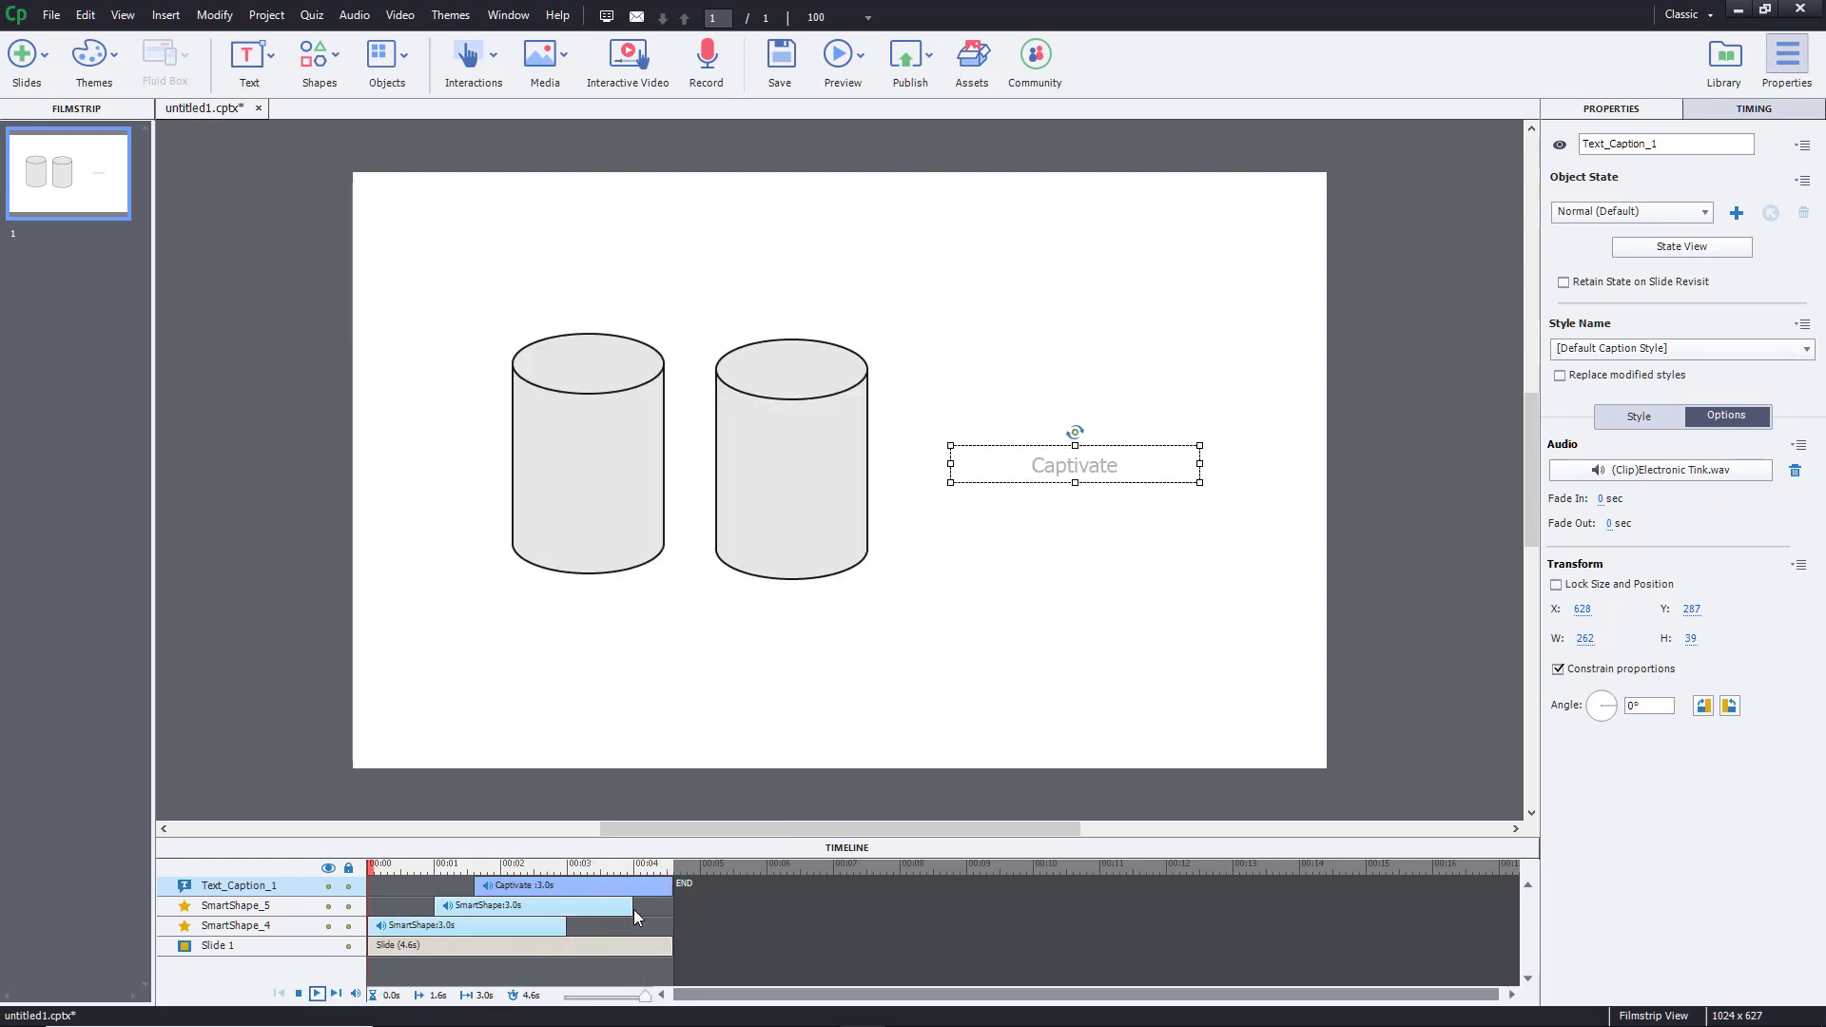
drag(632, 907, 671, 906)
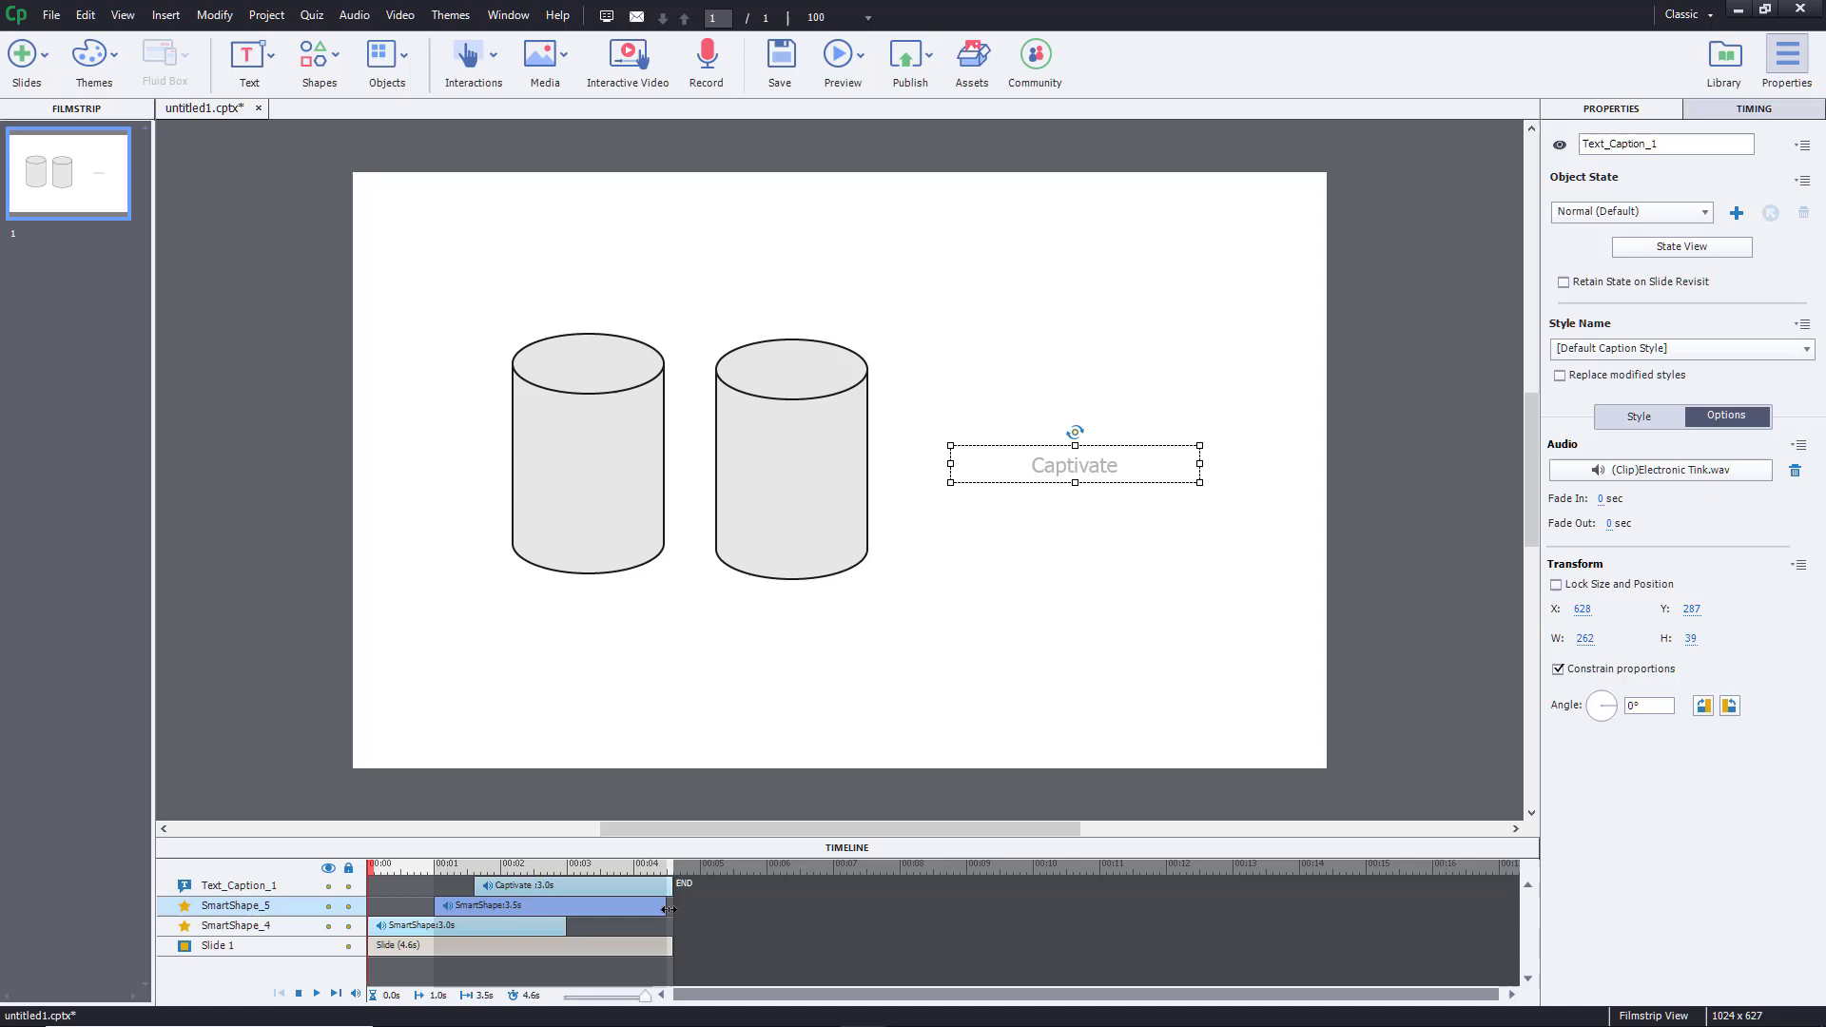
drag(565, 928, 668, 940)
click(956, 664)
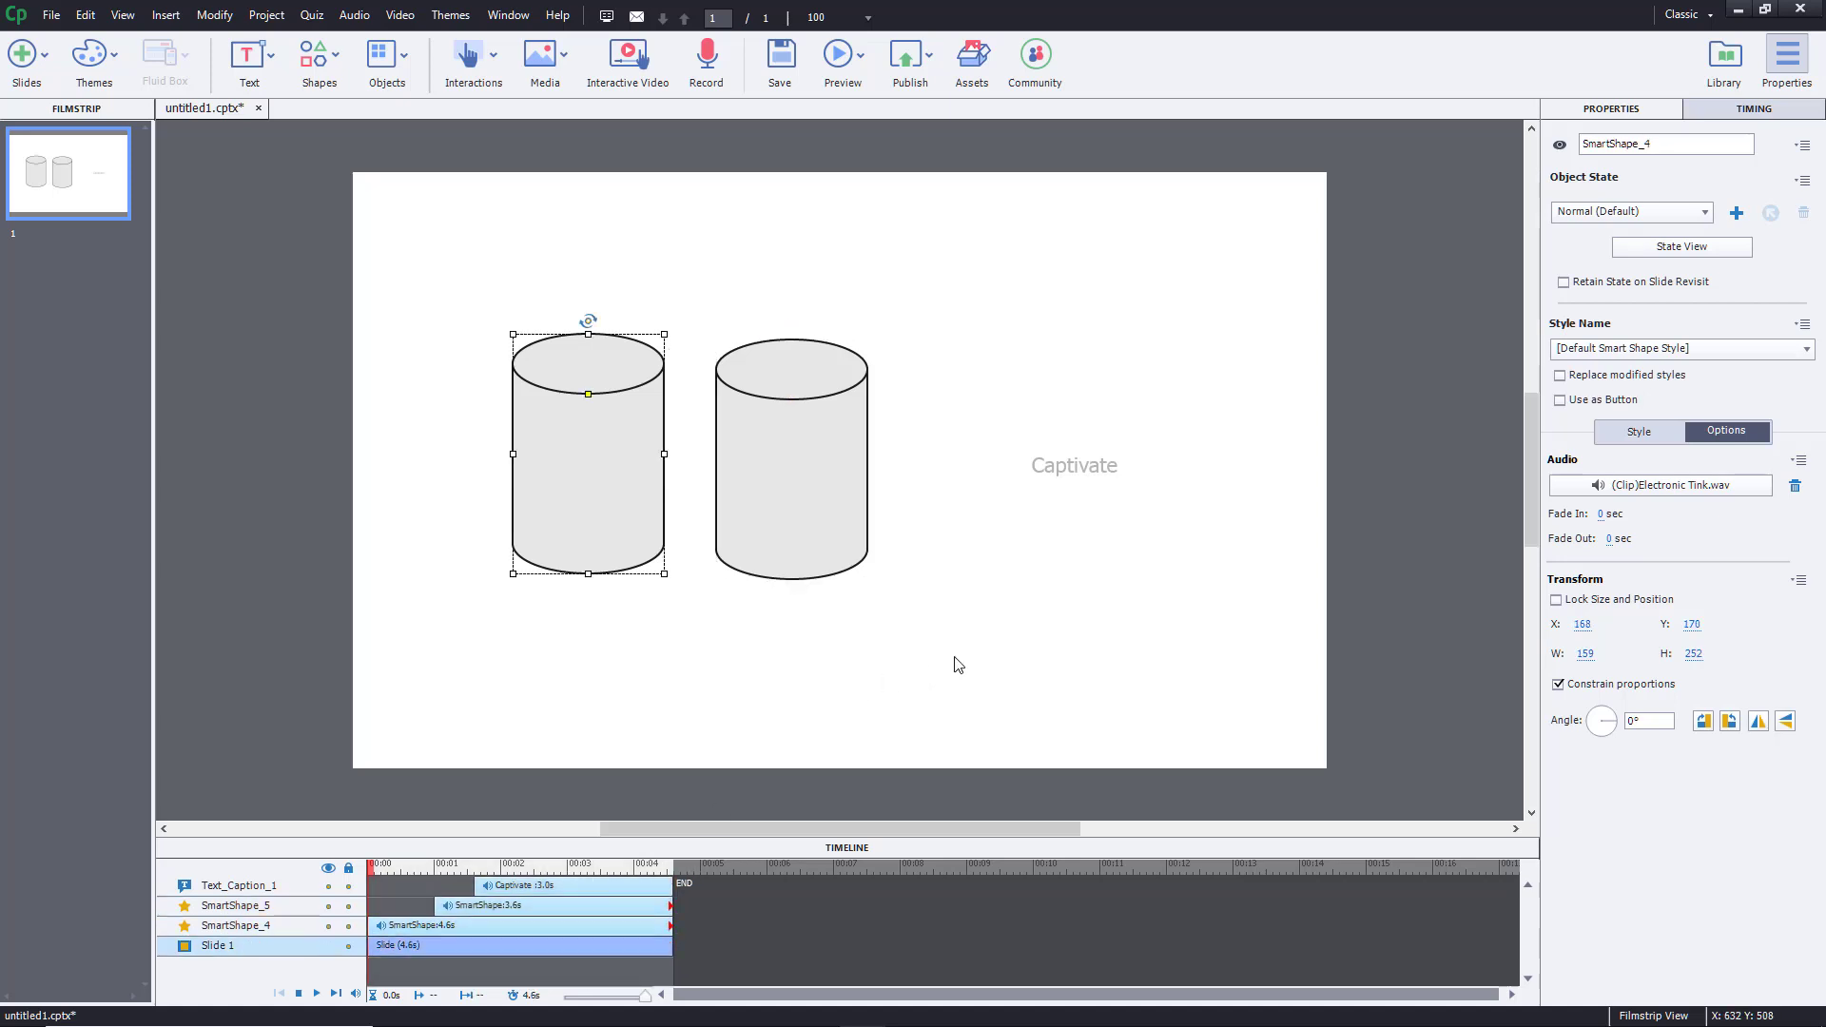